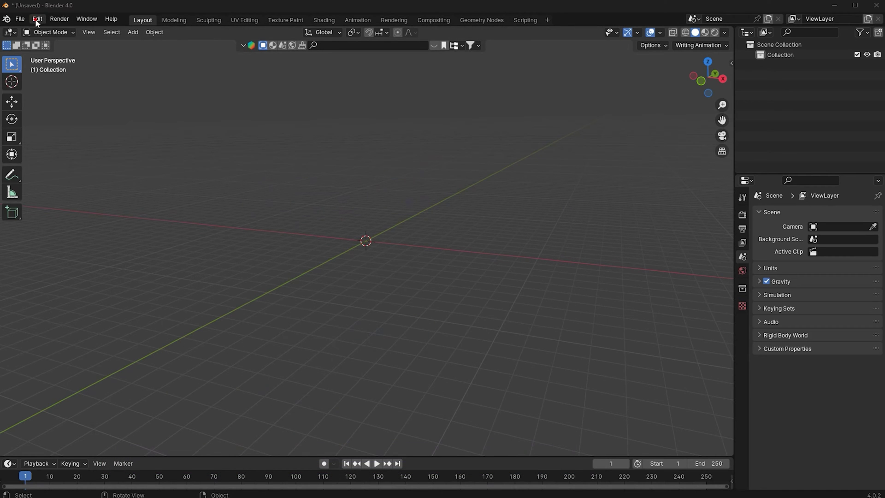
click(37, 20)
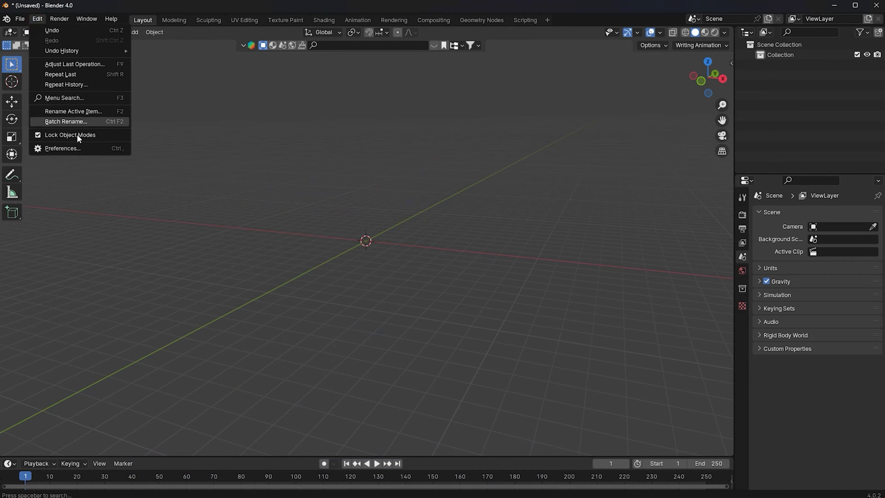
click(78, 148)
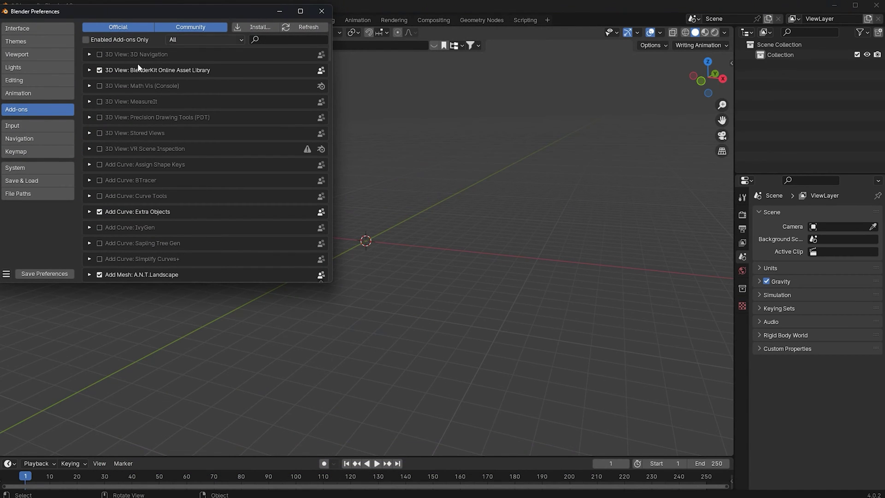
click(245, 28)
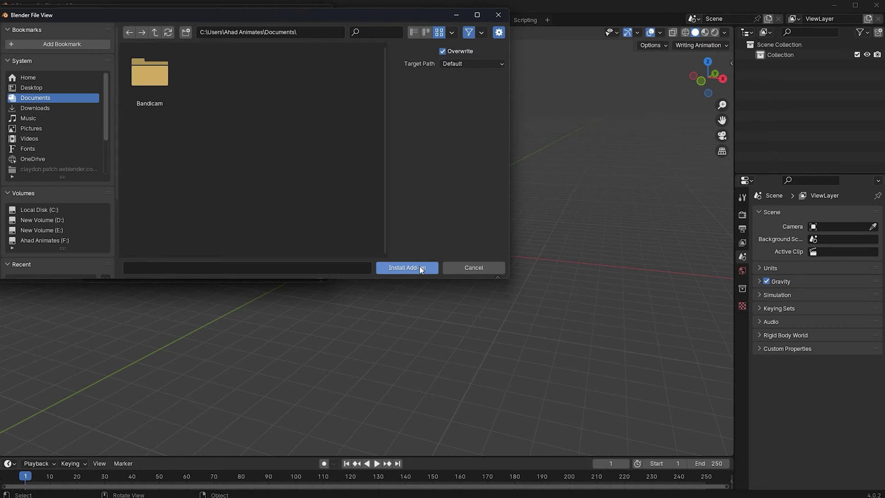
click(476, 266)
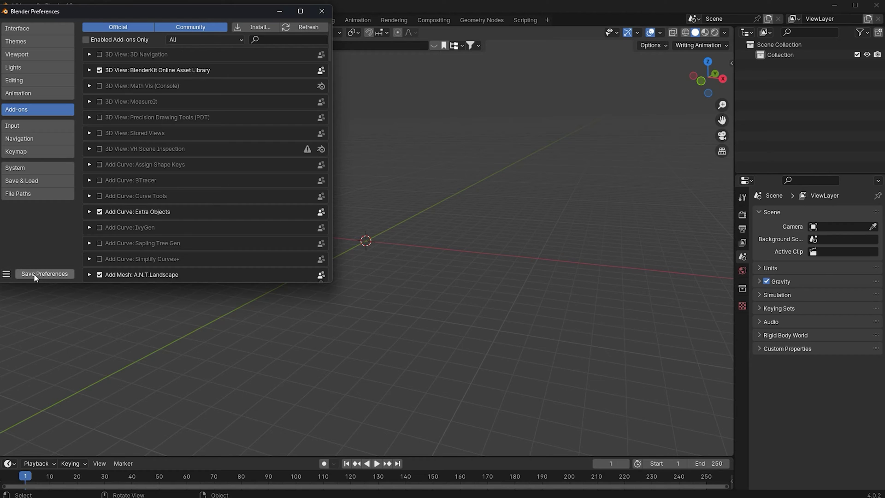
click(321, 11)
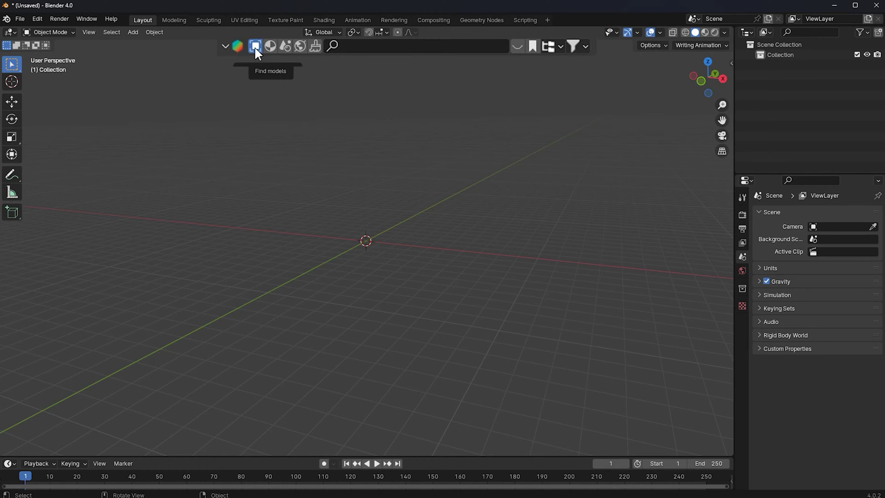
Switch the BlenderKit search to scenes, show the asset bar and preview a scene asset
click(286, 45)
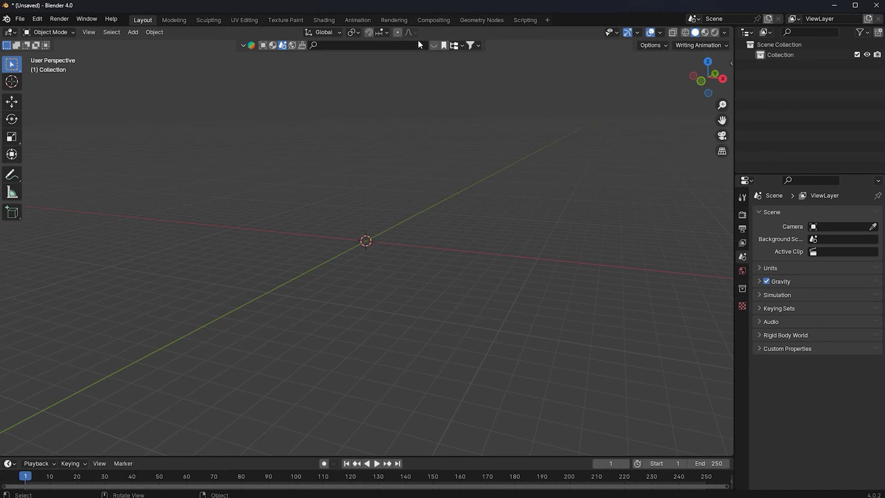
click(435, 46)
mouse_move(400, 112)
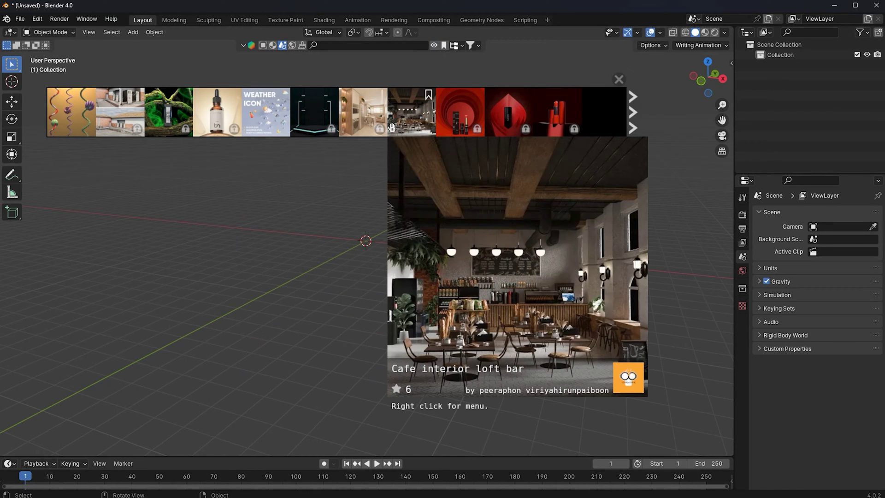
Browse the HDR and brush assets in the asset bar and preview a brush
click(293, 46)
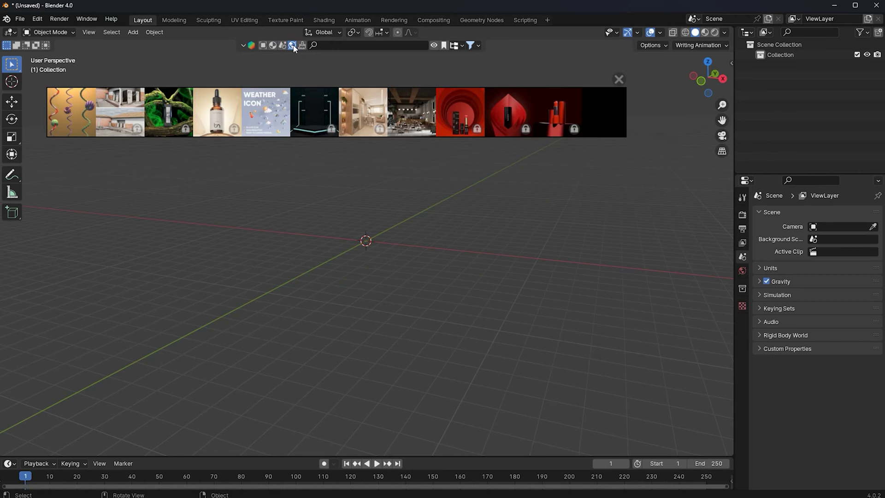
click(303, 48)
mouse_move(286, 96)
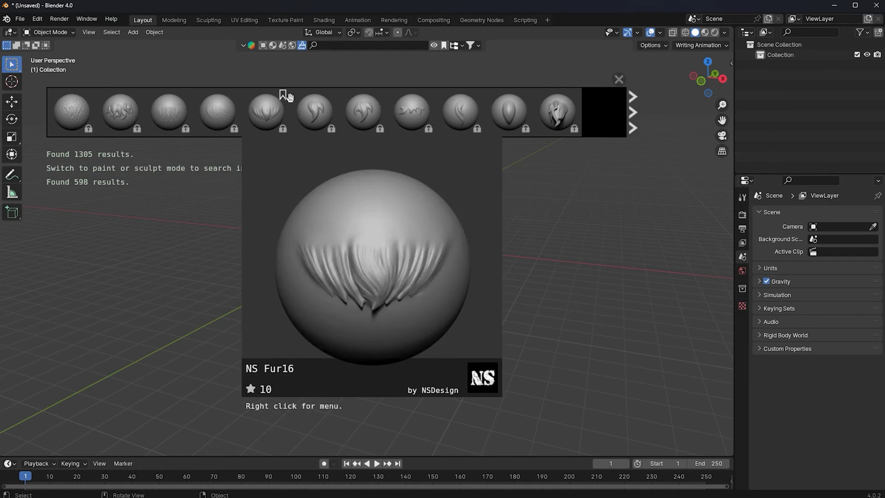
Switch the asset search to models, limit it to the Space category and preview some of the models
click(262, 45)
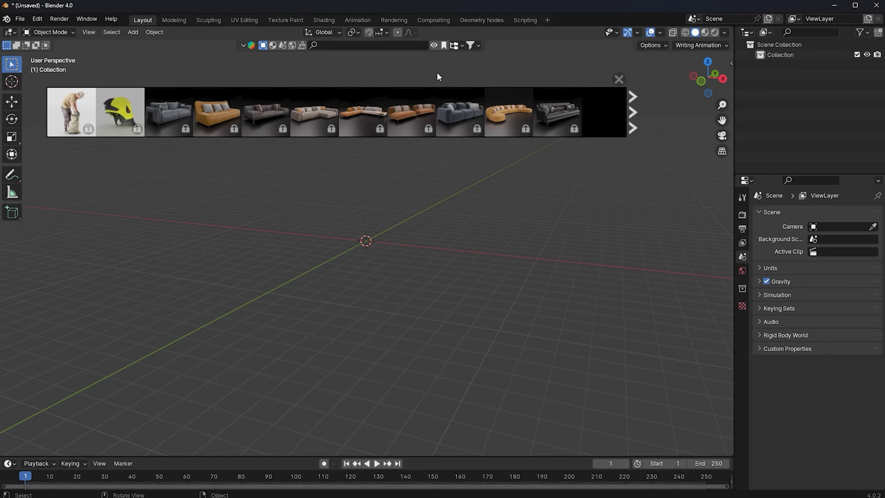
click(467, 31)
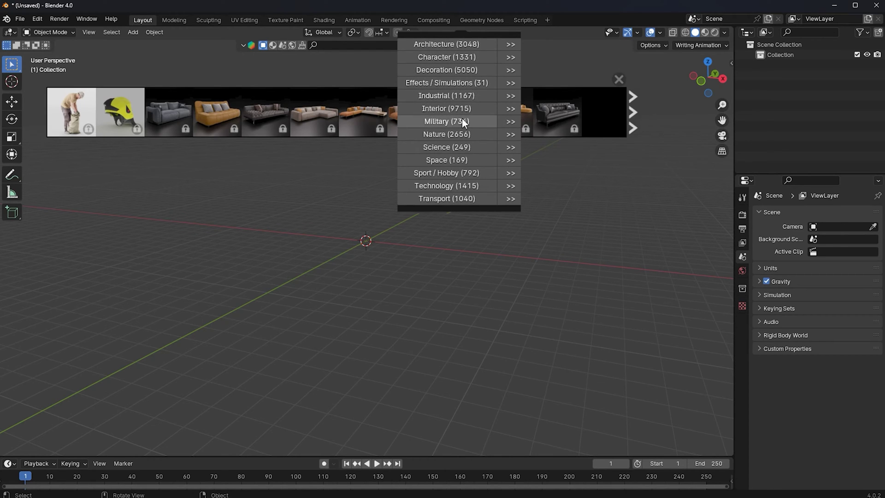
click(446, 159)
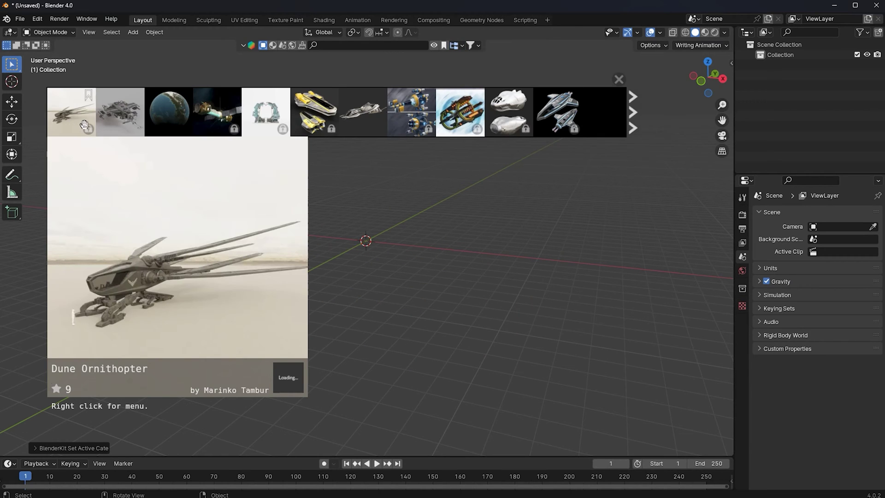
mouse_move(185, 95)
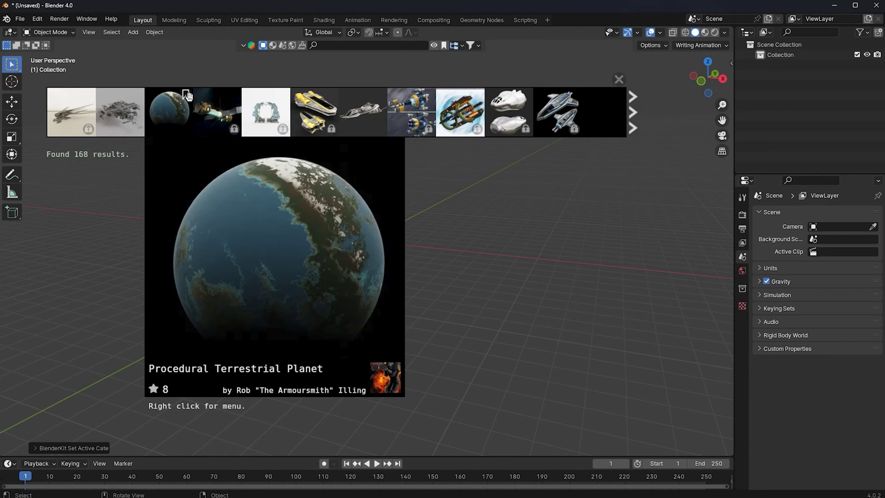
mouse_move(246, 119)
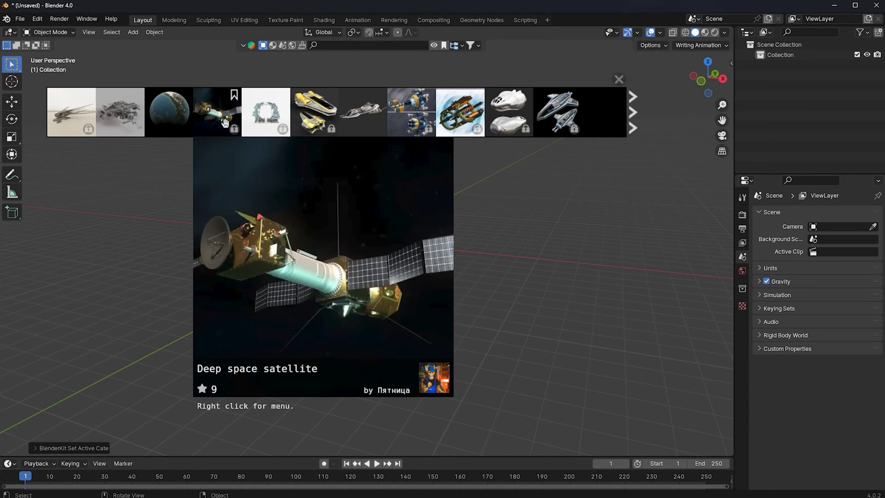
Enable the Free first filter for the Space models
click(477, 45)
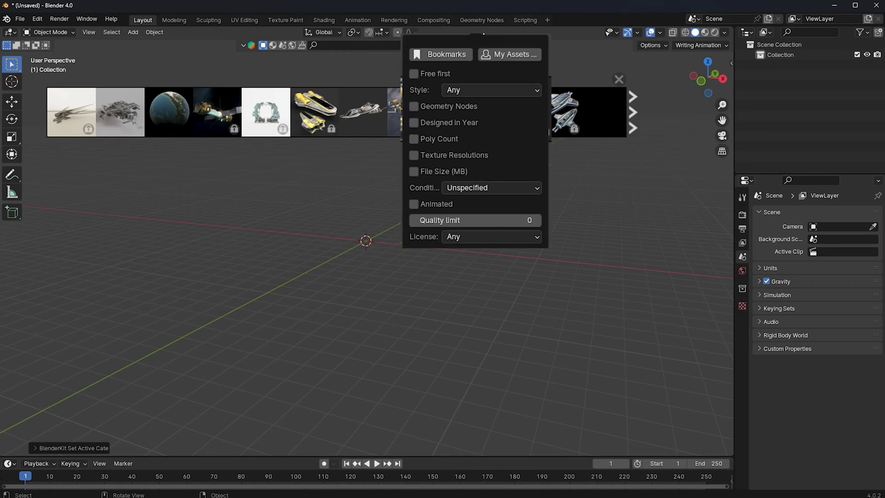
click(413, 72)
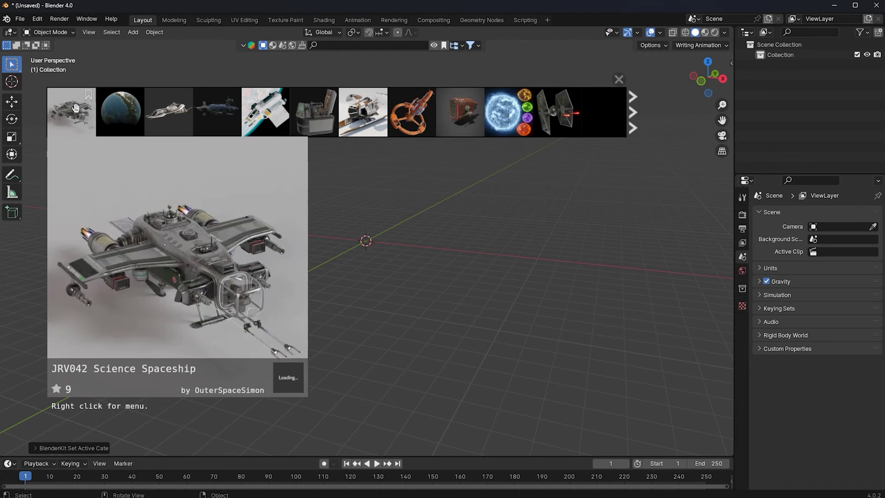
mouse_move(187, 135)
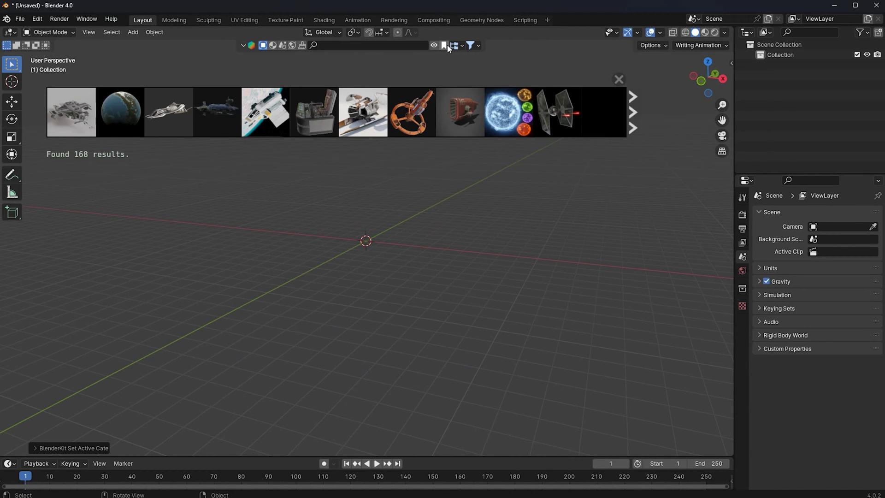
click(453, 45)
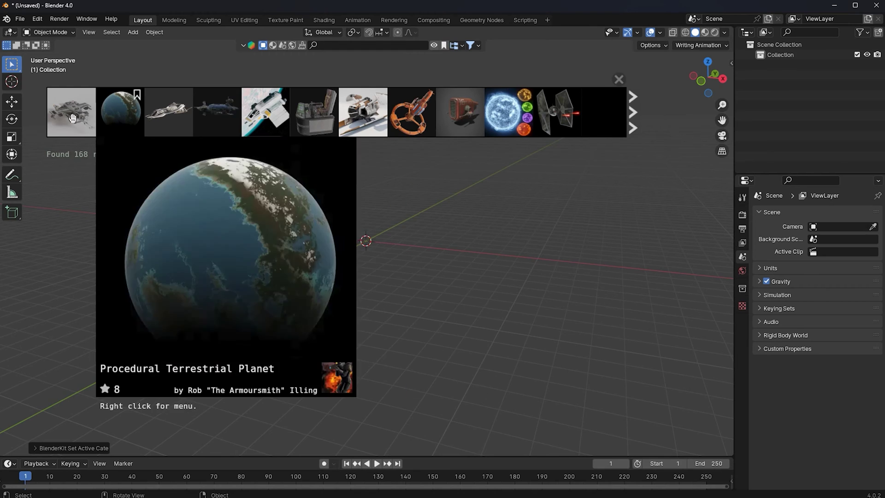
click(470, 45)
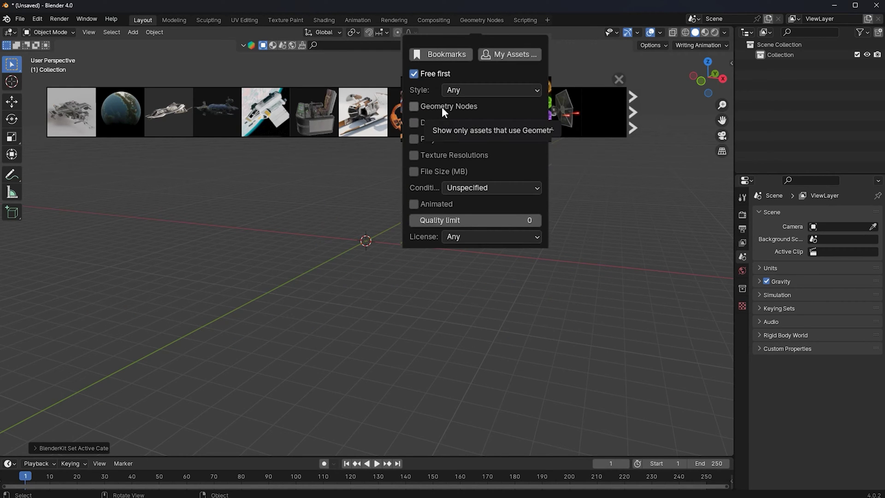
mouse_move(271, 111)
mouse_move(327, 113)
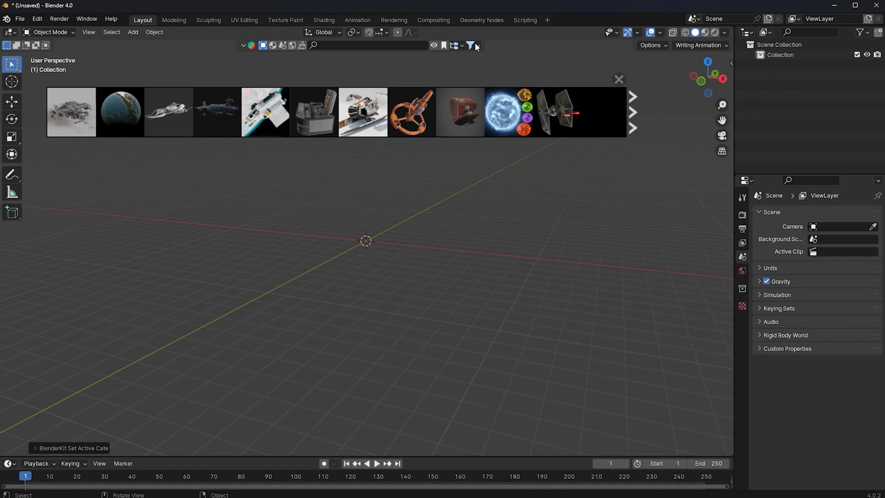
Enable the Designed in Year filter for the models and set its range to 2018 through 2023
click(470, 46)
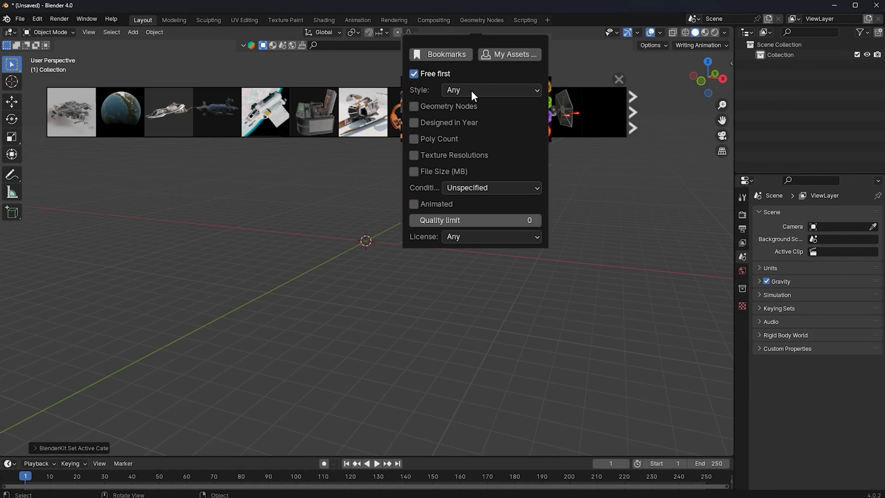
click(412, 124)
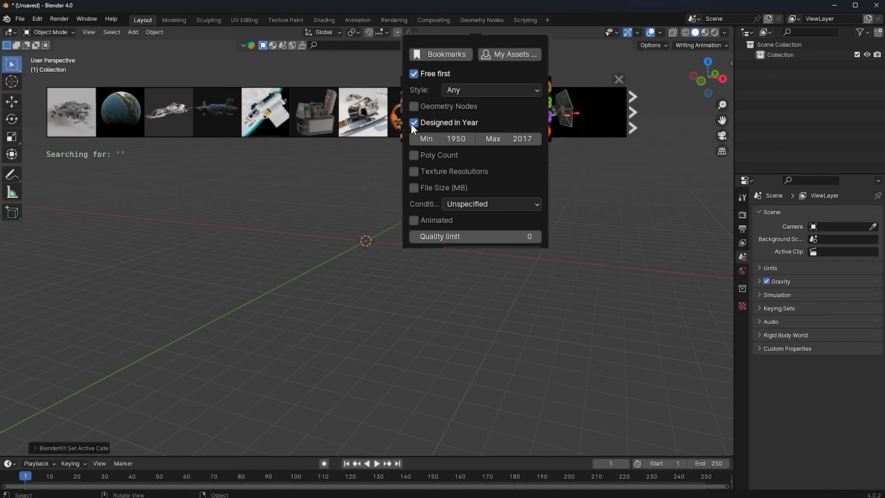
click(518, 138)
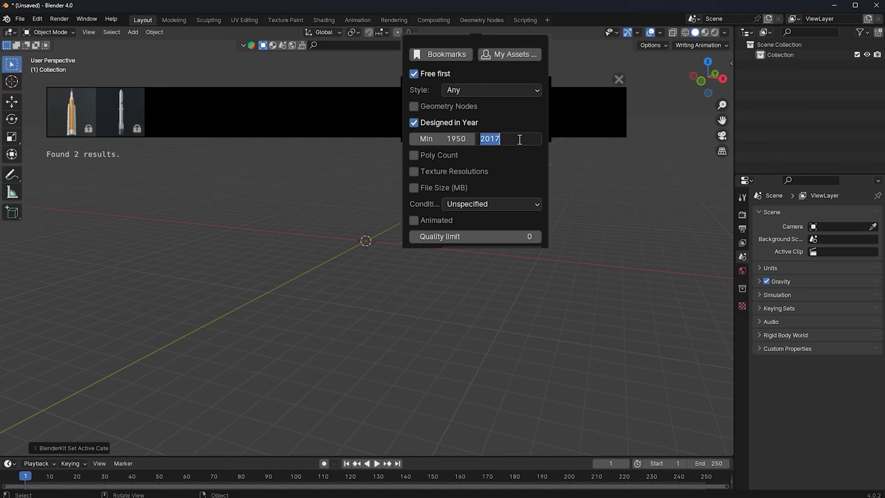
text(2023)
key(Return)
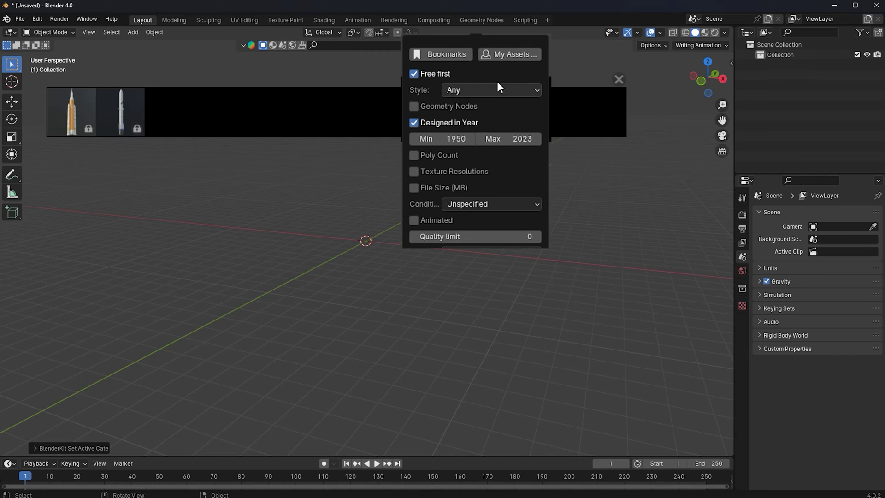
click(426, 139)
text(2)
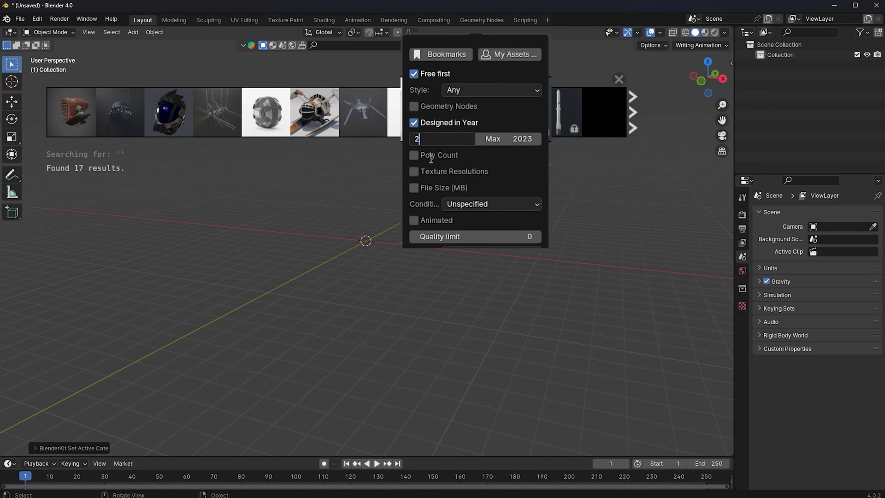
text(019)
key(Return)
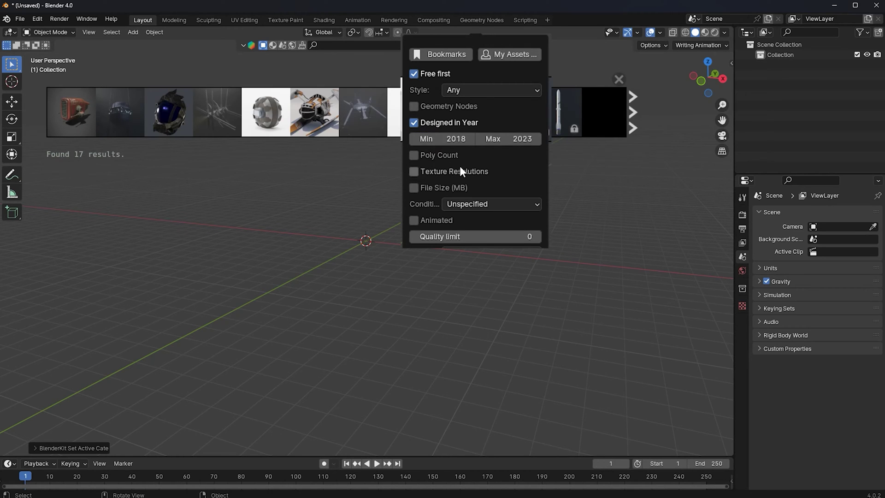
mouse_move(112, 129)
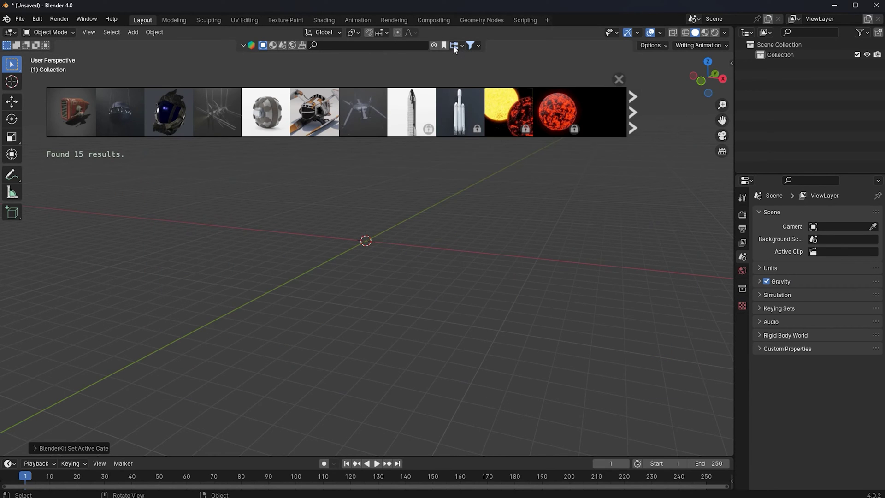
click(455, 46)
click(436, 167)
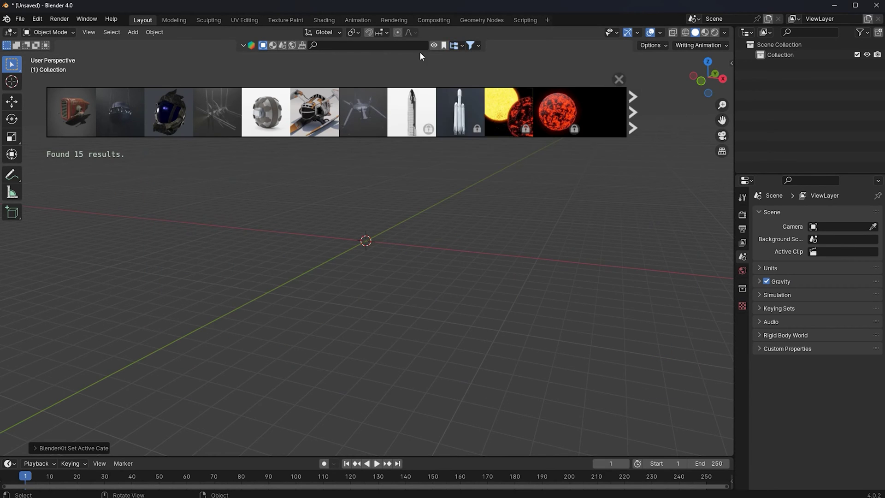
click(475, 46)
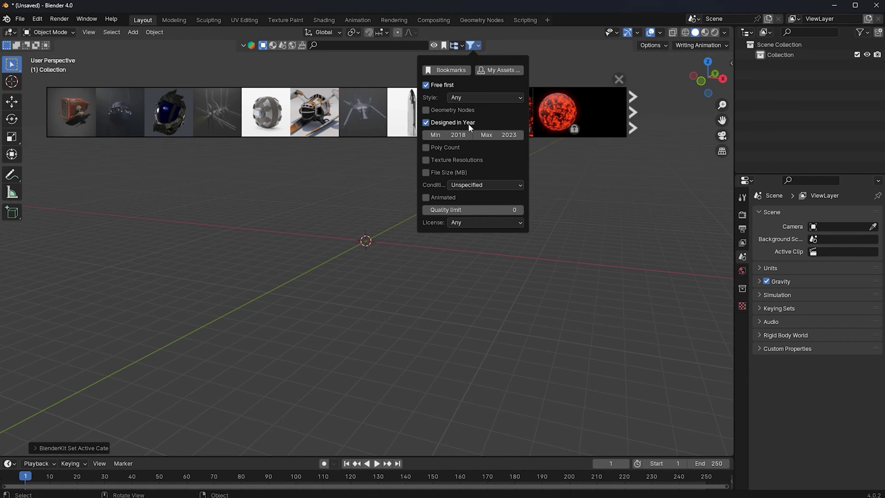
mouse_move(95, 111)
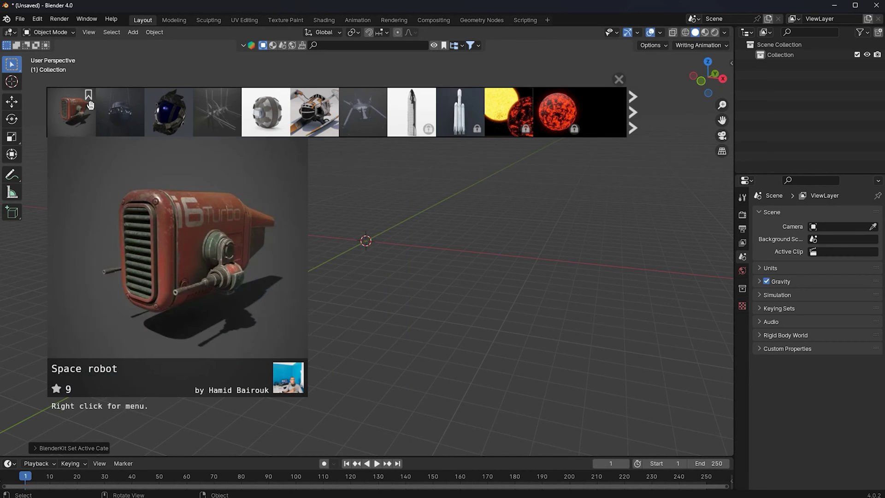
Change the model category to Architecture
click(474, 44)
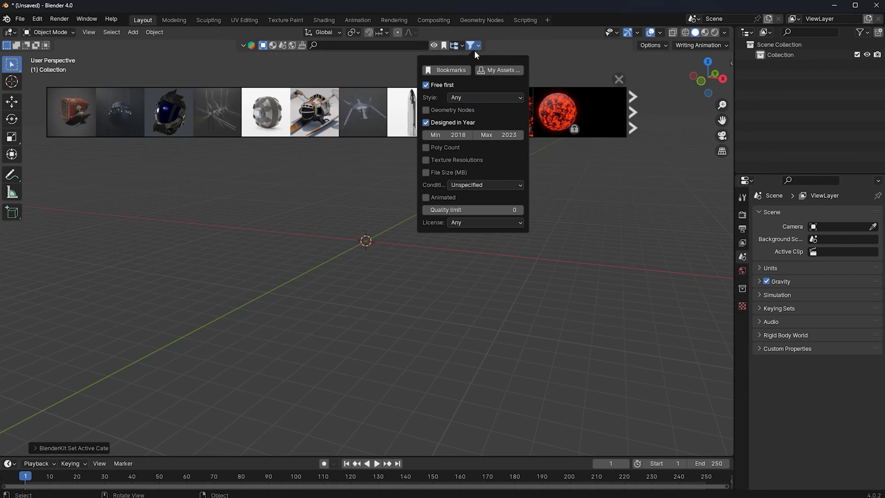
click(461, 44)
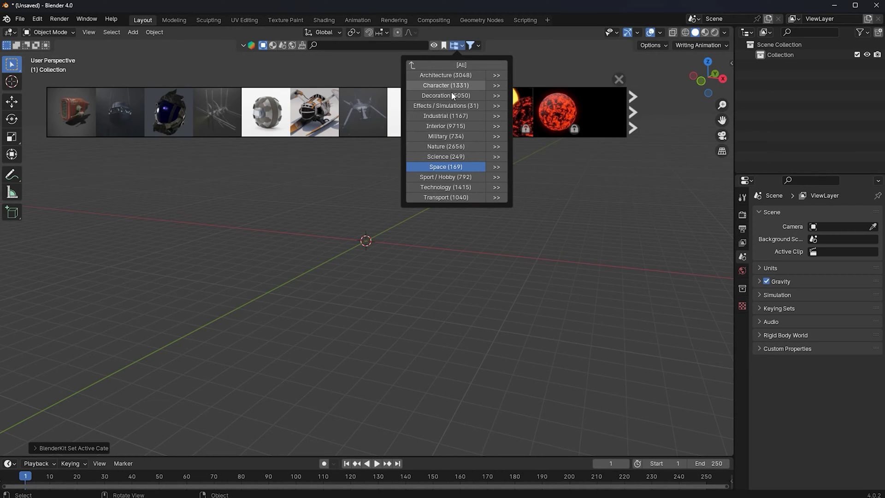
click(445, 75)
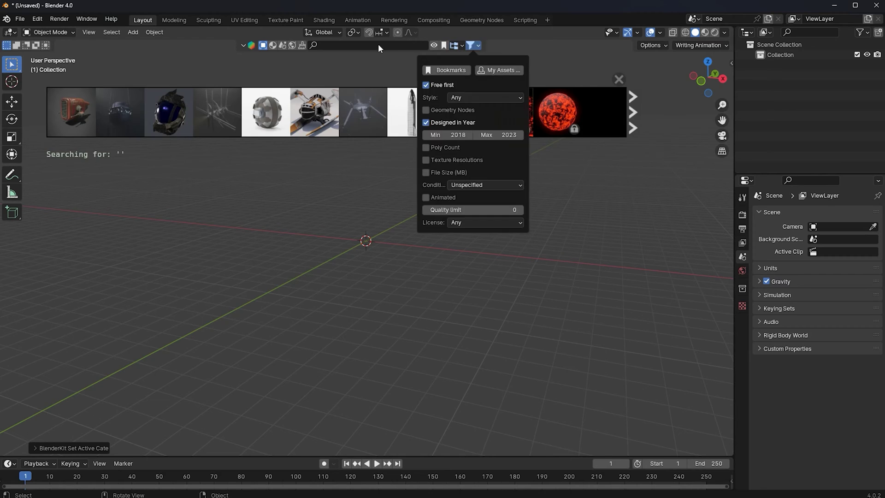
Set the Designed in Year filter range for the Architecture models to 2010 through 2024
click(469, 45)
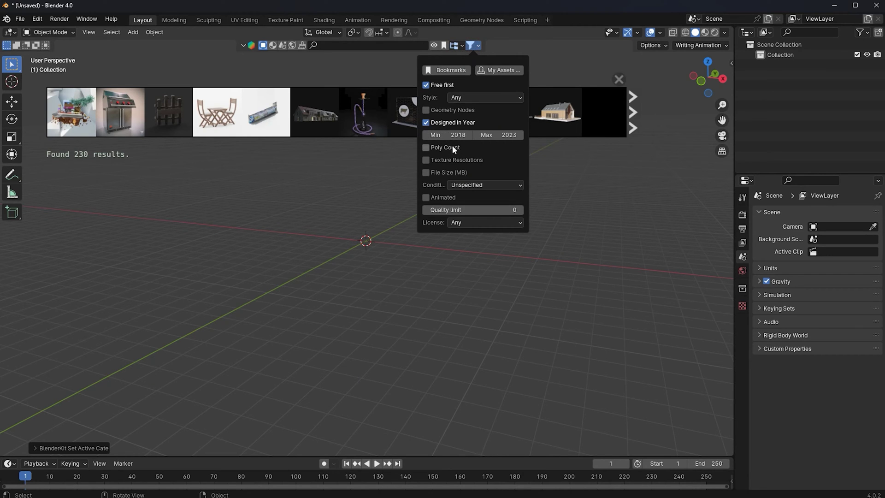
click(441, 138)
text(2)
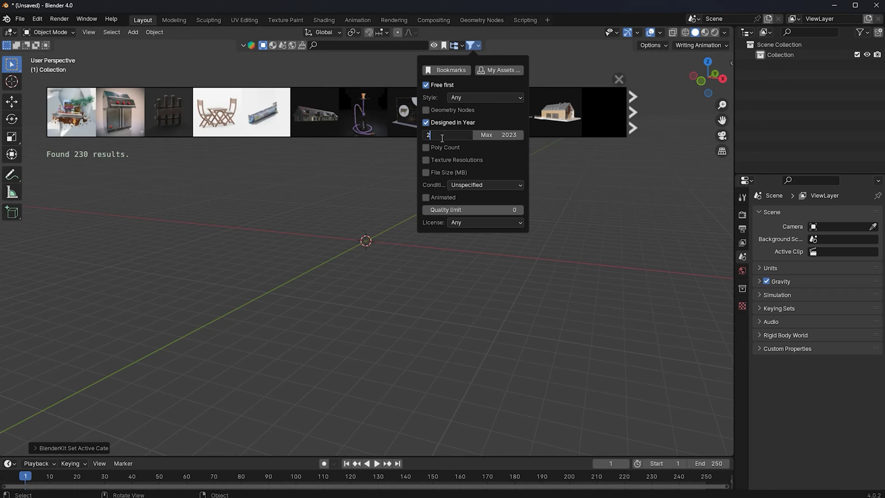
text(010)
key(Return)
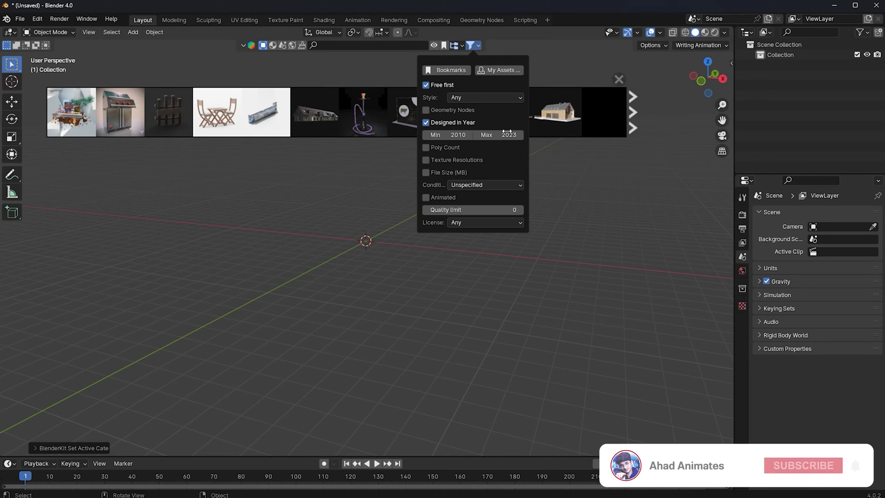
click(509, 134)
text(202)
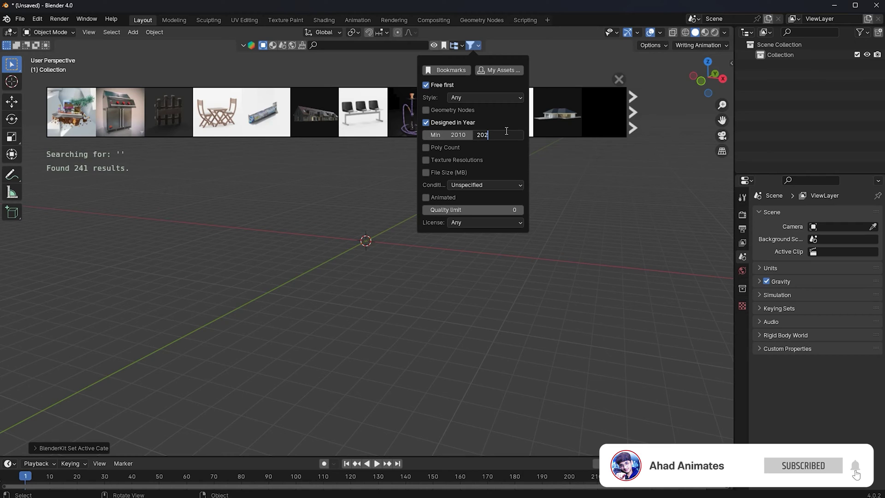
text(4)
key(Return)
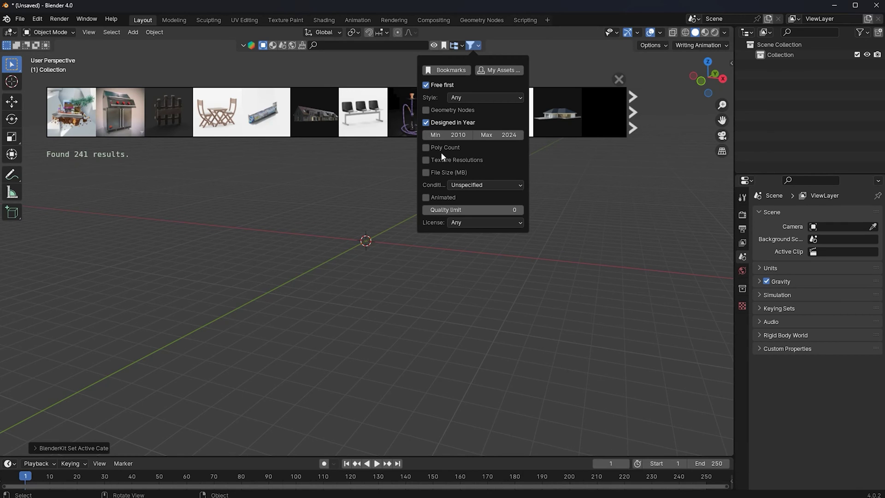
Enable the Poly Count filter and set its maximum to 2000
click(429, 148)
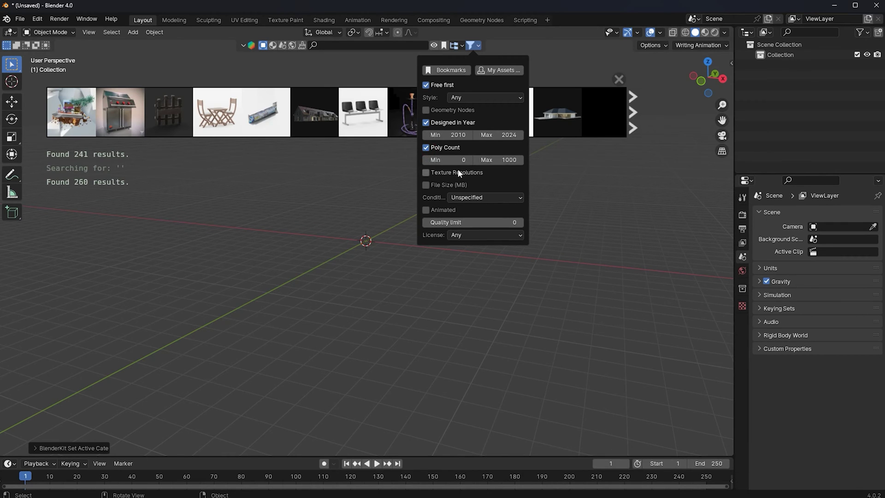
click(496, 158)
text(2000)
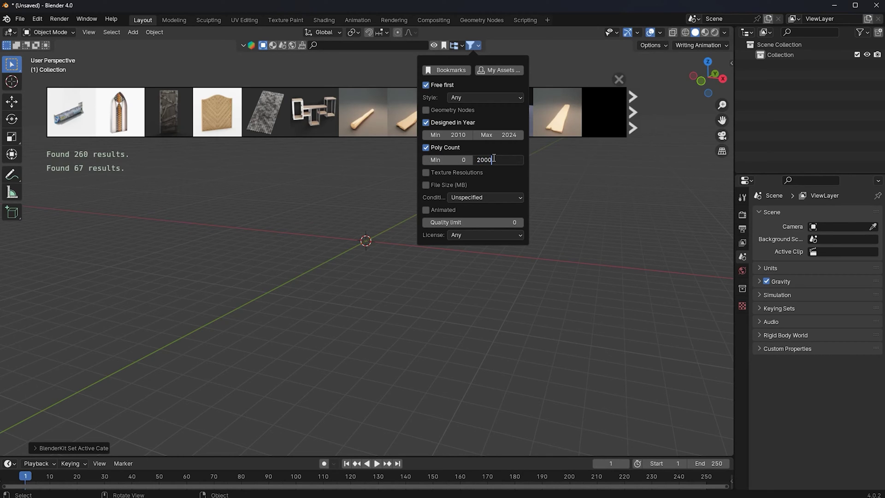
Enable the Texture Resolutions filter, set its maximum to 1064 and preview the Gothic Window model
click(432, 174)
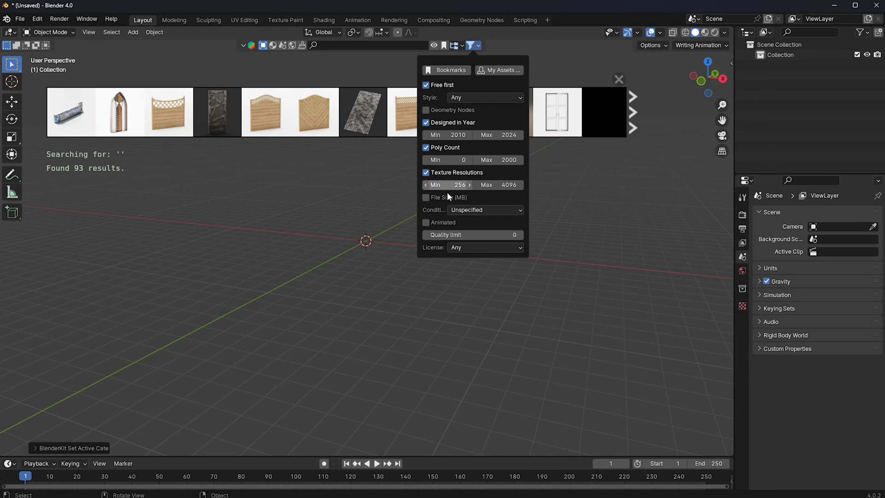
click(503, 186)
text(1064)
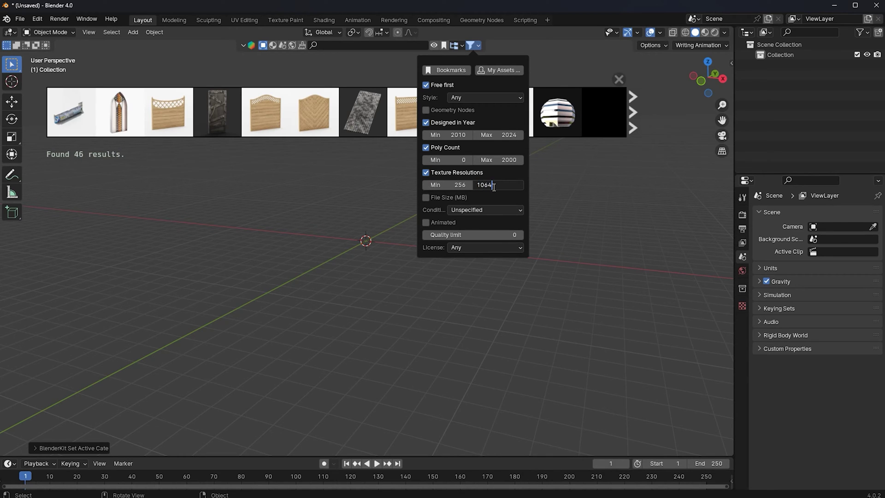
key(Return)
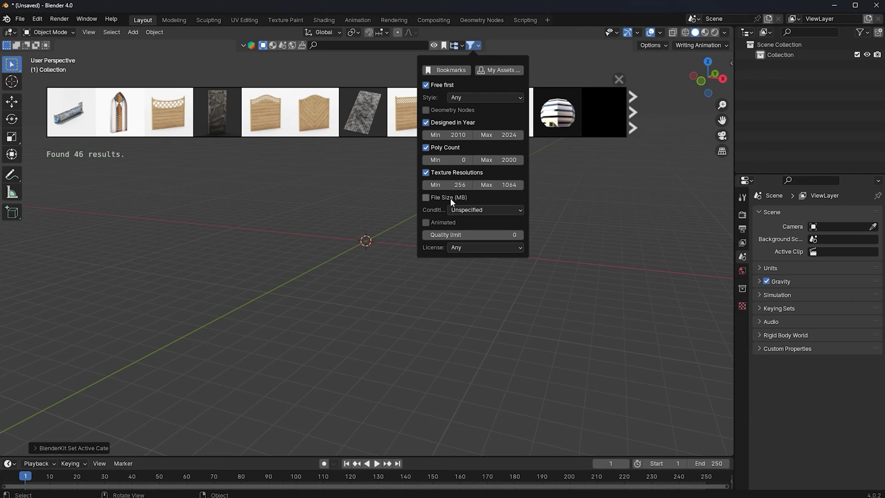
mouse_move(38, 112)
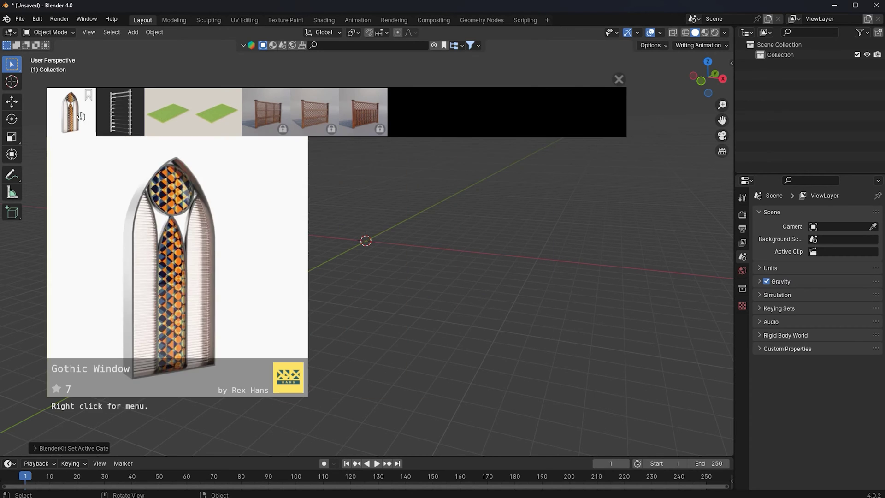
Enable the File Size (MB) filter and set its maximum to 300
click(471, 45)
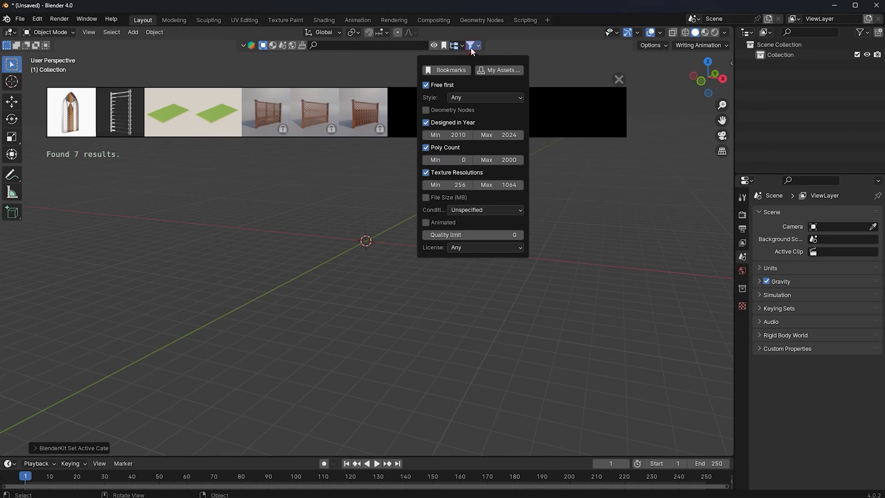
click(426, 198)
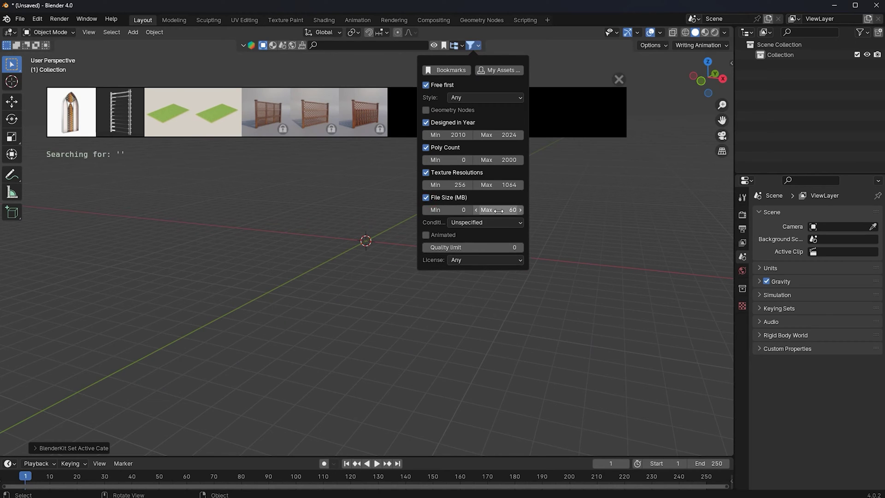
click(499, 211)
text(190)
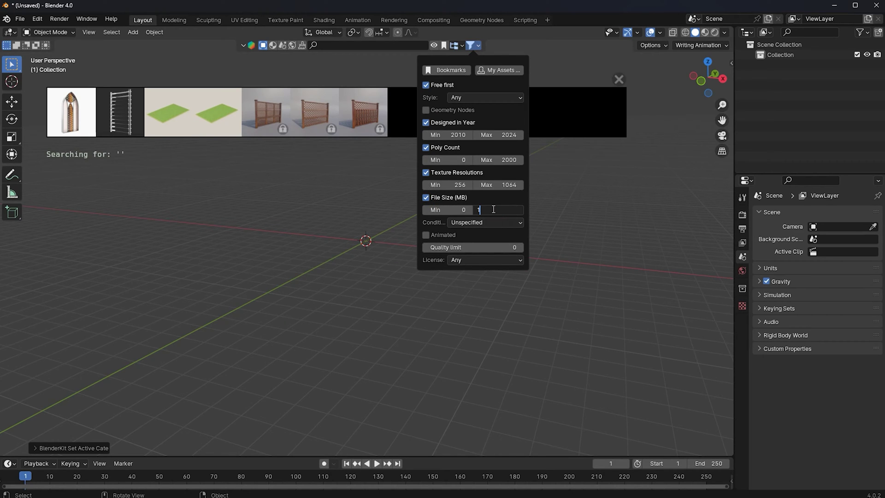
key(BackSpace)
key(BackSpace)
key(BackSpace)
text(100)
key(Return)
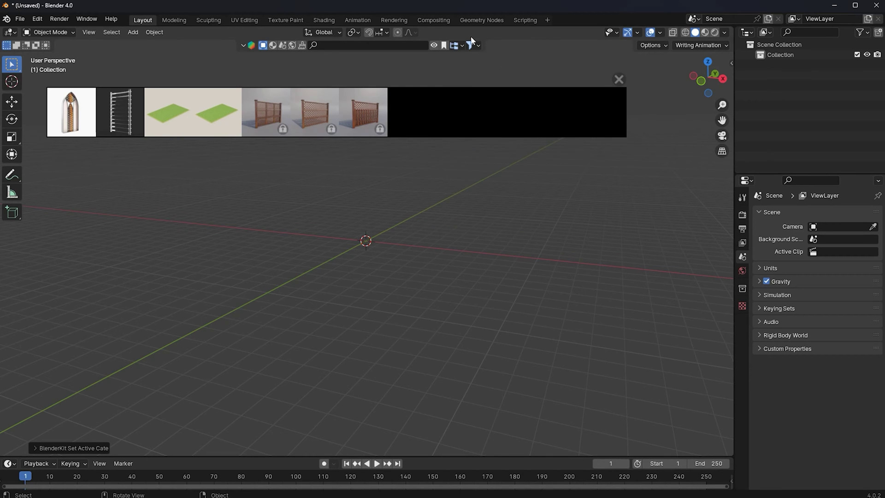
Widen the model search to all categories and browse the filtered models
click(454, 45)
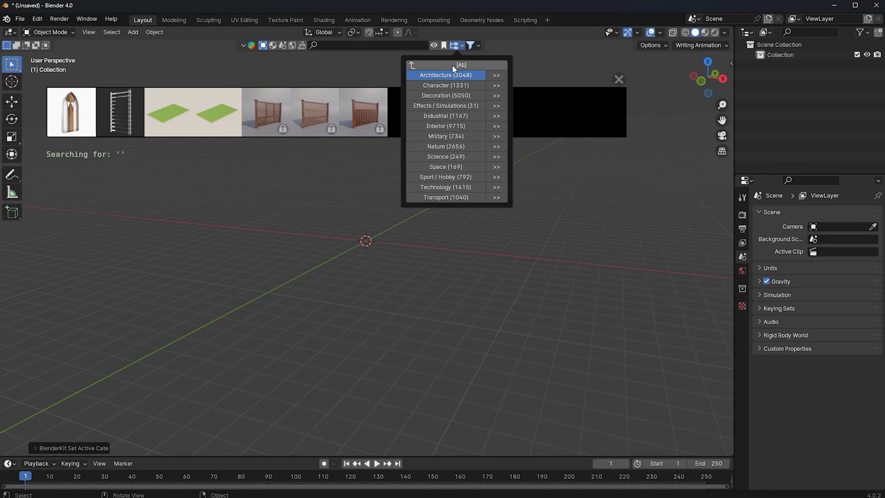
click(452, 65)
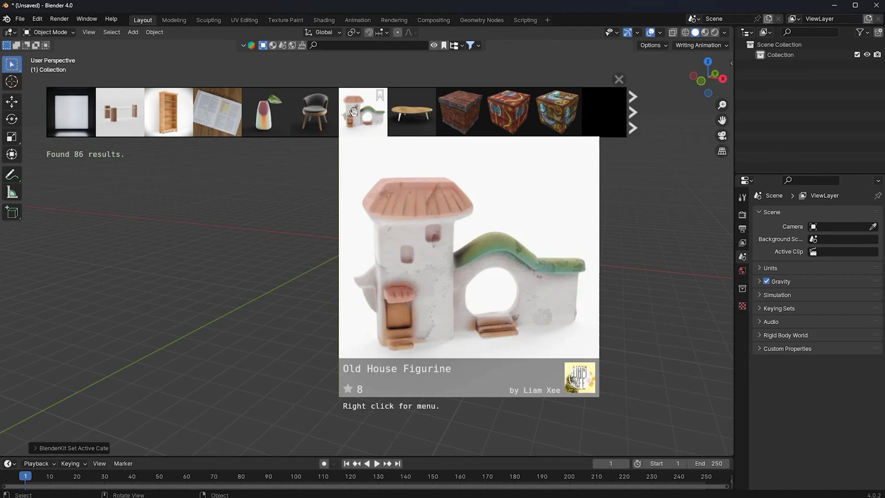
click(470, 45)
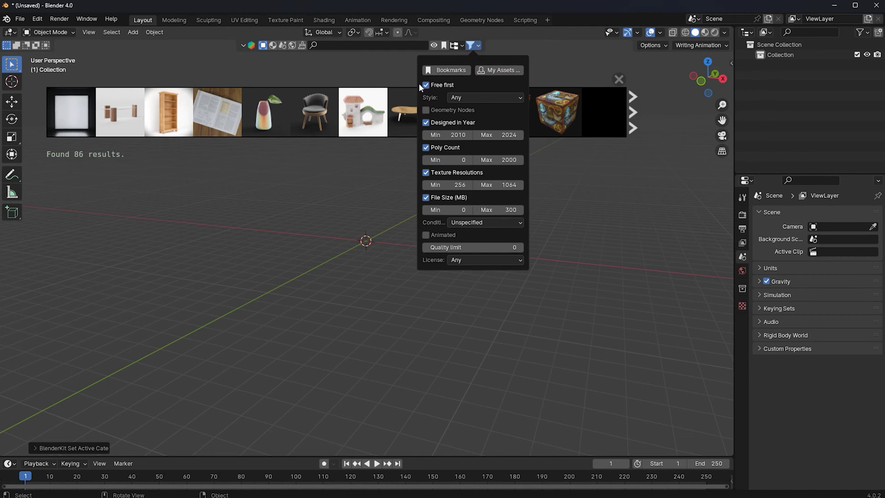
click(473, 46)
click(473, 45)
click(469, 45)
mouse_move(325, 100)
click(470, 45)
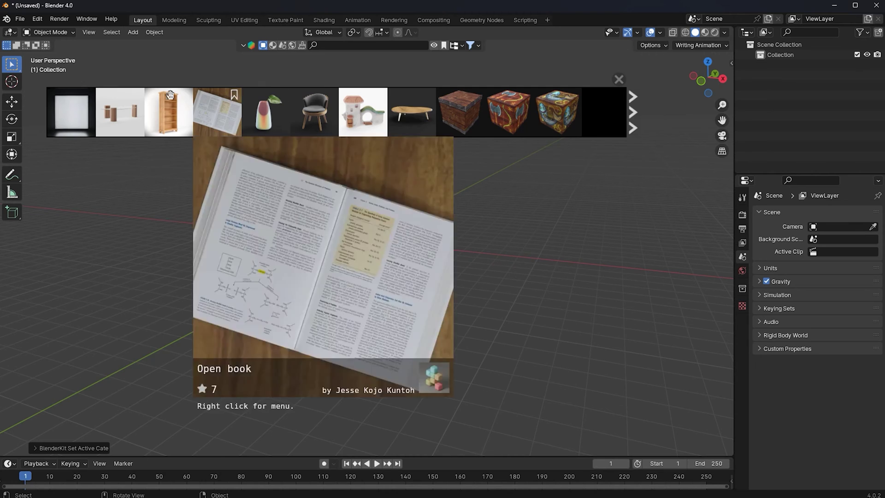
scroll(223, 99, down, 5)
scroll(223, 99, down, 5)
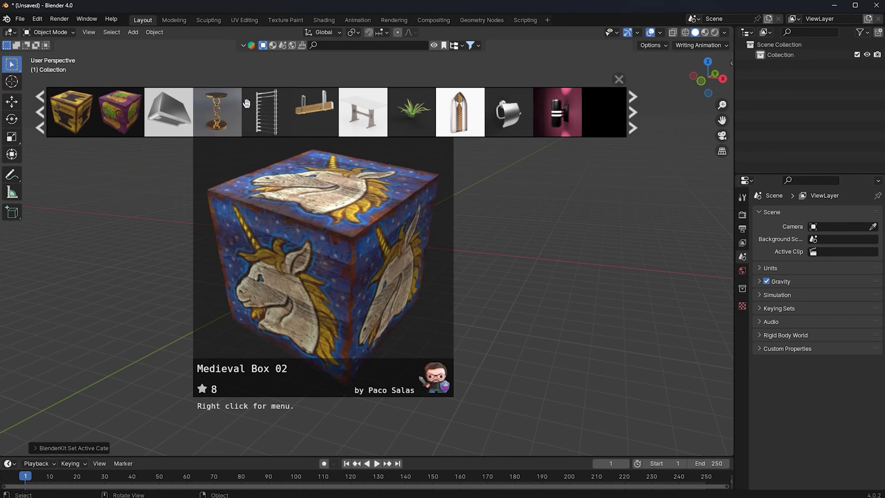
Enable the Animated filter and disable the Designed in Year, Poly Count, Texture Resolutions and File Size filters
click(471, 45)
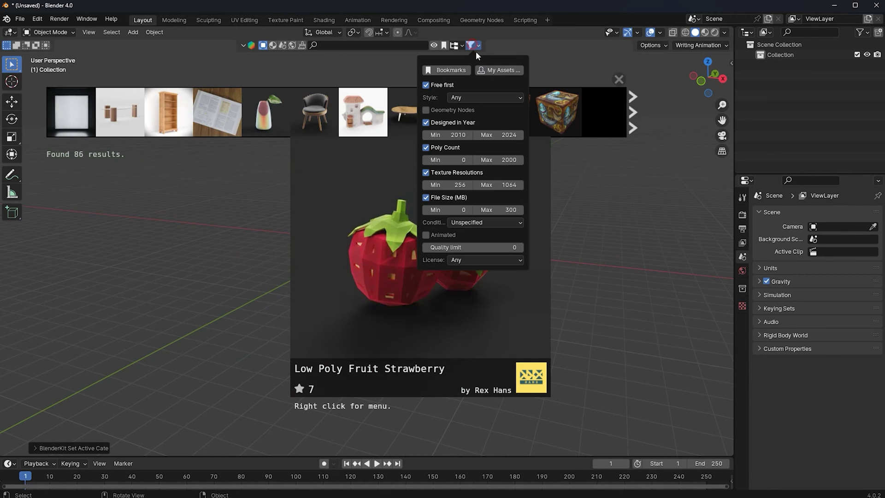
click(427, 235)
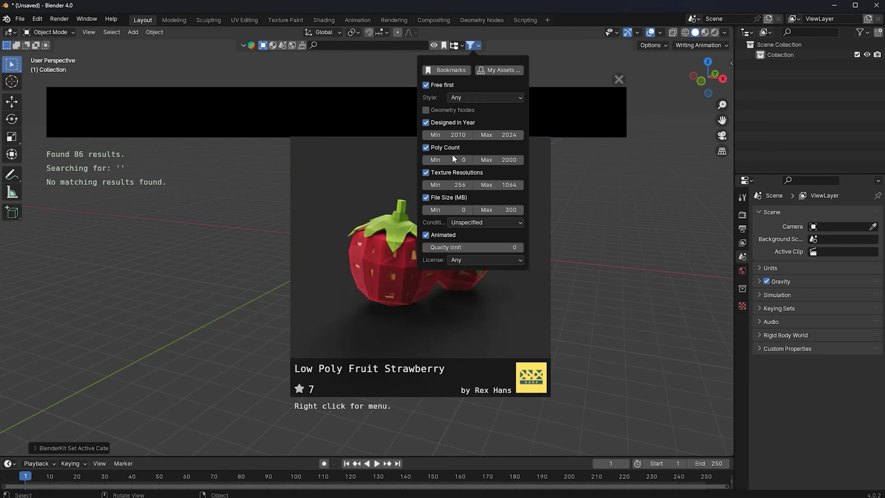
click(426, 122)
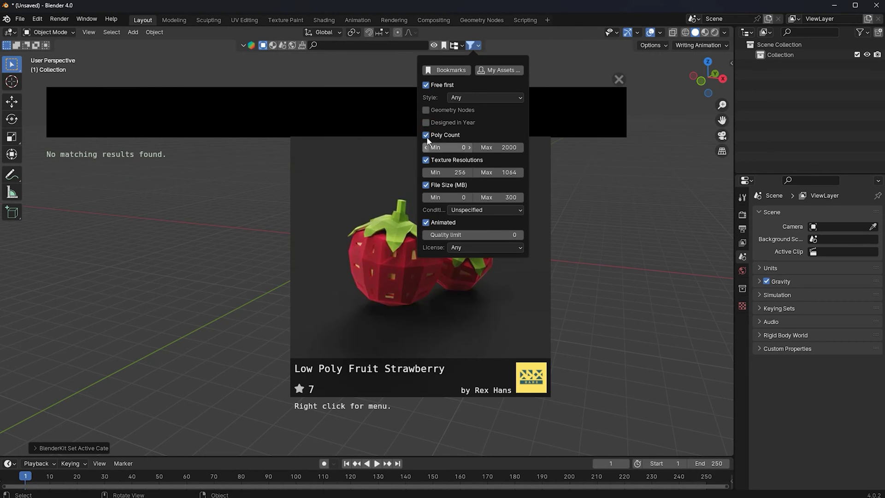
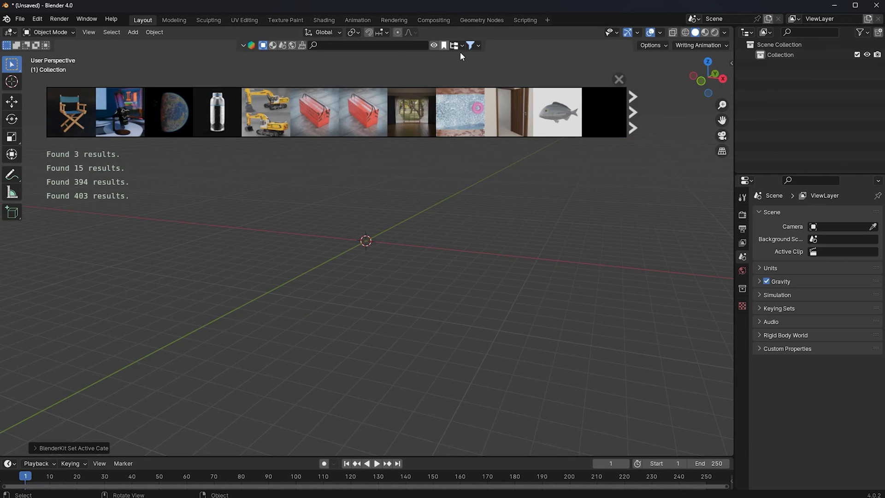
click(477, 46)
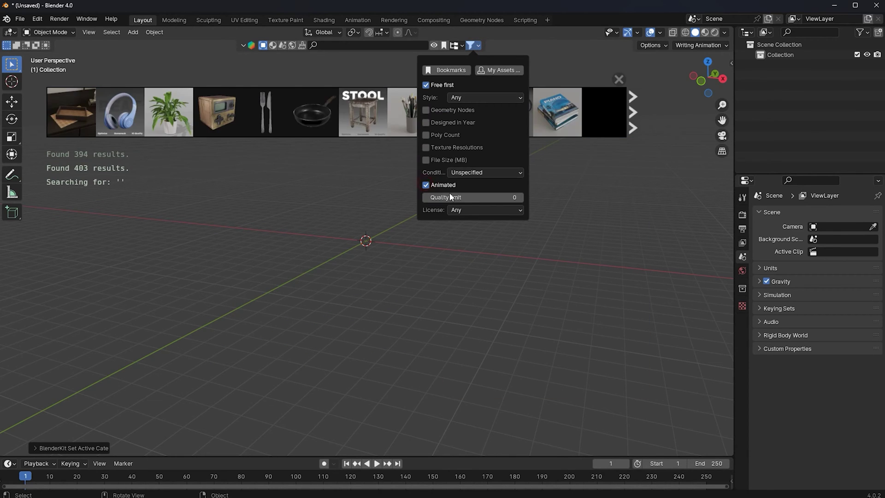
Preview the animated models and add the Earth Like Planet model to the scene
mouse_move(126, 122)
mouse_move(183, 121)
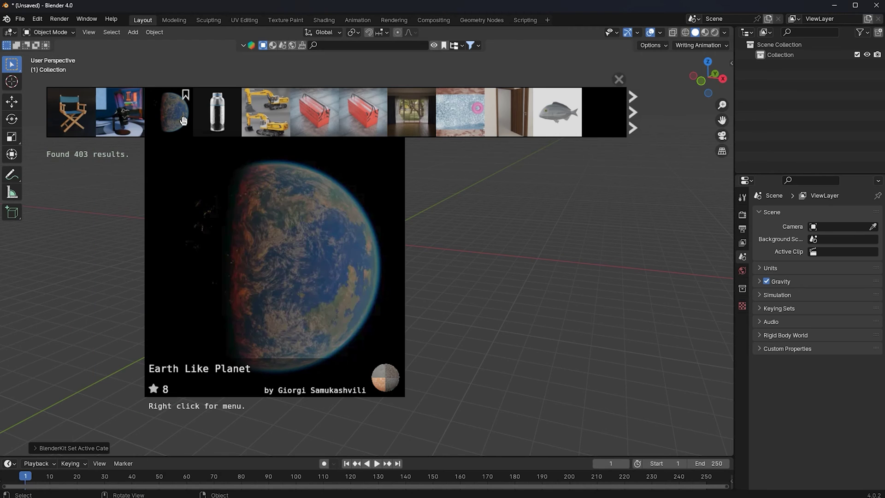
drag(182, 120, 253, 197)
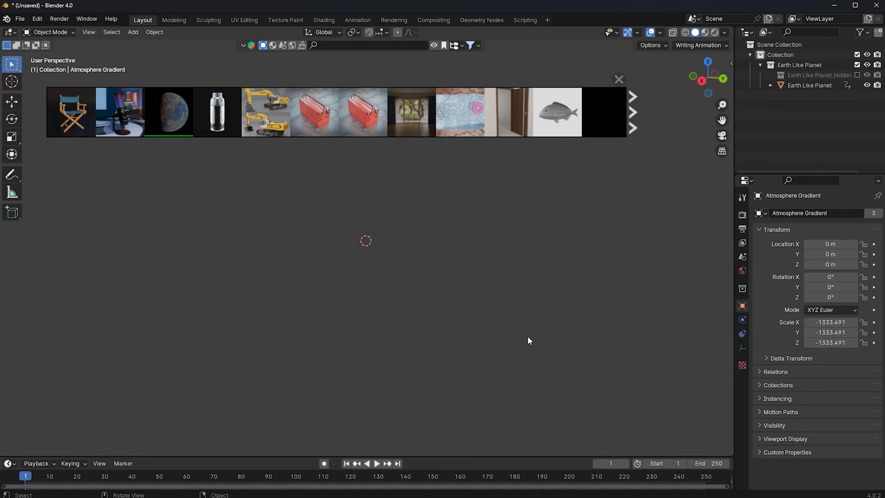
key(n)
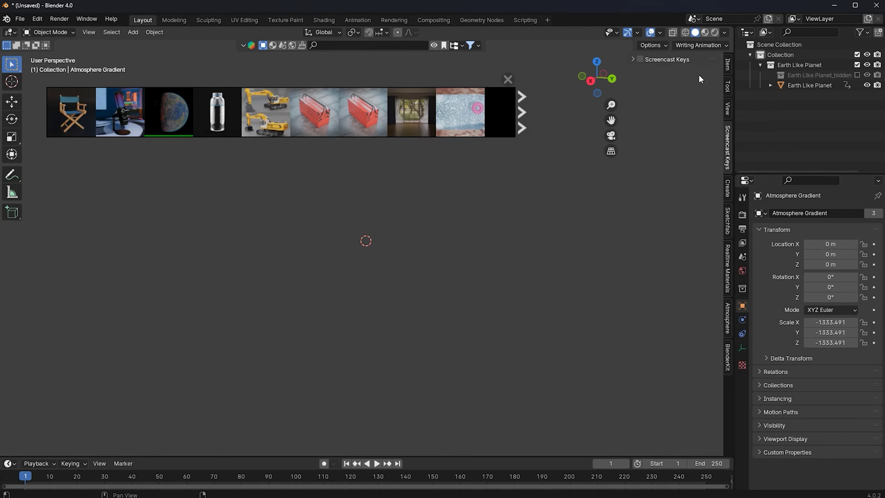
click(730, 108)
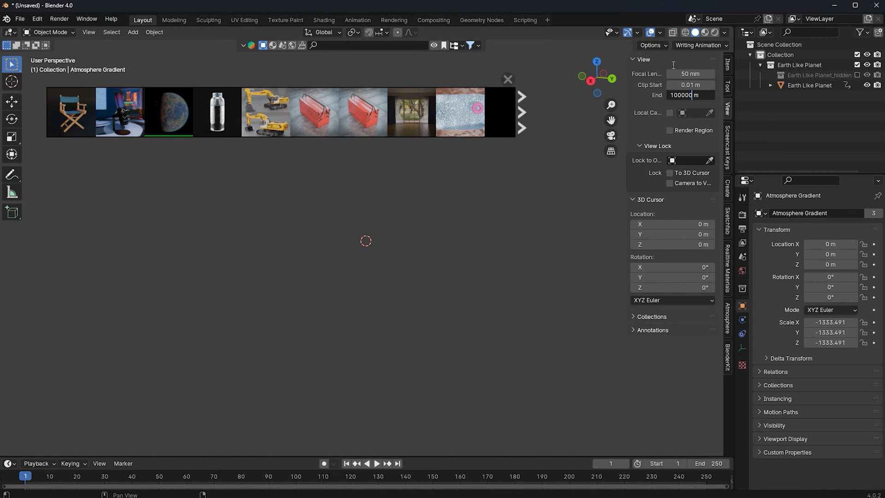
key(Return)
Play the planet's animation, inspect it from several angles and stop the playback
key(space)
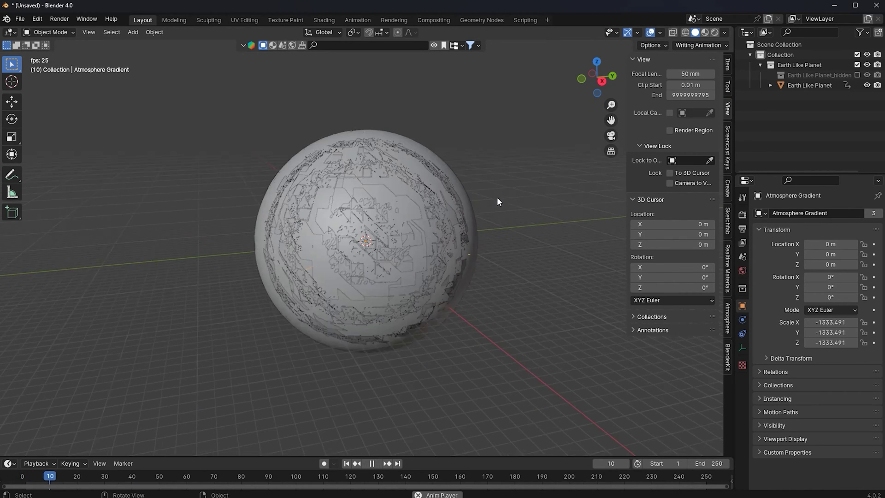
middle_drag(497, 197, 449, 190)
scroll(442, 185, up, 2)
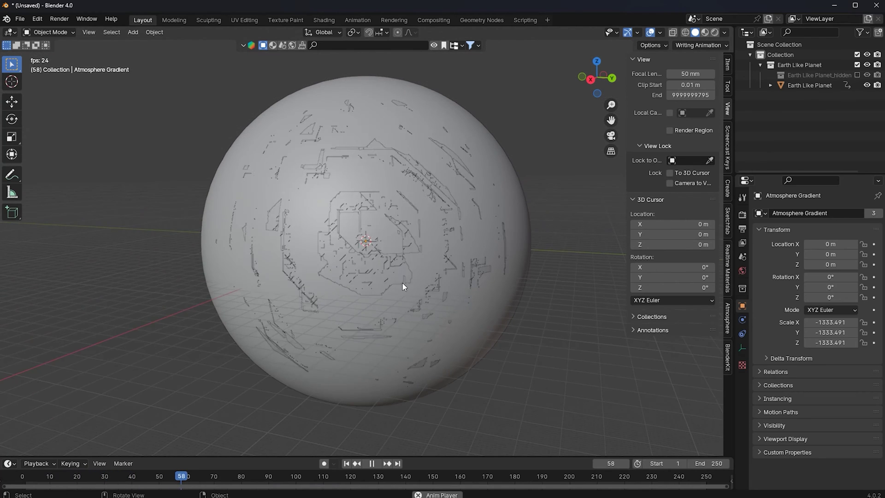
key(space)
scroll(375, 243, up, 1)
scroll(395, 267, down, 1)
Delete all the planet objects from the scene
key(a)
key(x)
click(394, 267)
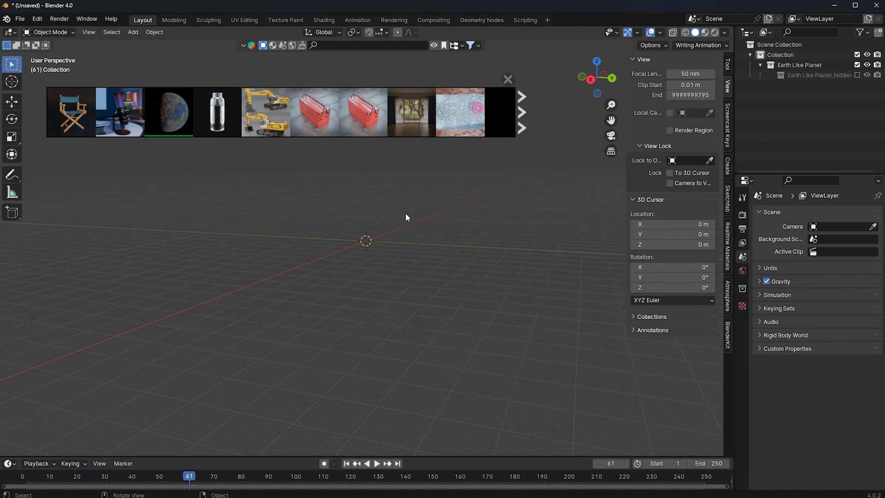
middle_drag(384, 193, 386, 204)
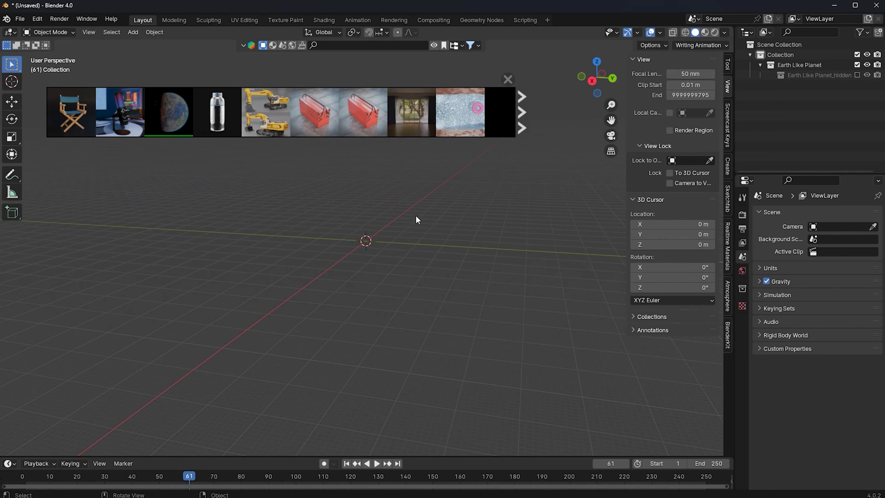
Hide the viewport sidebar and search the animated models for "fish"
key(n)
click(329, 45)
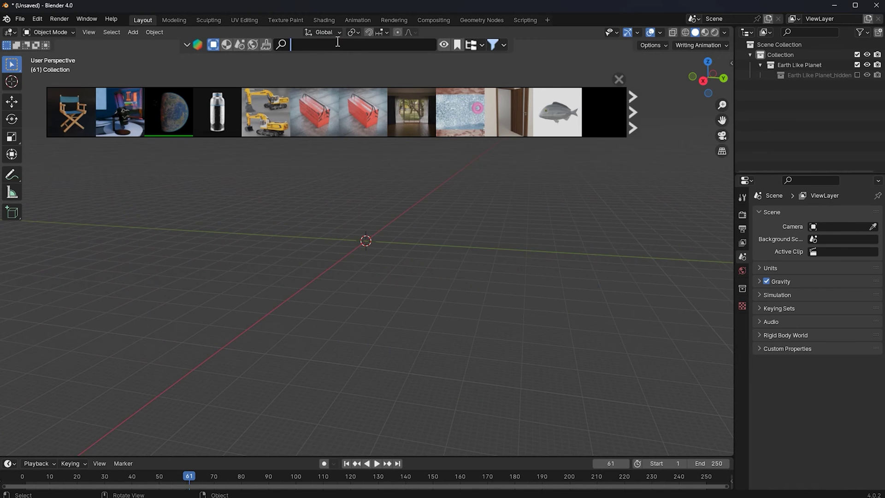
key(Return)
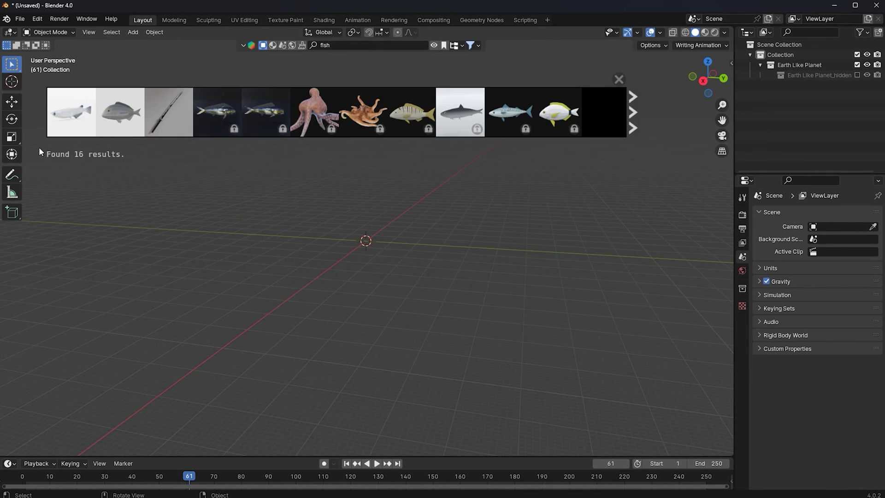
Place the Low Poly Seabream model at the centre of the scene and view it up close
mouse_move(100, 126)
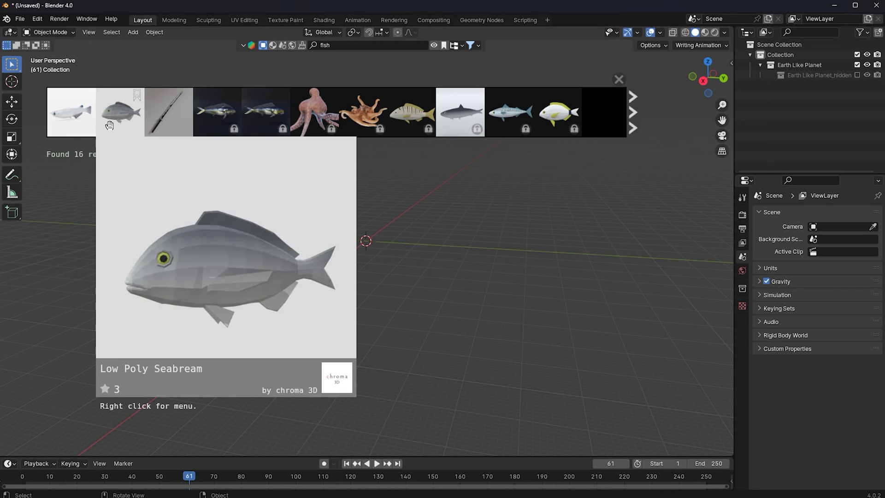
drag(109, 125, 368, 205)
middle_drag(344, 272, 405, 220)
scroll(410, 243, up, 8)
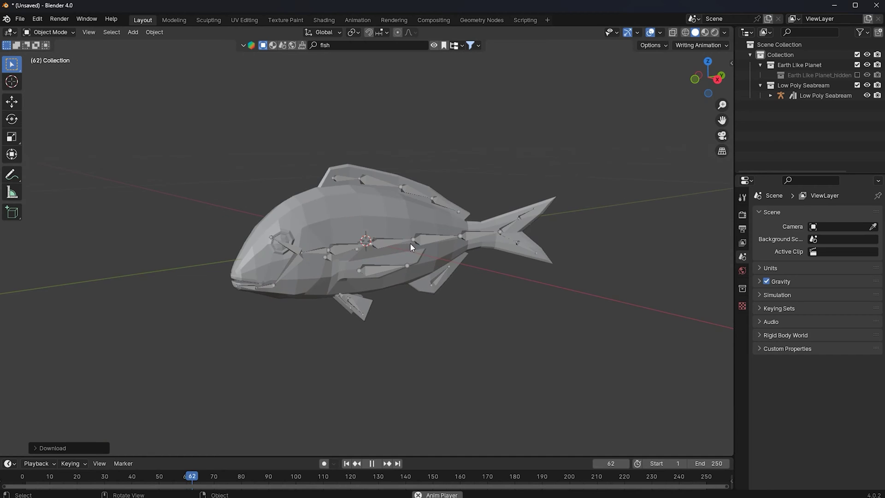
Play the seabream's animation from the first frame and replay it to examine the swimming motion
click(347, 464)
key(space)
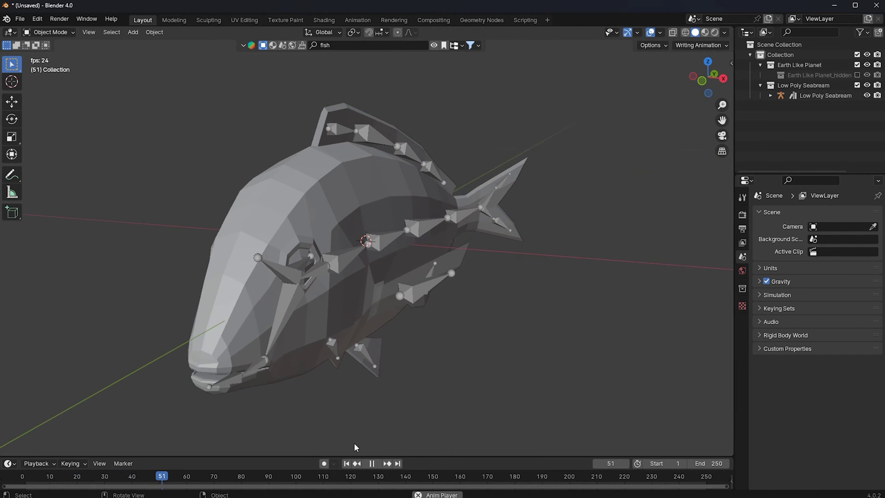
key(space)
click(348, 464)
key(space)
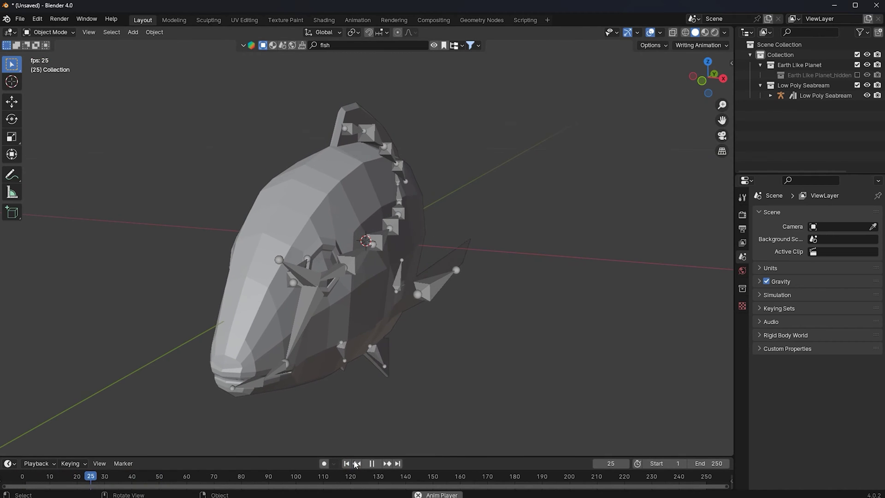
Stop the playback and delete the seabream from the scene
key(Escape)
click(316, 278)
key(x)
click(317, 280)
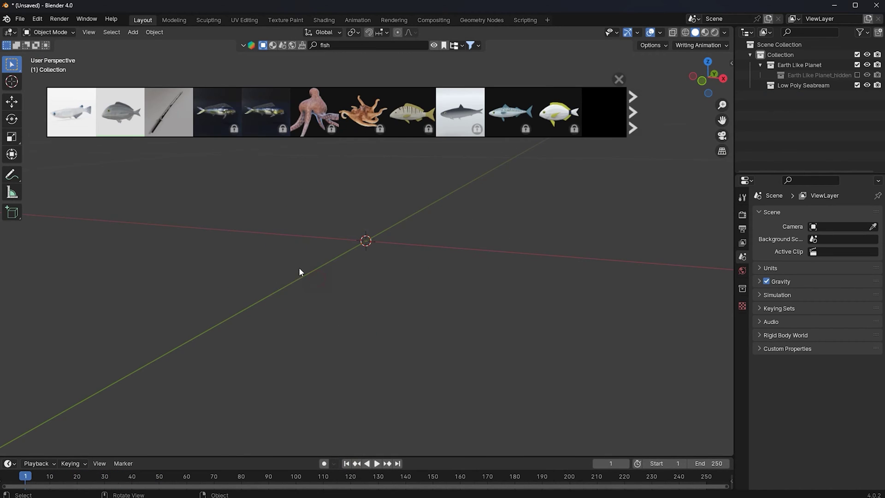
Place the Madeka fish model in the scene and play its animation
drag(71, 129, 259, 249)
middle_drag(258, 249, 341, 248)
scroll(333, 248, up, 5)
key(space)
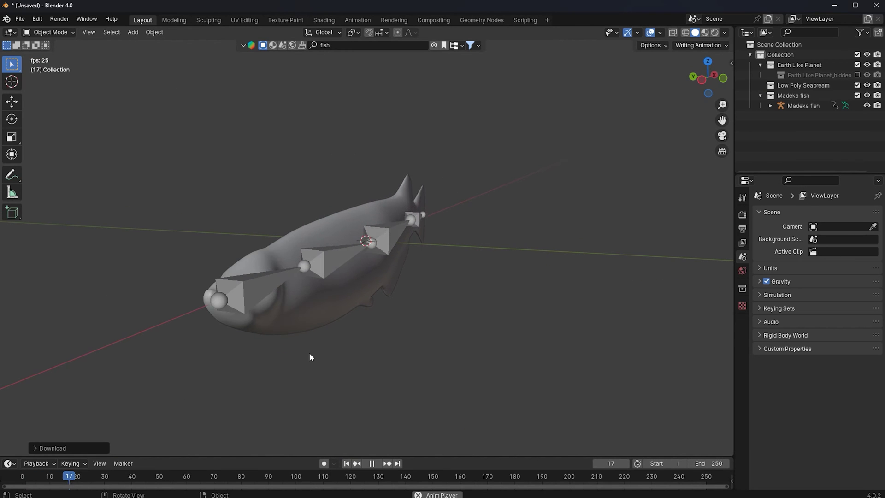
click(347, 463)
Delete the Madeka fish from the scene
scroll(315, 286, down, 5)
click(368, 245)
key(x)
click(393, 239)
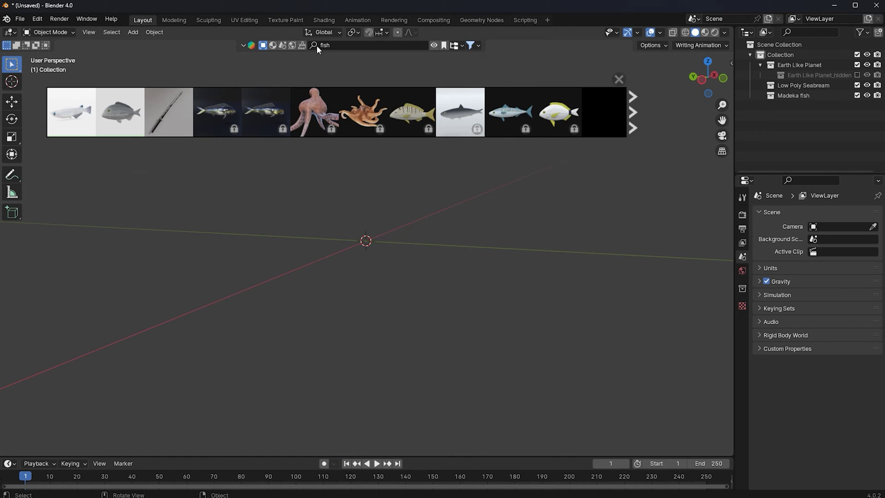
Add a UV sphere at the scene's origin and shade it smooth
key(shift+a)
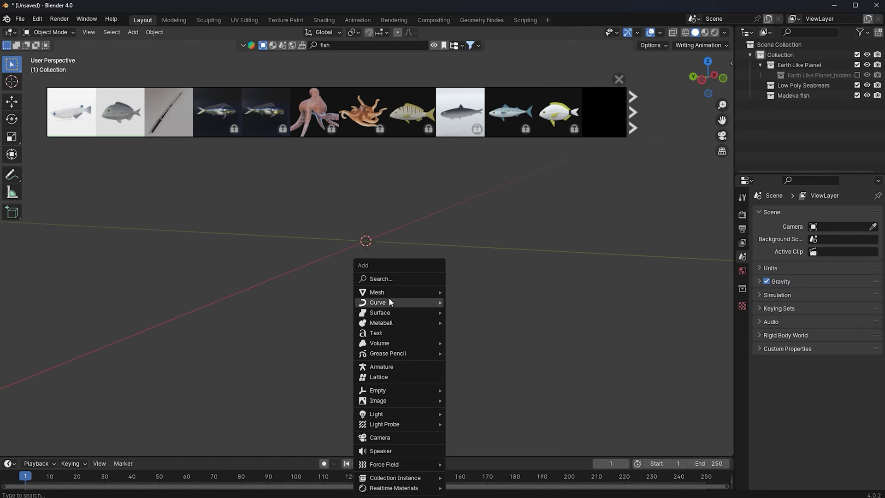
mouse_move(388, 293)
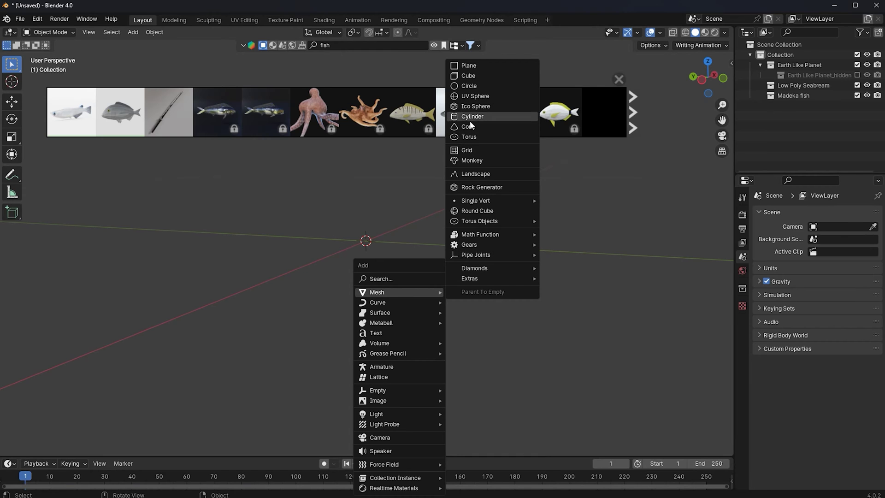
click(475, 96)
right_click(441, 228)
click(442, 229)
Give the sphere a level 3 subdivision surface
middle_drag(466, 230, 507, 235)
scroll(506, 237, down, 10)
key(ctrl+3)
scroll(494, 226, up, 1)
scroll(493, 226, down, 3)
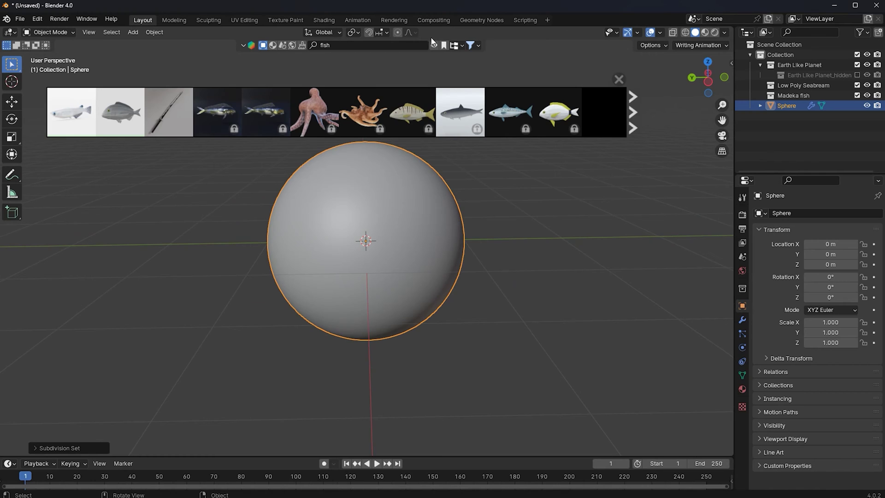
Switch the viewport to Material Preview and search the materials for "wood"
click(434, 46)
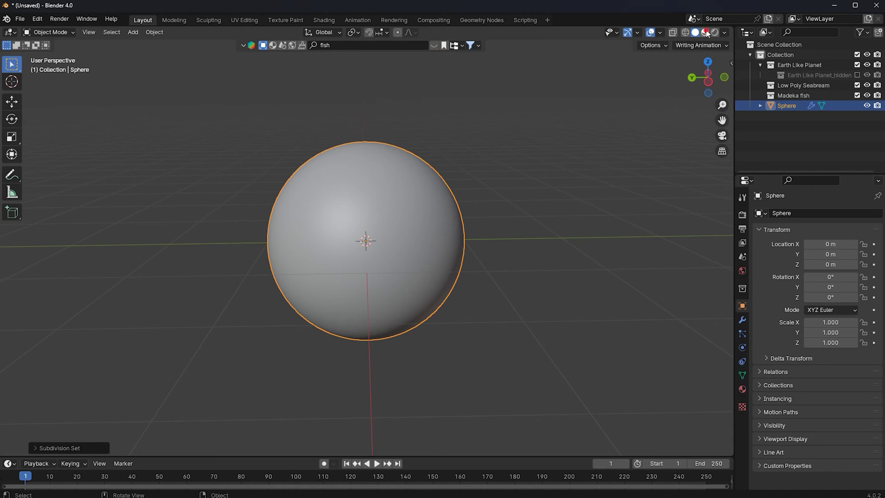
click(705, 32)
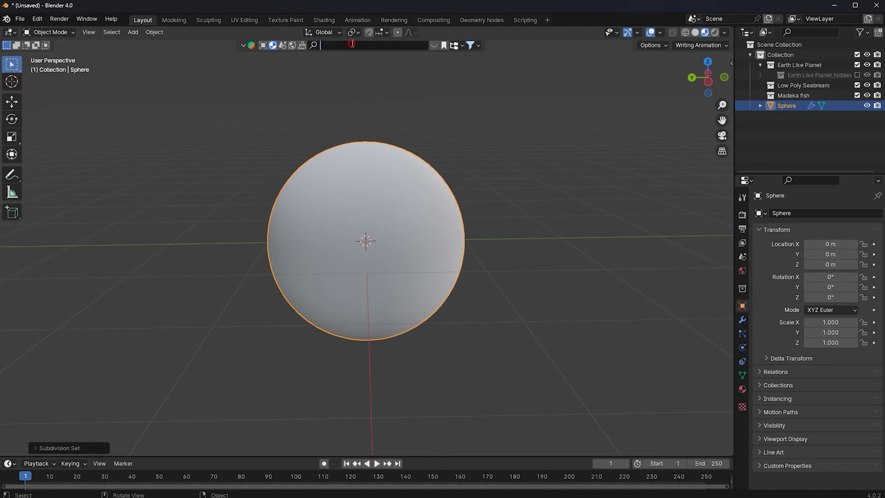
click(309, 45)
key(BackSpace)
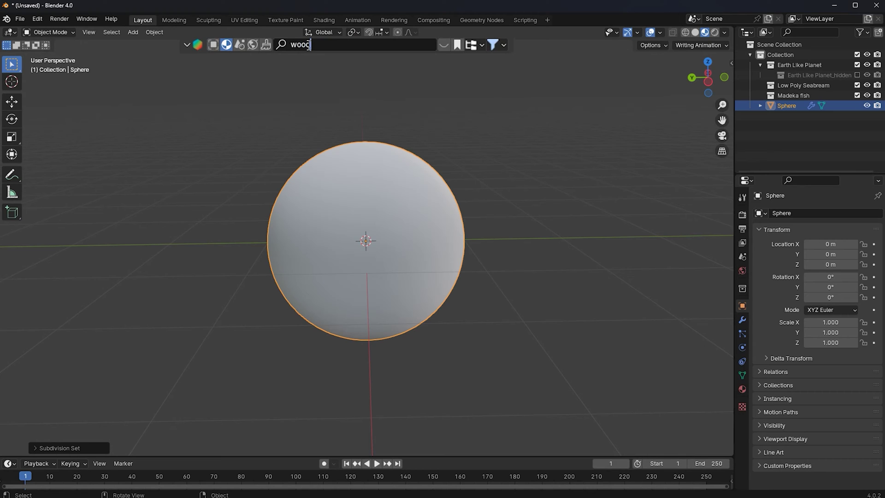
text(wood)
key(Return)
Apply the light brown Wood material to the sphere and inspect its grain up close
mouse_move(247, 105)
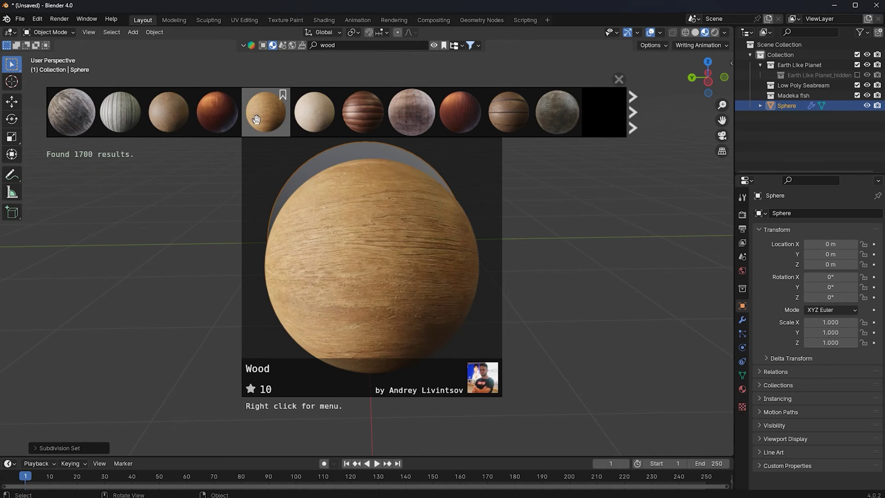
drag(267, 121, 402, 225)
scroll(505, 259, up, 3)
scroll(505, 259, down, 5)
middle_drag(484, 251, 461, 256)
scroll(447, 231, up, 3)
middle_drag(440, 203, 188, 143)
scroll(352, 211, up, 2)
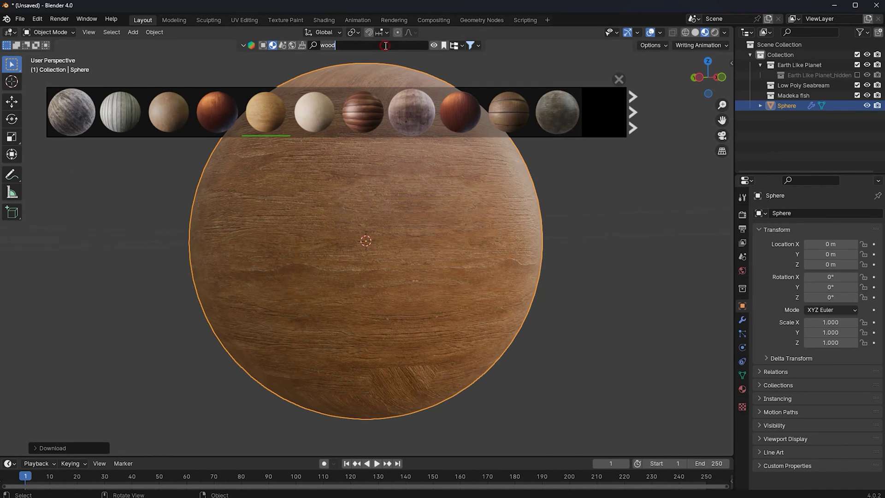
Search the materials for "matel"
click(384, 45)
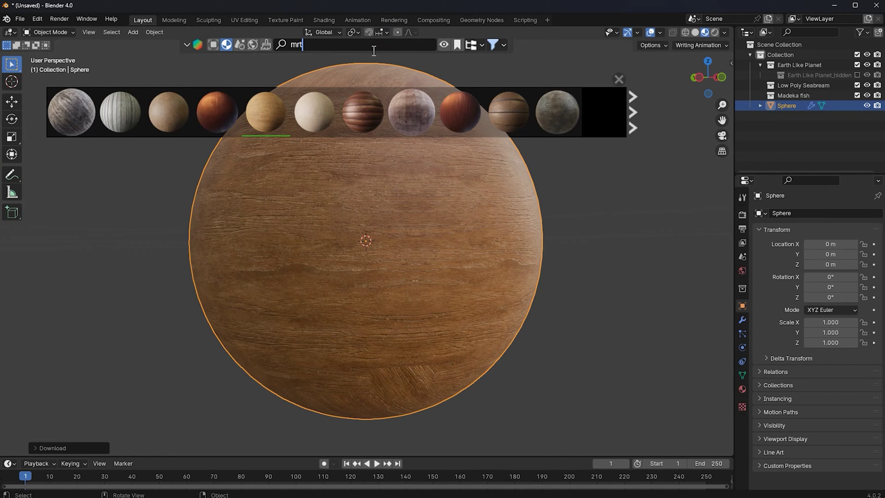
text(matel)
key(Return)
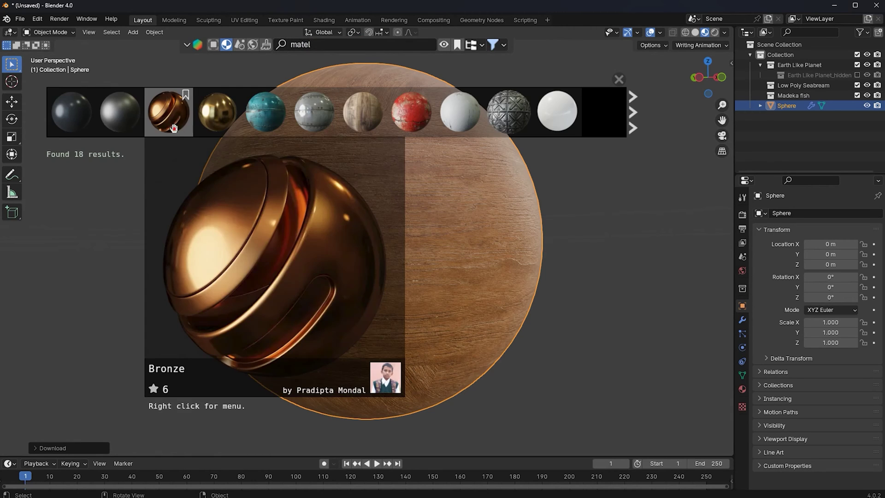
Replace the sphere's material with Bronze and inspect its reflections from several distances
drag(172, 111, 337, 218)
scroll(325, 201, up, 2)
scroll(344, 195, down, 4)
middle_drag(361, 190, 380, 220)
scroll(394, 199, up, 1)
scroll(407, 220, up, 3)
scroll(396, 219, down, 4)
scroll(407, 145, up, 4)
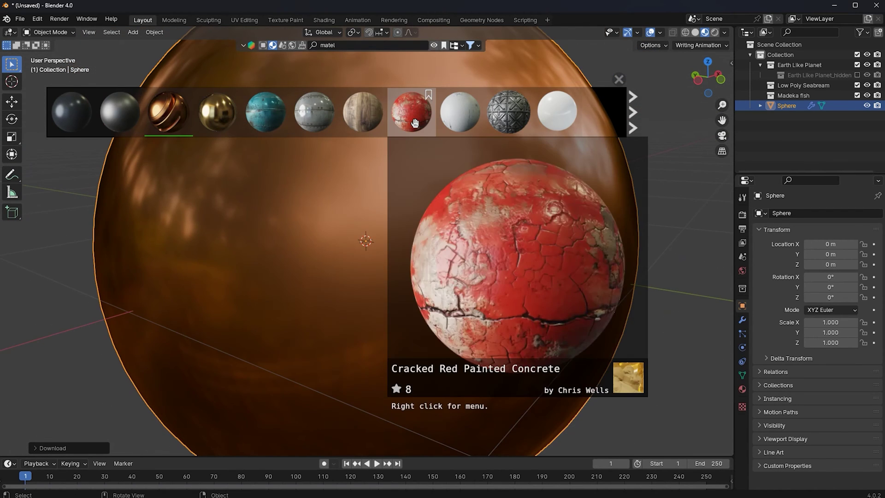
scroll(239, 306, down, 4)
Correct the material search to "metal" and browse through the results
click(320, 48)
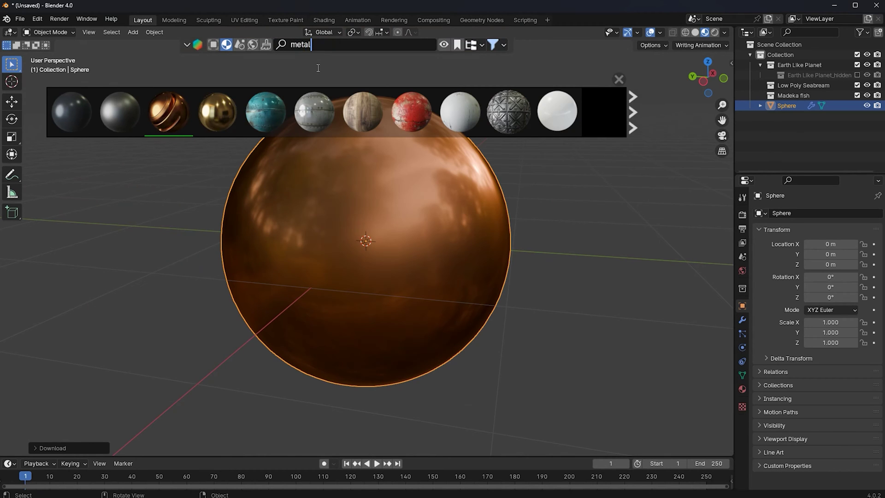
key(Return)
mouse_move(215, 114)
scroll(266, 119, down, 4)
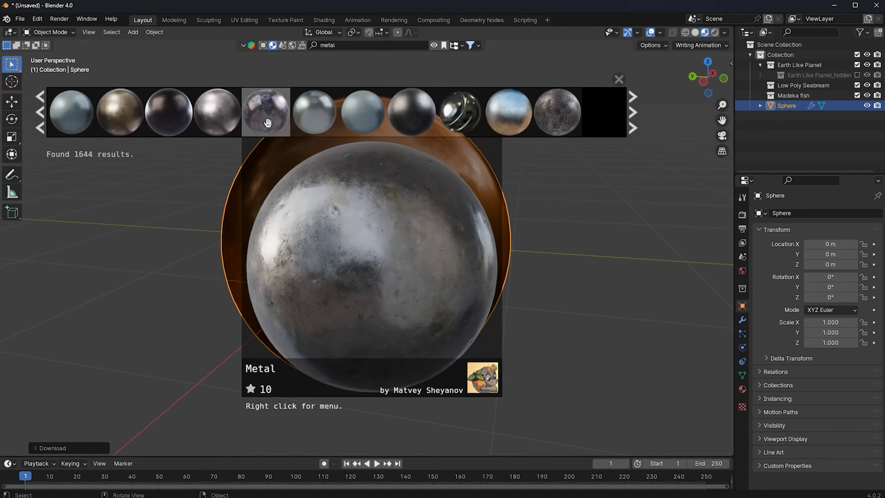
Apply one of the found metal materials to the sphere to check its look, and delete the sphere
drag(168, 113, 462, 224)
scroll(462, 224, up, 1)
middle_drag(462, 224, 385, 220)
key(x)
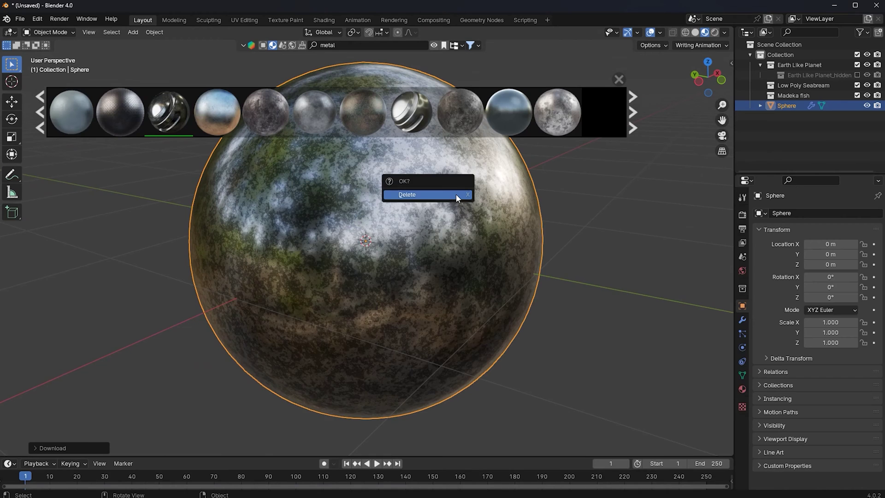
click(455, 193)
Switch the asset search to scenes and enable the Free first filter
click(283, 46)
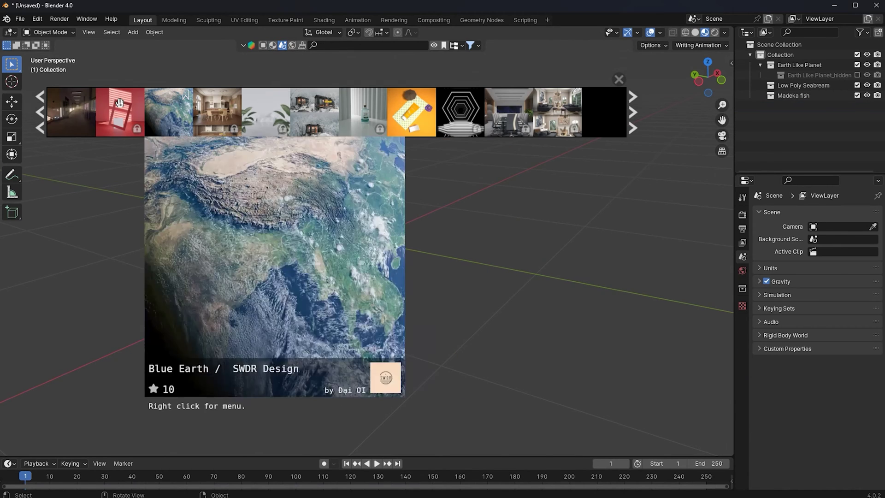
click(470, 45)
click(426, 83)
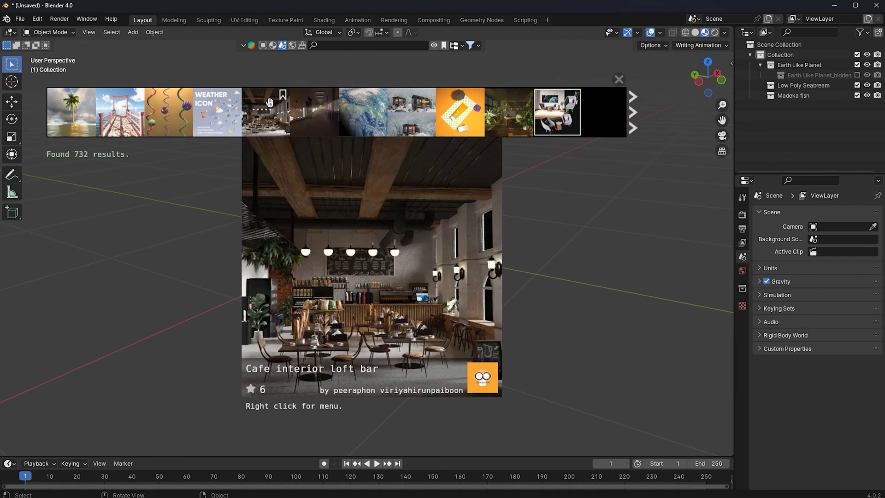
Download the Weather 3D Icons | Collection scene with the Append method, switching to it after download
mouse_move(202, 118)
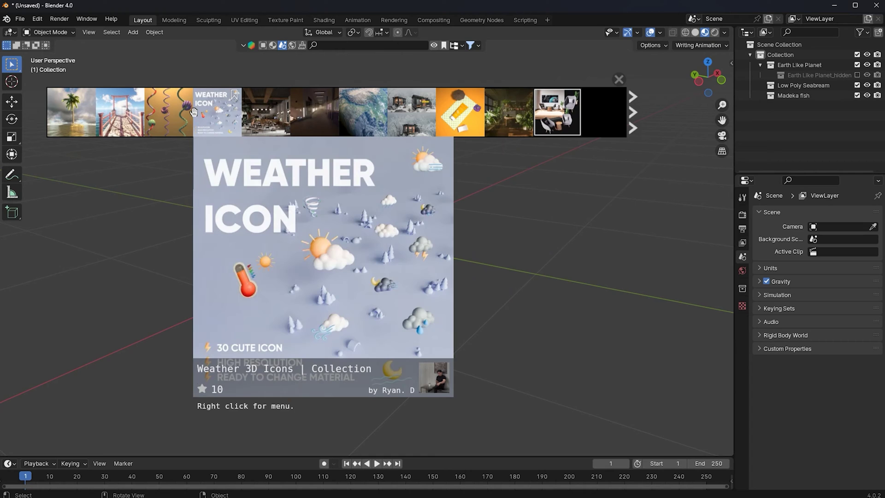
click(203, 114)
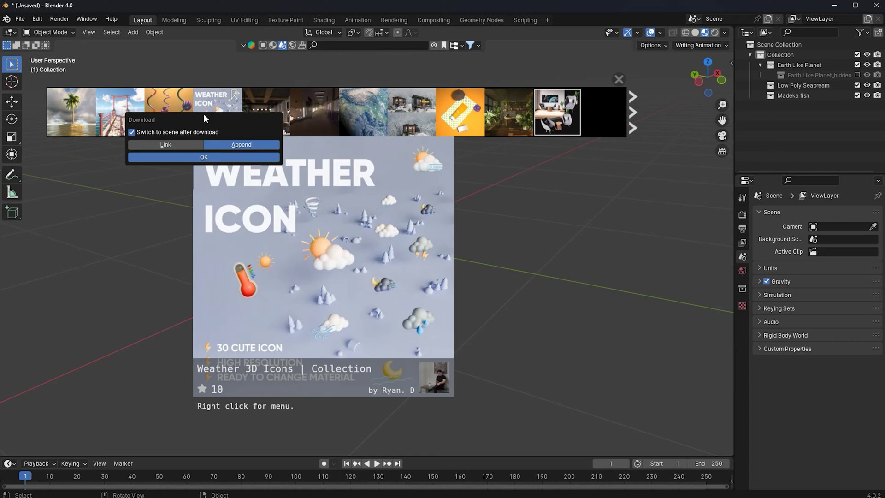
click(167, 146)
click(248, 144)
click(223, 156)
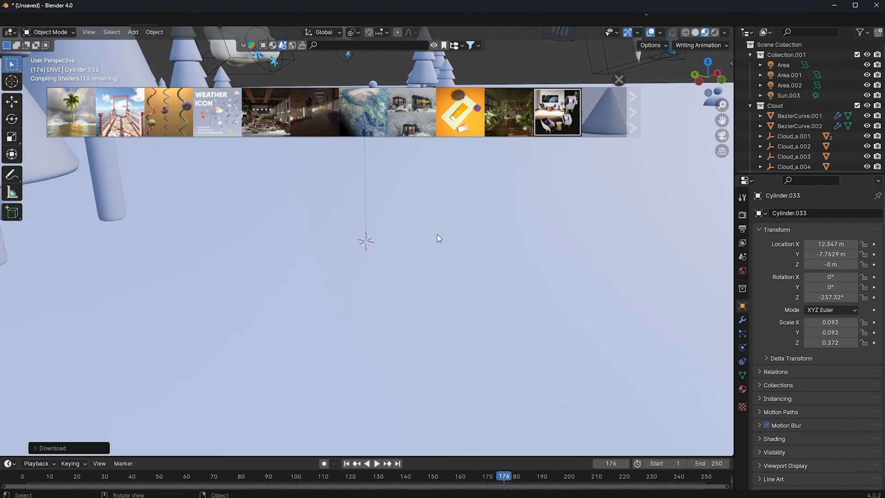
Examine the downloaded weather icon scene from several angles and distances
scroll(425, 209, down, 8)
middle_drag(425, 210, 364, 226)
scroll(366, 221, down, 4)
scroll(396, 210, up, 5)
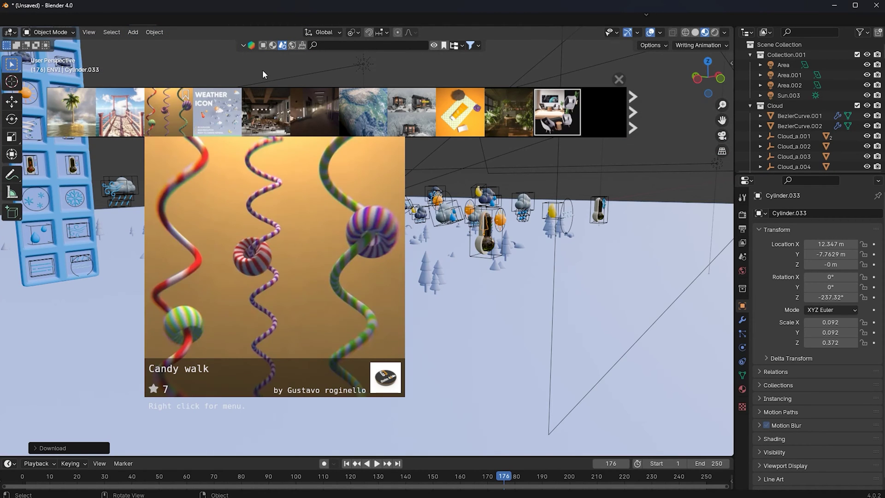
mouse_move(265, 105)
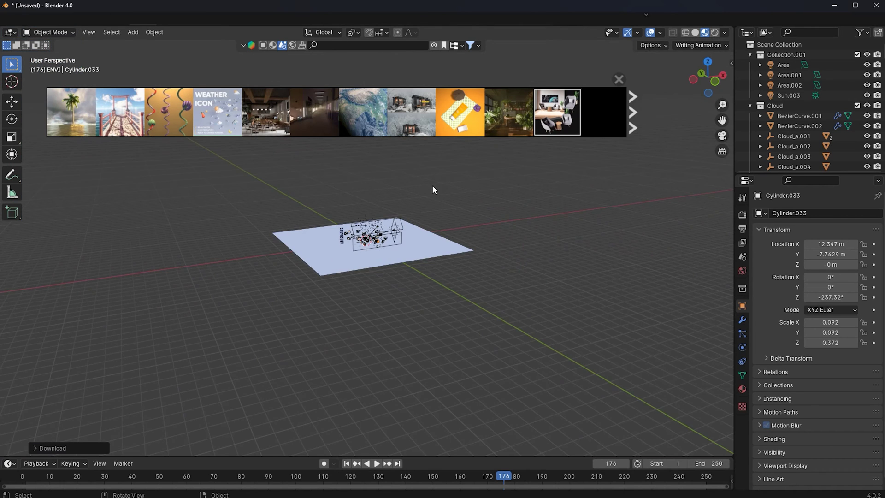
scroll(432, 184, up, 4)
scroll(403, 175, up, 3)
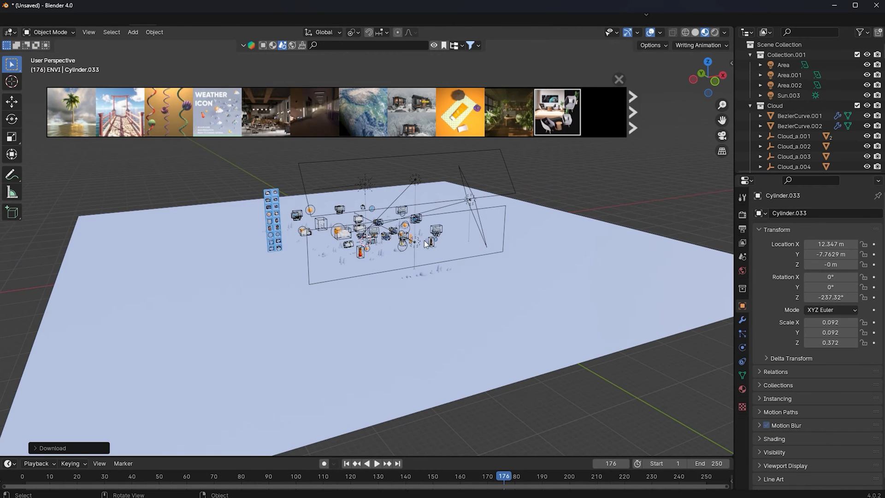
click(475, 43)
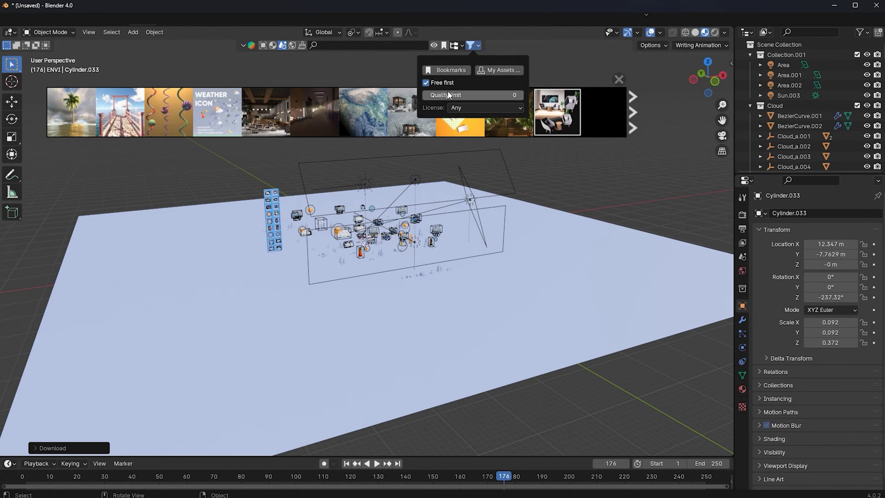
scroll(359, 199, down, 3)
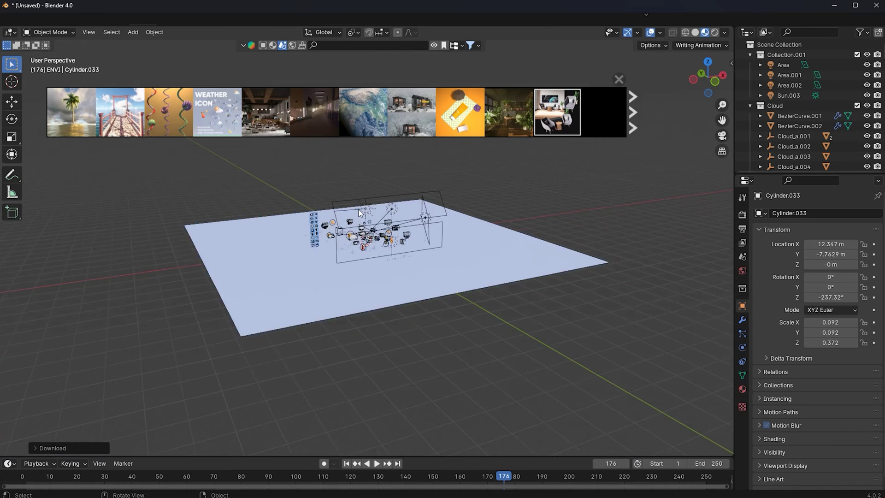
scroll(360, 200, up, 5)
scroll(360, 200, up, 7)
Play the weather scene's animation briefly from the first frame, stop it and inspect the icons from other angles
click(376, 465)
click(370, 465)
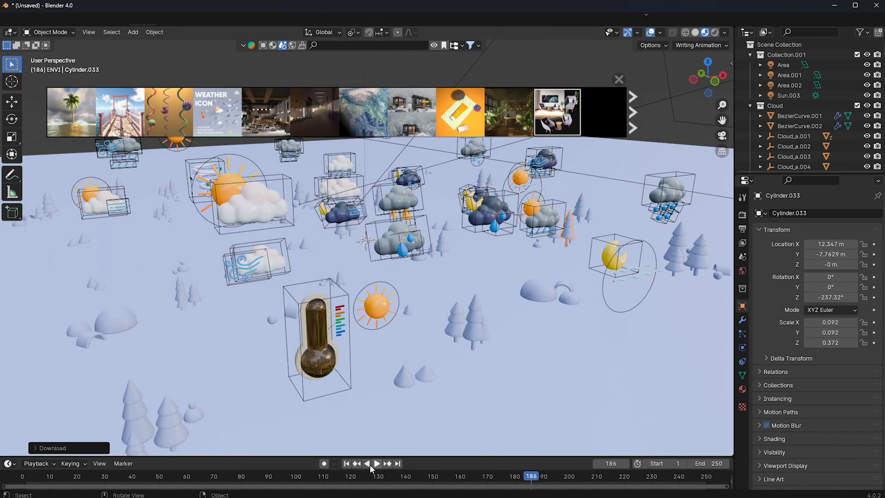
click(347, 463)
key(space)
key(space)
scroll(375, 335, up, 3)
scroll(374, 336, down, 5)
middle_drag(374, 337, 338, 317)
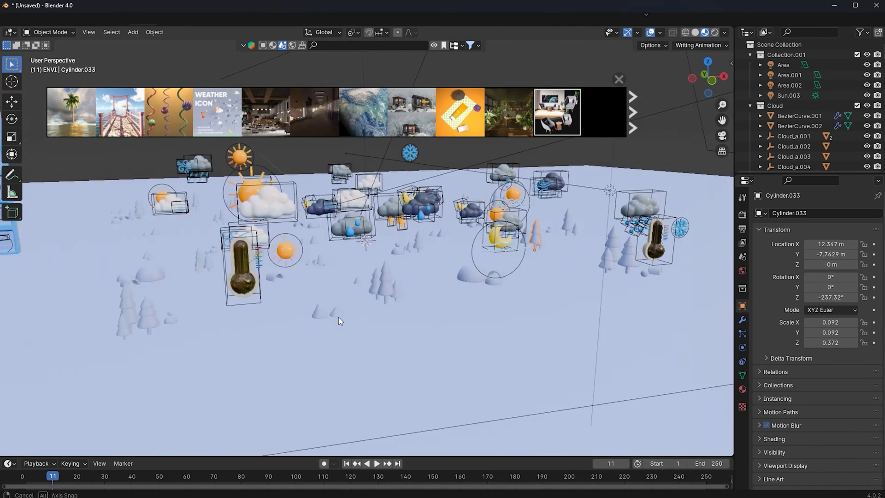
scroll(339, 276, down, 4)
middle_drag(338, 267, 297, 55)
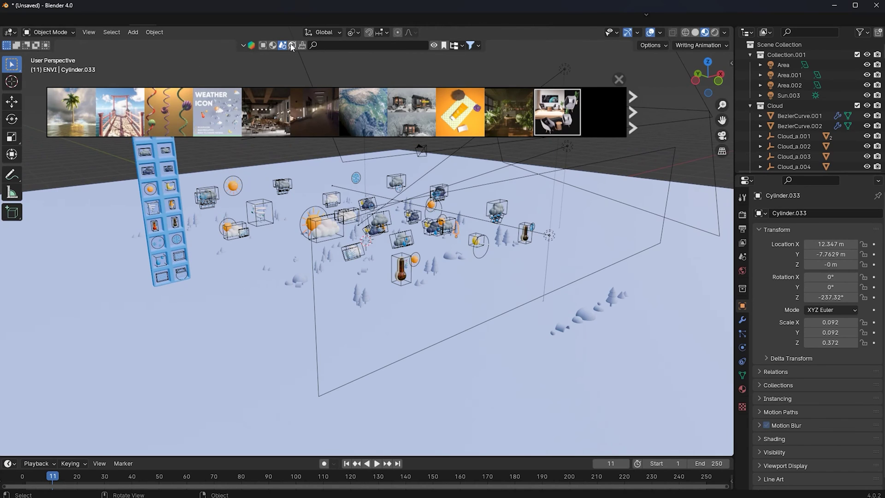
Switch the asset search to HDRs and download the Mountain HongKong HDR at 512 resolution
click(292, 46)
mouse_move(278, 105)
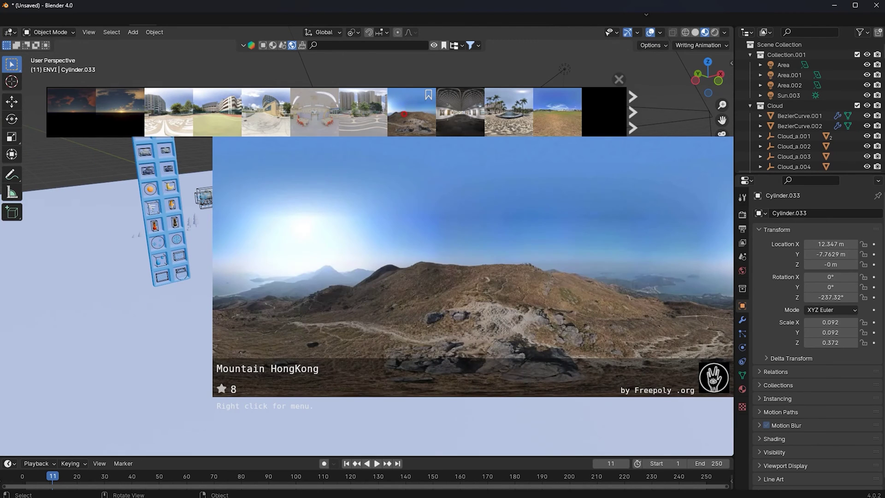
click(408, 111)
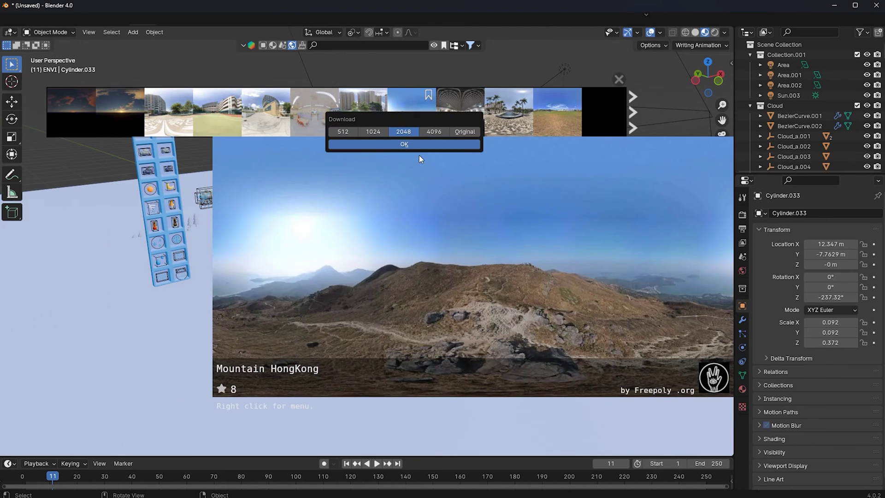
click(348, 132)
click(366, 143)
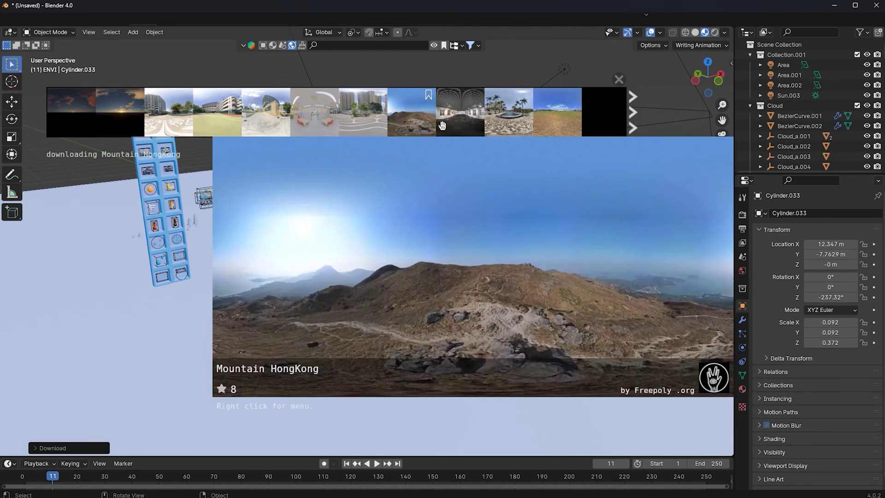
Hide the asset results and view the weather icon scene in rendered shading
scroll(455, 274, down, 5)
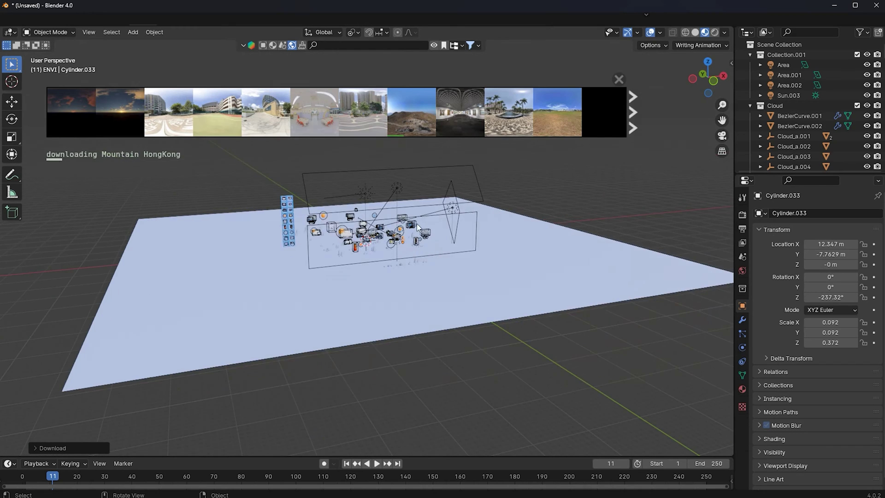
click(434, 45)
scroll(507, 222, down, 5)
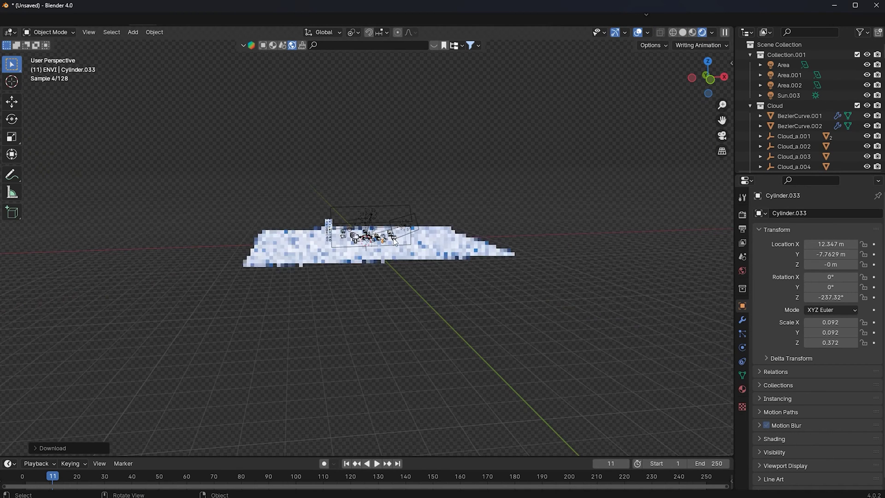
scroll(393, 241, up, 5)
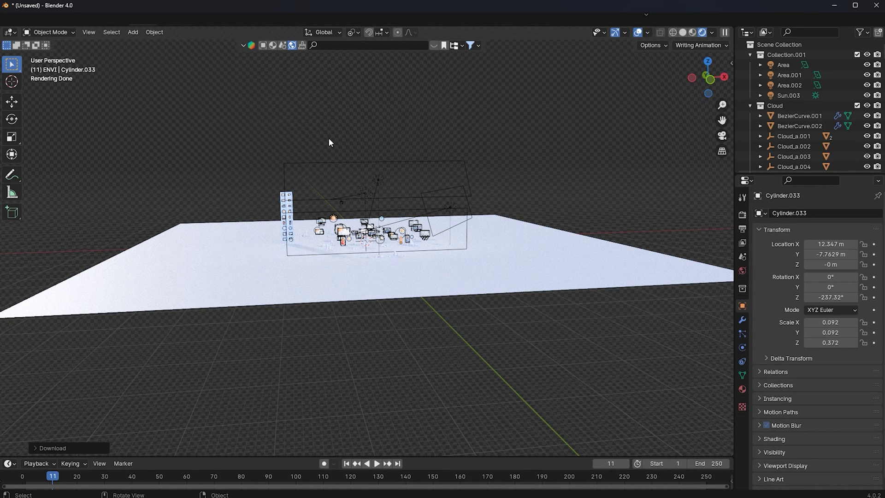
middle_drag(326, 152, 433, 238)
scroll(433, 239, up, 2)
Set the Cycles render device to GPU Compute
click(743, 388)
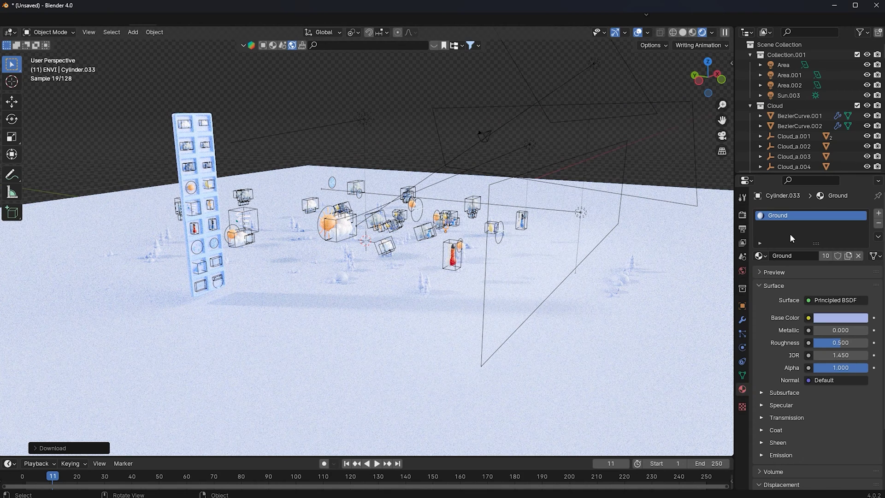
click(742, 215)
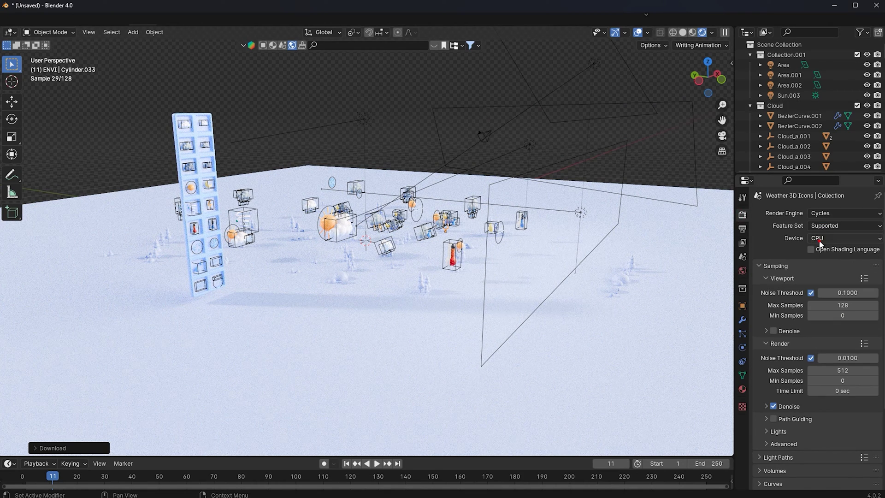
click(820, 239)
click(820, 259)
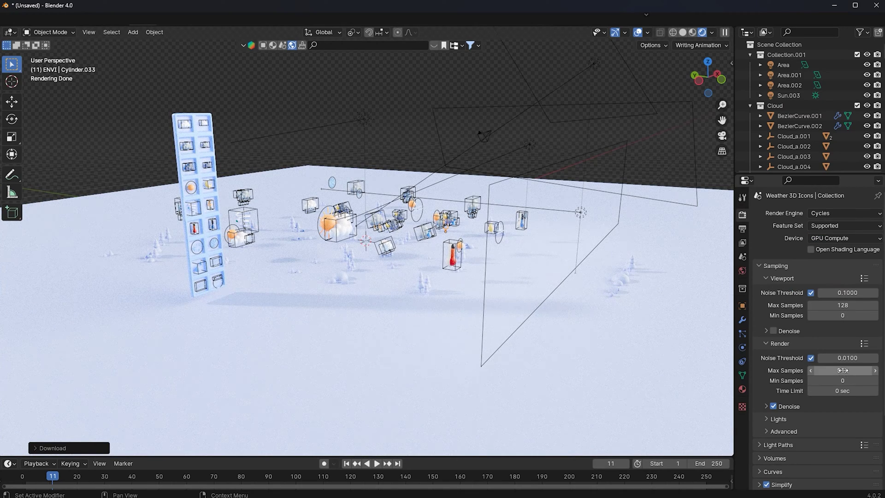
Examine the render, output and world settings of the scene, including the Mountain HongKong background, and inspect the viewport
scroll(433, 191, down, 4)
scroll(524, 260, up, 4)
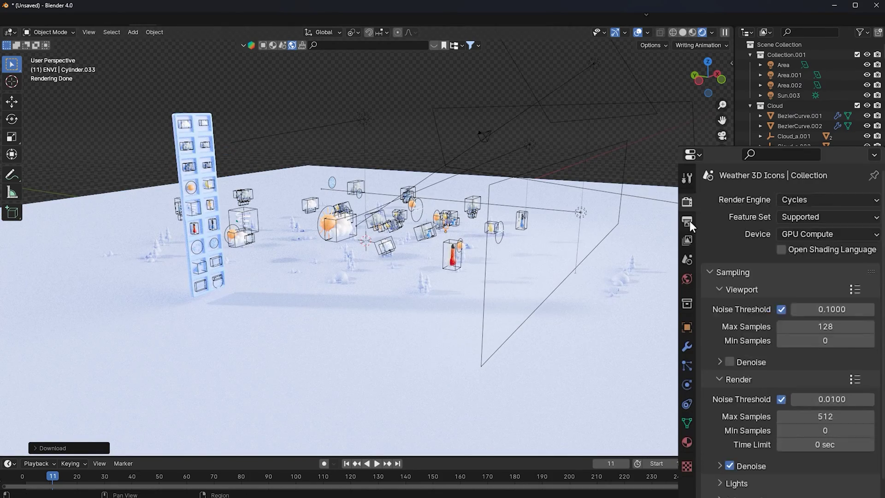
click(689, 221)
scroll(783, 277, down, 5)
scroll(783, 277, up, 5)
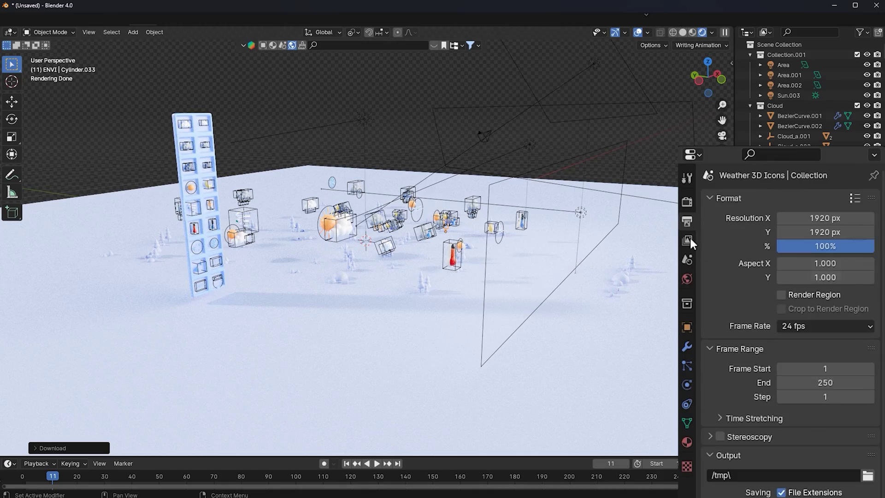
click(690, 277)
scroll(740, 287, down, 3)
scroll(748, 281, up, 3)
scroll(601, 223, up, 5)
middle_drag(565, 224, 538, 229)
scroll(538, 236, down, 5)
scroll(314, 212, down, 5)
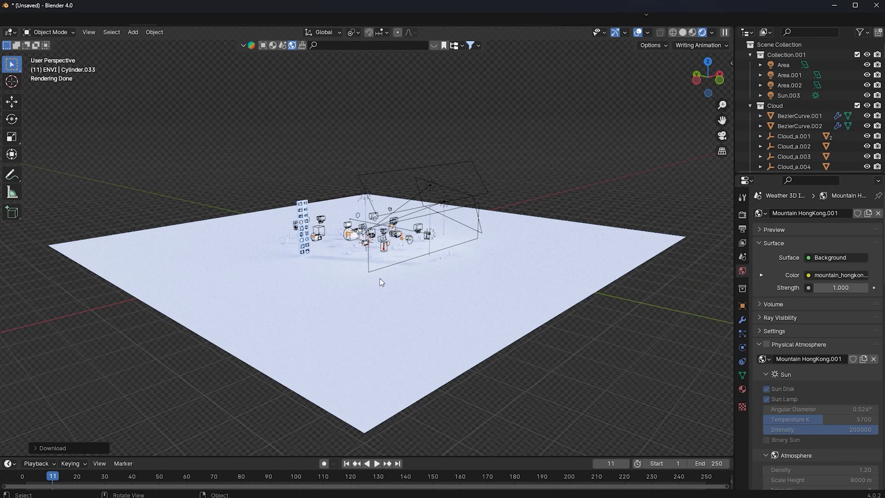
Return the viewport to solid shading and delete all objects and collections from the weather scene
click(741, 216)
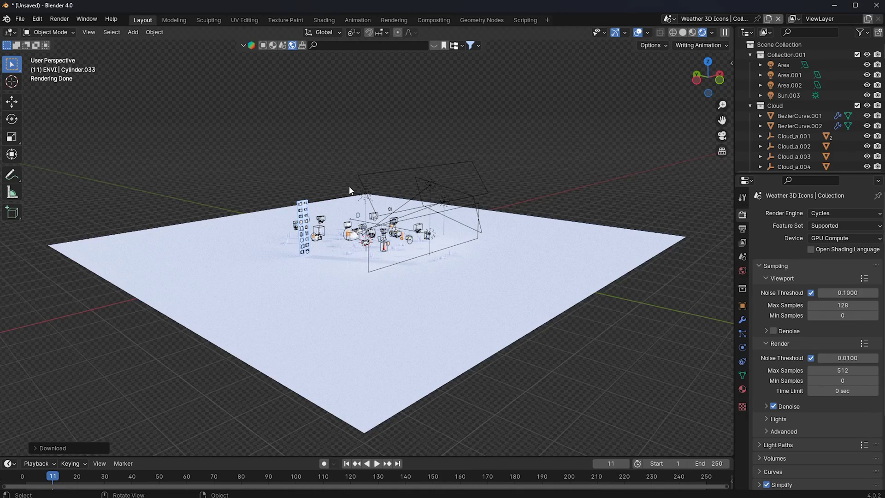
scroll(463, 210, up, 4)
middle_drag(463, 210, 426, 214)
click(682, 32)
scroll(533, 110, down, 5)
key(a)
key(Delete)
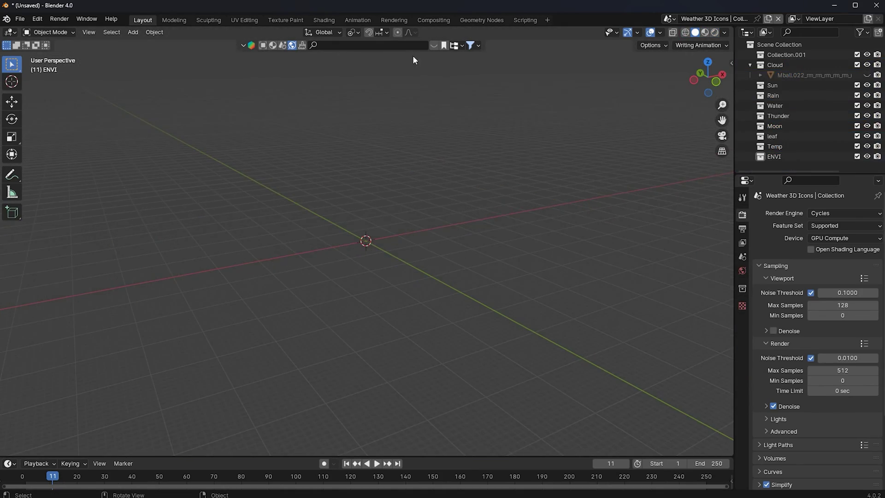
key(a)
key(Delete)
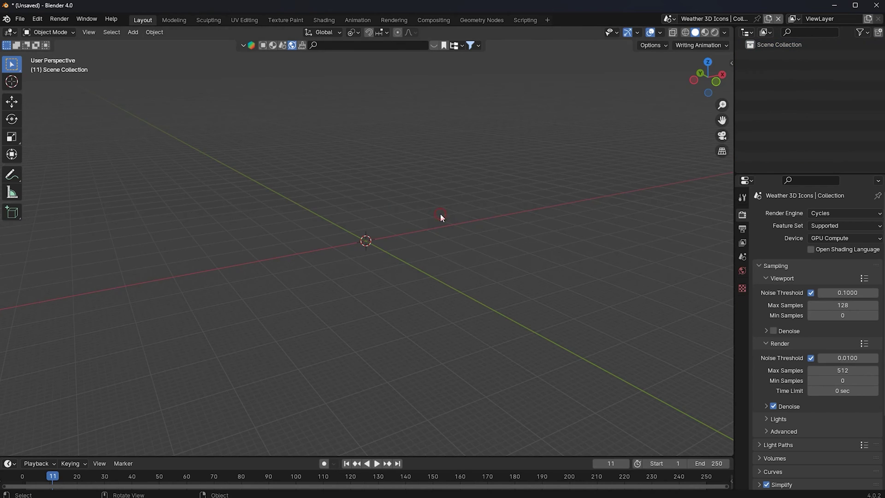
Add a mesh plane at the origin and scale it by a factor of 2
scroll(392, 115, up, 3)
middle_drag(386, 139, 373, 140)
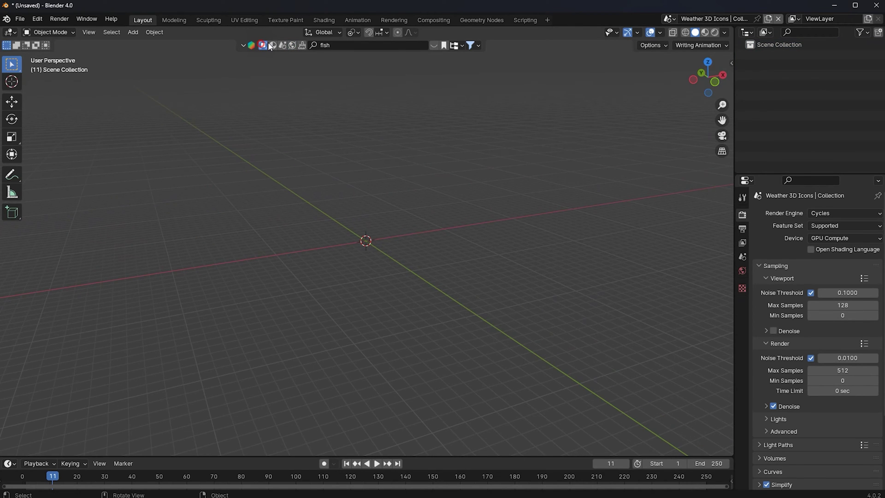
key(shift+a)
mouse_move(372, 198)
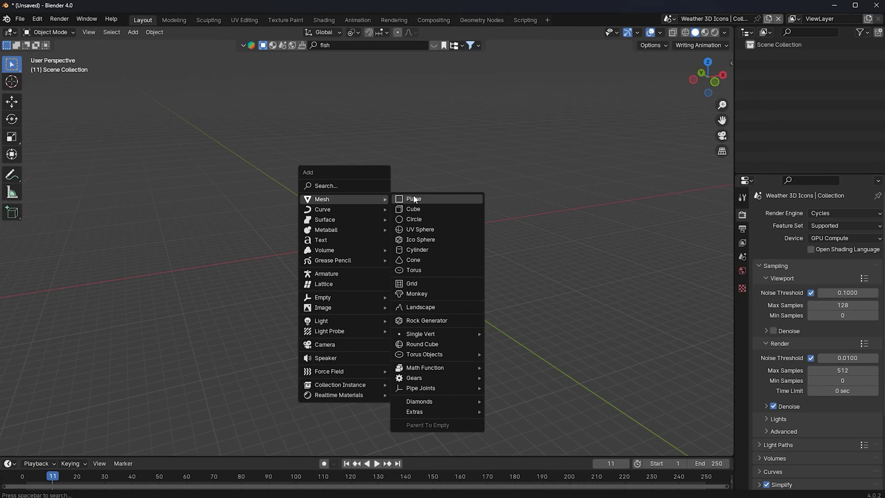
click(427, 200)
text(s)
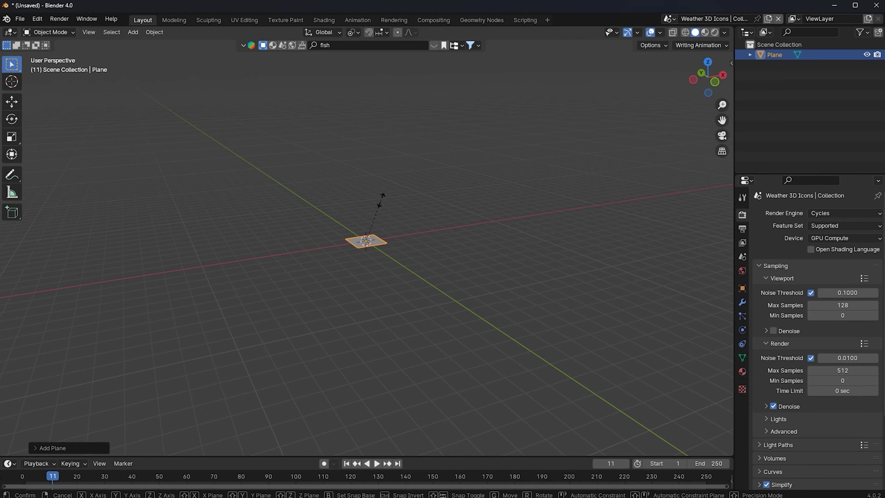
text(2)
click(388, 201)
scroll(411, 200, up, 10)
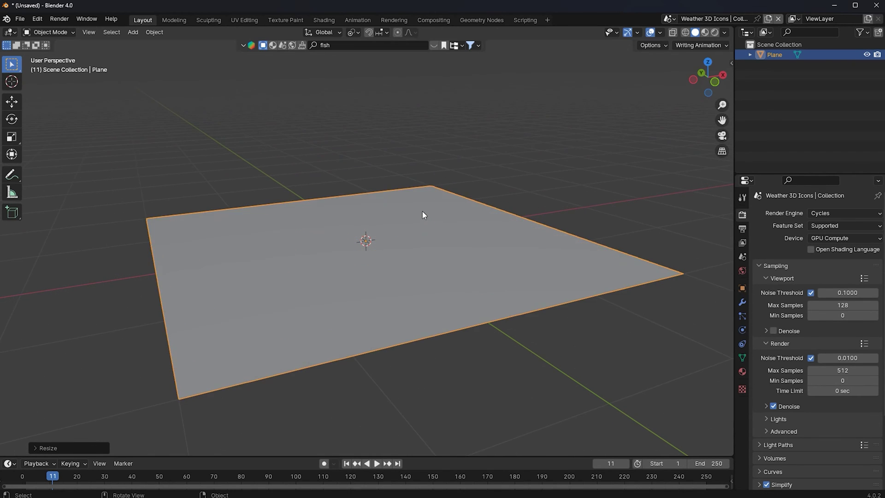
key(Tab)
key(Tab)
key(Tab)
key(Tab)
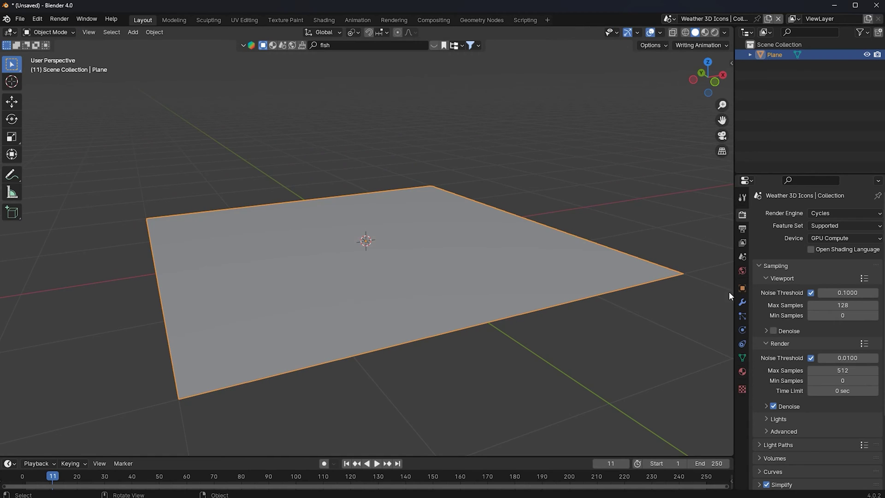
Add a Solidify modifier to the plane with a thickness of -0.06 m
click(741, 302)
click(780, 204)
click(781, 204)
text(s)
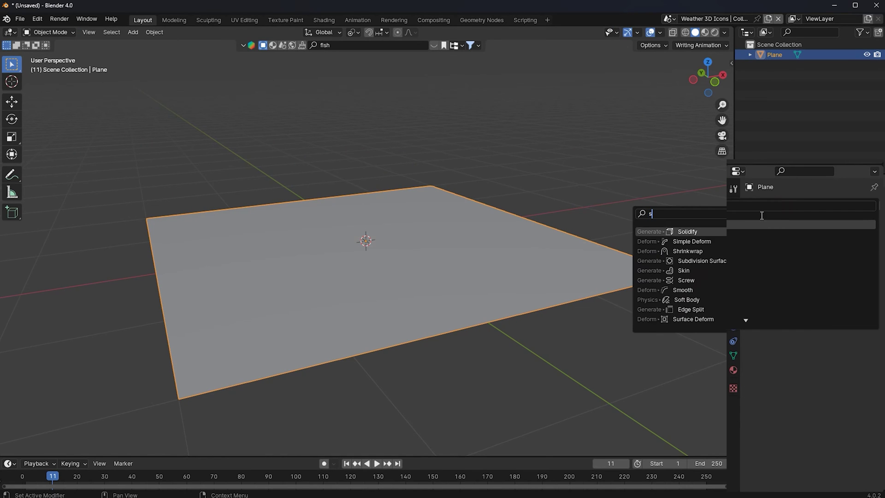
click(722, 233)
mouse_move(845, 249)
mouse_down()
mouse_move(875, 249)
mouse_move(837, 249)
mouse_up()
Add a Subdivision Surface modifier to the plane
click(816, 205)
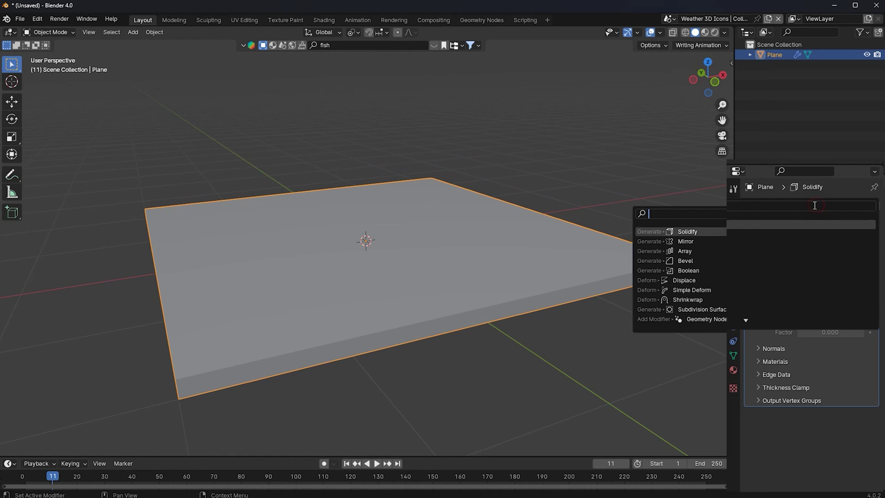
text(s)
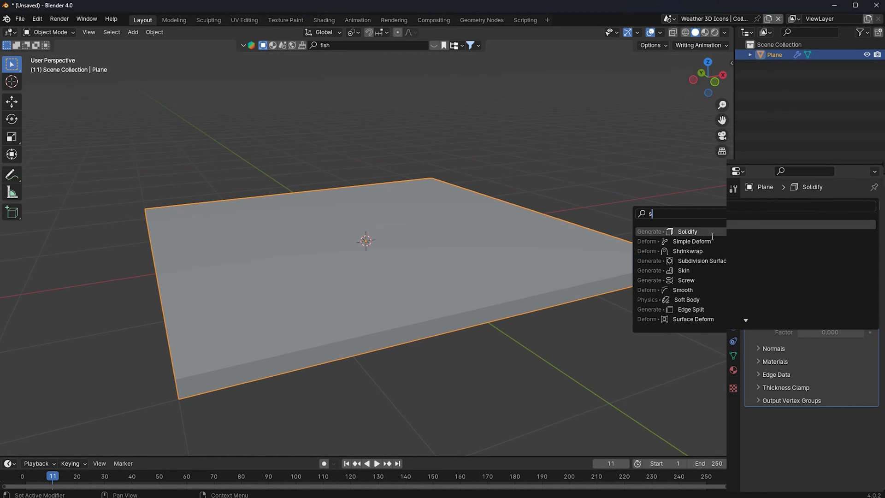
text(u)
click(711, 242)
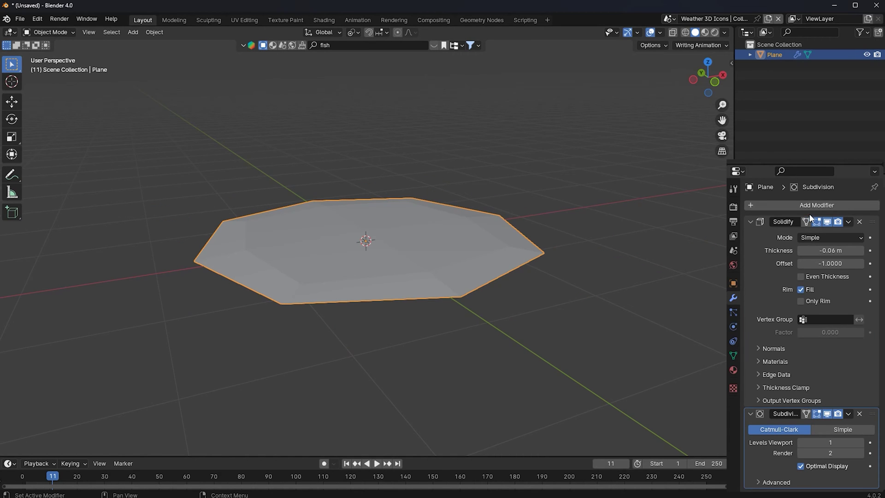
Add a Bevel modifier to the plane and place it between the Solidify and Subdivision modifiers
click(794, 209)
text(bev)
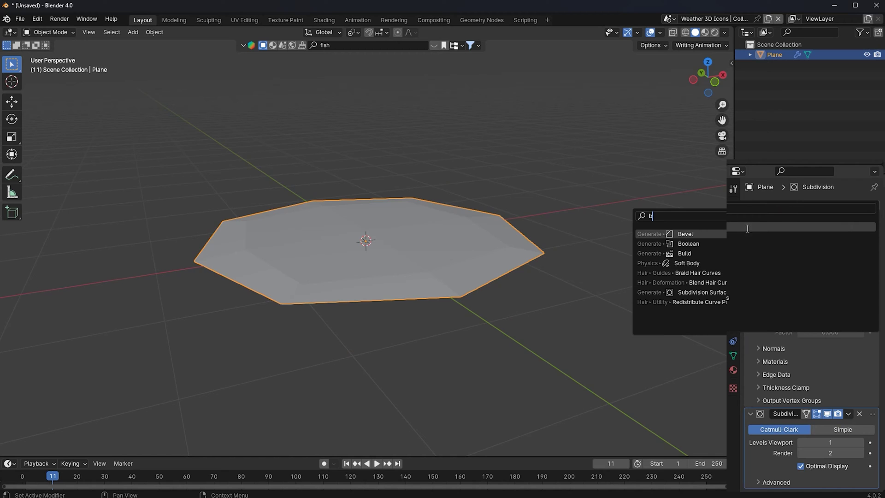
key(Return)
drag(872, 331, 870, 433)
Set the bevel amount to 0.01 m with 3 segments and shade the slab smooth
scroll(803, 319, up, 3)
scroll(515, 217, up, 6)
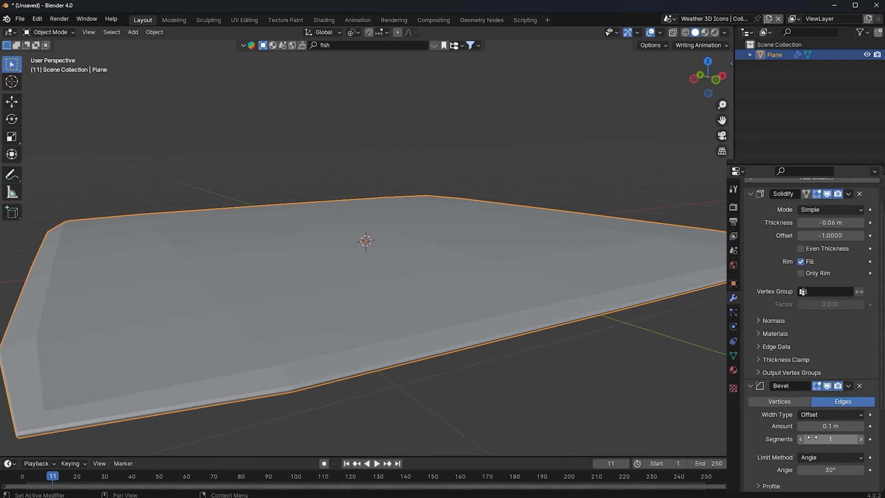
mouse_move(829, 425)
mouse_down()
mouse_move(847, 426)
mouse_move(820, 425)
mouse_up()
click(861, 425)
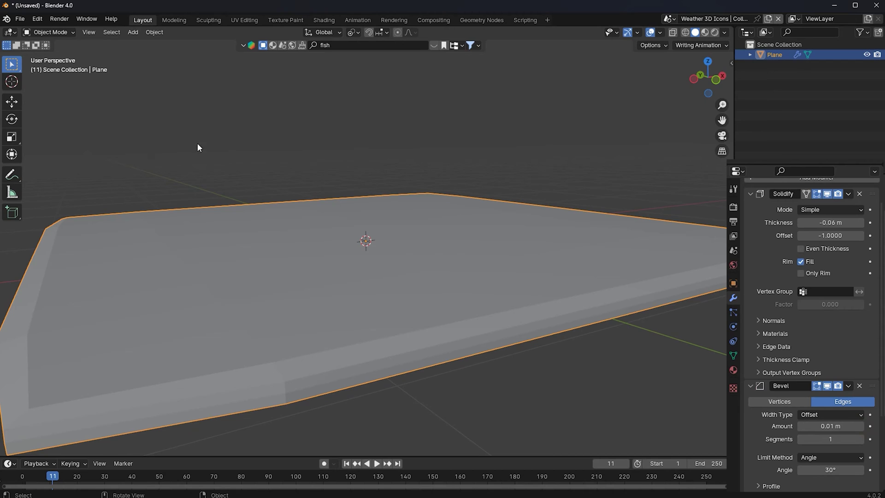
click(860, 439)
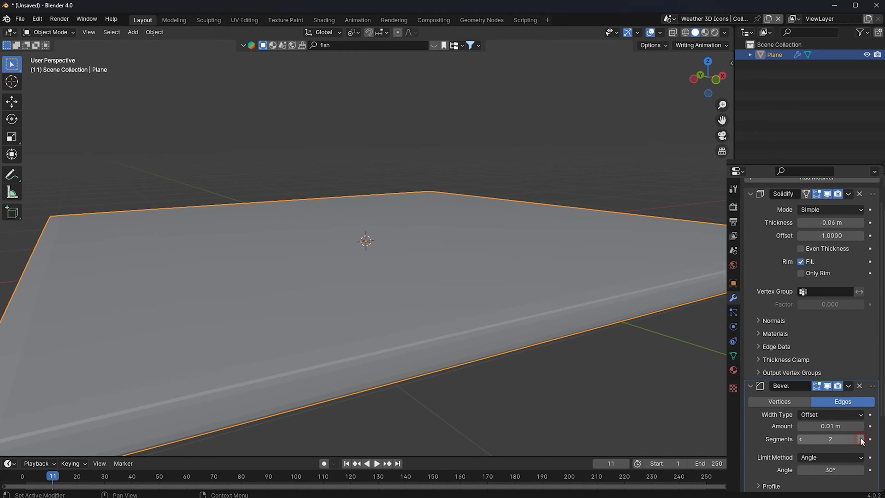
click(861, 439)
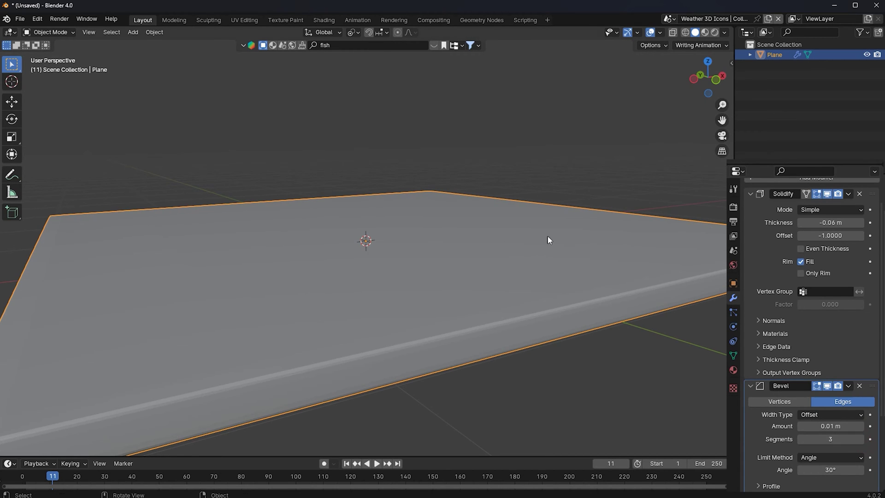
right_click(502, 202)
click(483, 193)
Thicken the slab through its Solidify modifier and apply its object transform
scroll(478, 191, down, 3)
scroll(478, 190, up, 2)
drag(838, 223, 815, 223)
scroll(618, 232, down, 3)
middle_drag(618, 232, 576, 254)
key(ctrl+a)
click(579, 263)
Set the Solidify thickness to -0.22 m and apply the modifier to the slab
scroll(579, 264, up, 3)
mouse_move(842, 222)
mouse_down()
mouse_move(811, 223)
mouse_move(825, 222)
mouse_up()
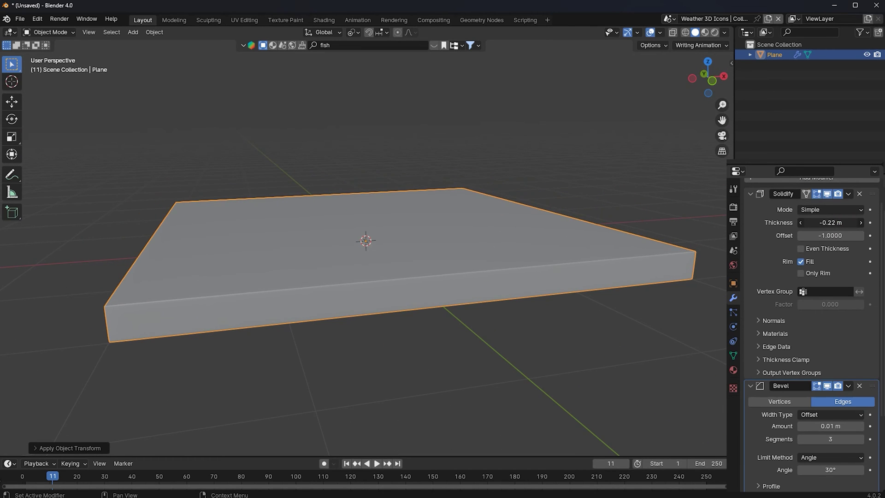
middle_drag(692, 199, 489, 170)
key(ctrl+a)
Duplicate two adjacent side faces of the slab in place and separate them into a new object
key(Tab)
click(453, 266)
scroll(491, 221, down, 1)
middle_drag(492, 221, 510, 233)
shift+click(392, 269)
key(e)
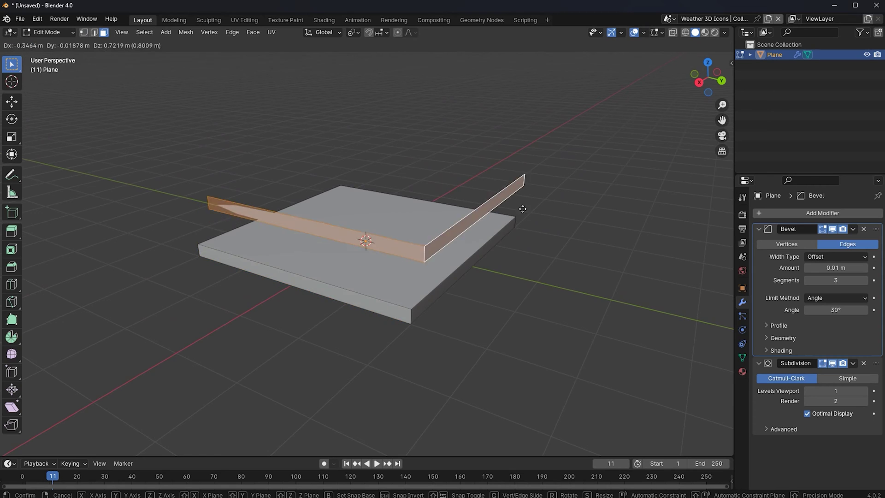
key(Escape)
key(p)
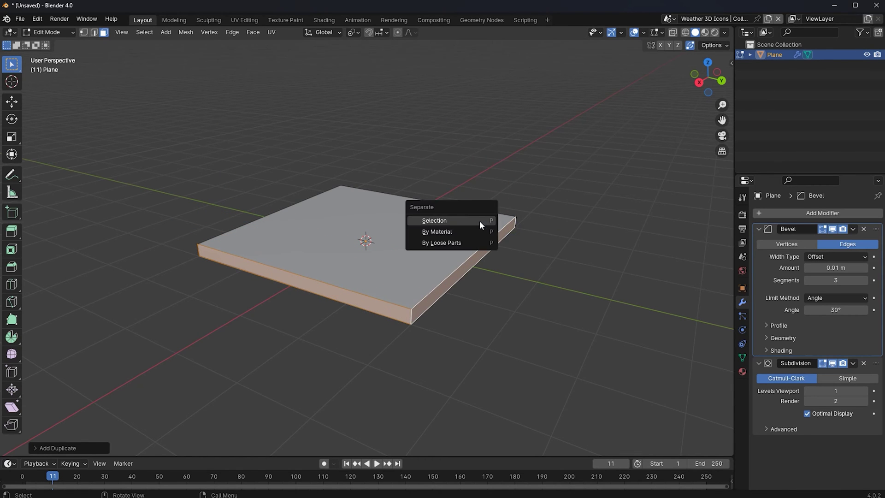
click(479, 221)
Raise the top edges of the separated side faces along global Z to form two adjoining walls
key(Tab)
click(430, 264)
middle_drag(429, 264, 507, 251)
key(Tab)
scroll(507, 251, up, 3)
click(537, 303)
scroll(537, 304, down, 2)
middle_drag(465, 276, 341, 249)
shift+click(403, 260)
scroll(440, 243, down, 1)
middle_drag(441, 242, 629, 226)
key(e)
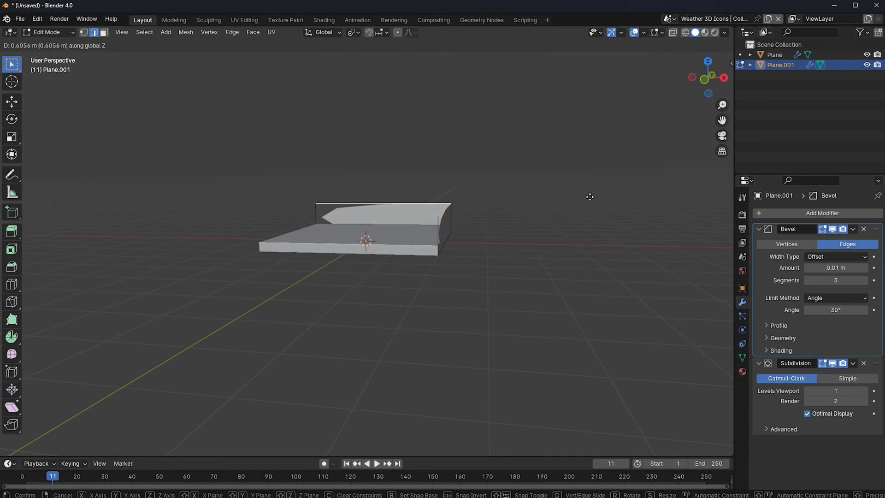
click(596, 141)
middle_drag(595, 141, 561, 175)
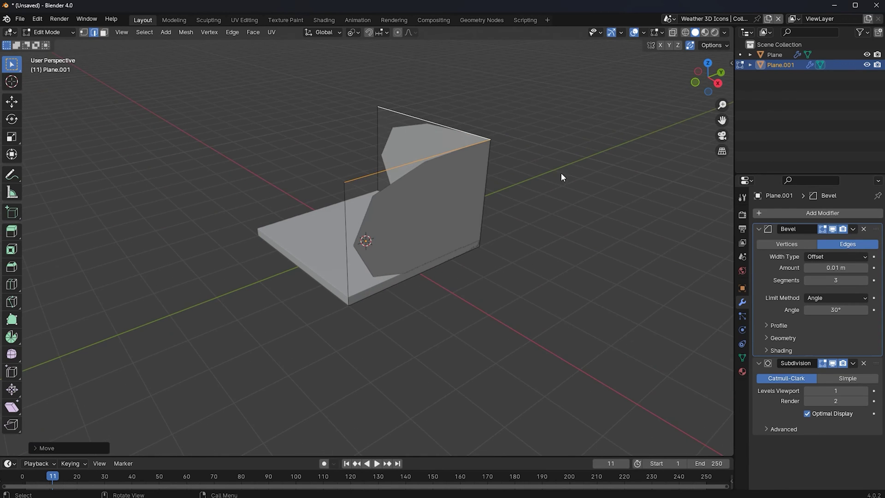
Add a Solidify modifier to the walls, place it first in the modifier stack, and set its thickness to -0.22 m
key(Tab)
click(829, 214)
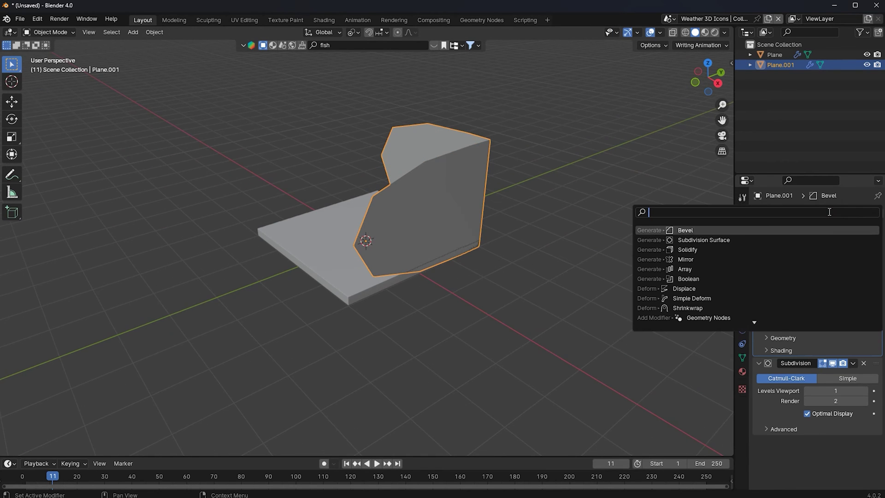
text(s)
key(Down)
key(Return)
drag(867, 348, 856, 164)
scroll(461, 225, up, 2)
middle_drag(371, 224, 791, 236)
drag(842, 247, 811, 247)
Try Bevel amounts of 0 m and 0.02 m on the walls, and return the amount to 0.01 m
scroll(613, 186, down, 2)
middle_drag(676, 196, 680, 183)
scroll(514, 168, up, 2)
right_click(858, 414)
key(Escape)
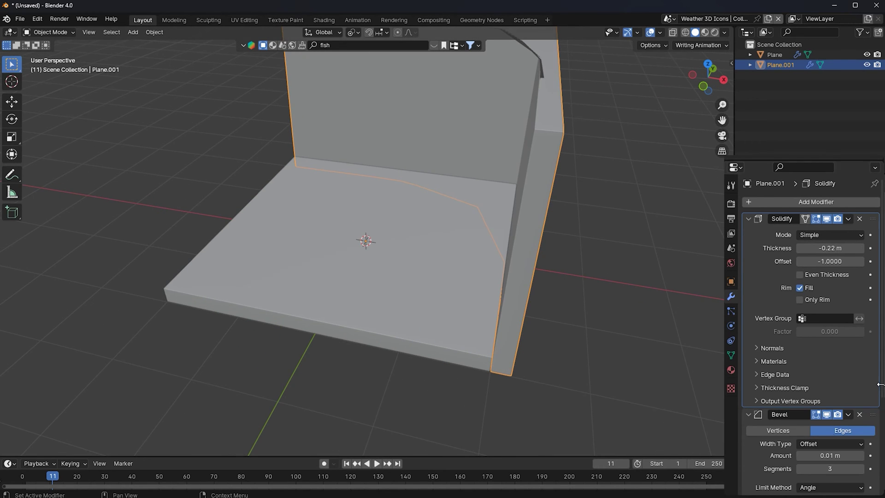
drag(835, 455, 823, 455)
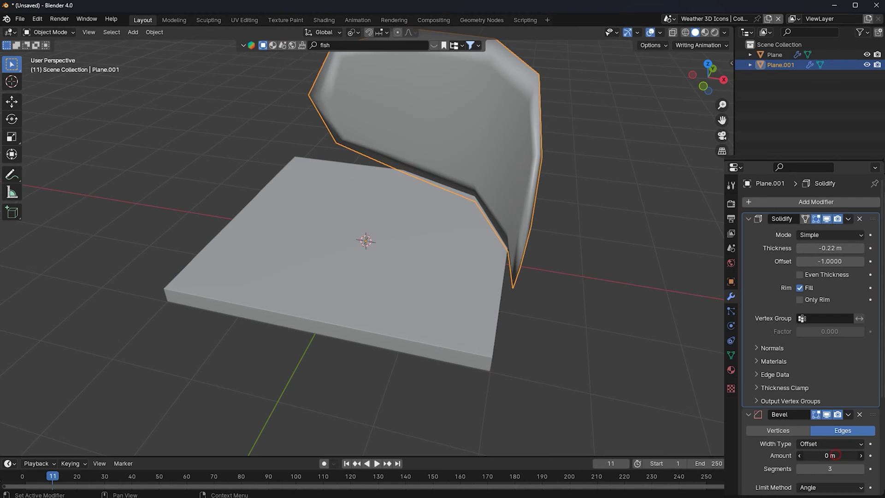
click(860, 456)
click(861, 456)
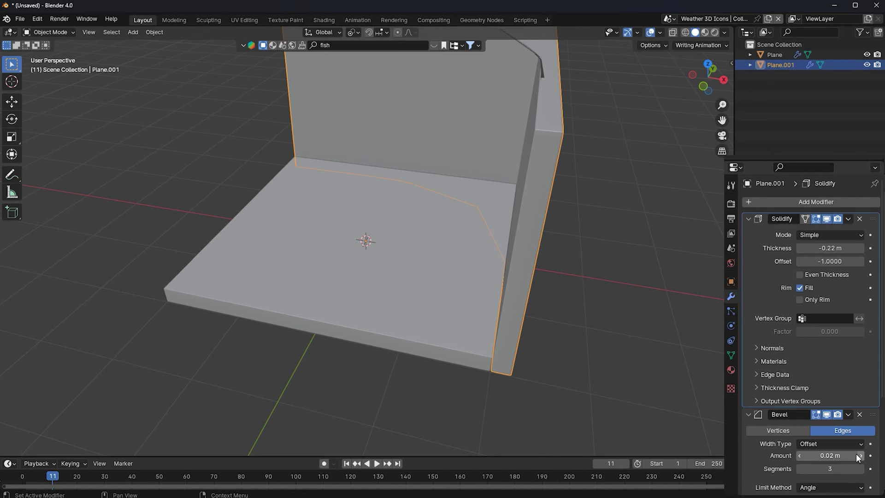
click(801, 455)
Remove the Subdivision modifier from the walls
scroll(827, 436, down, 6)
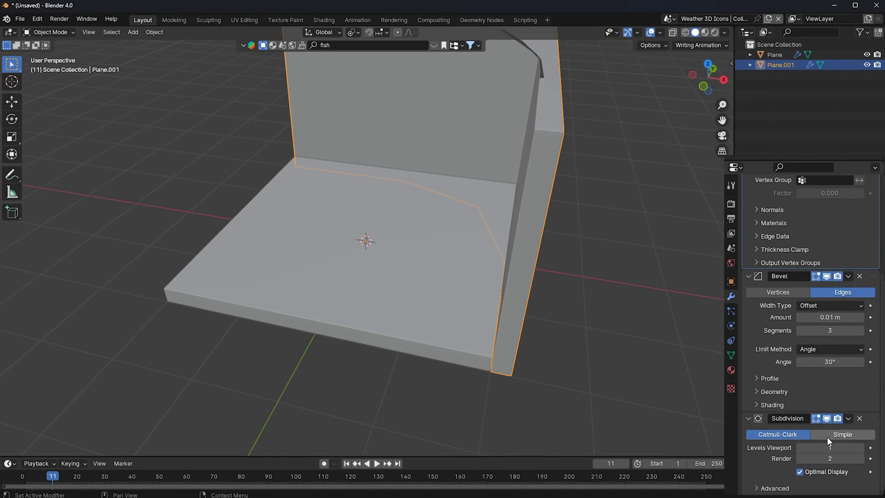
click(859, 418)
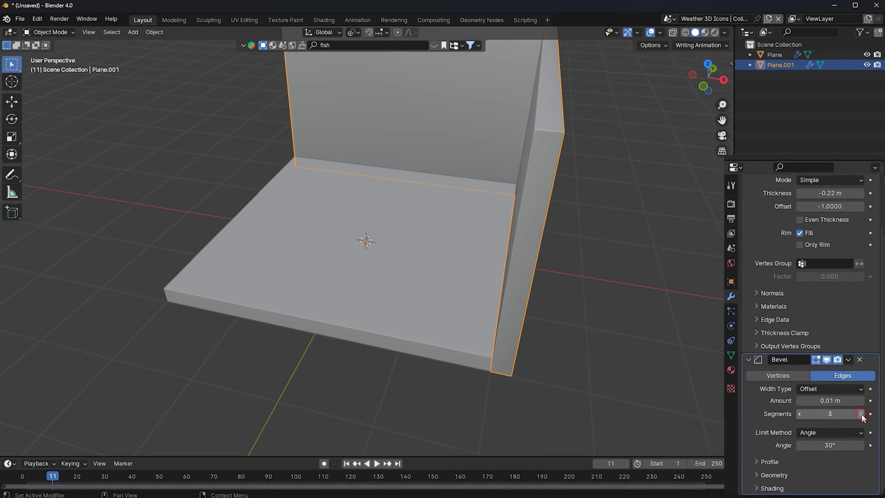
middle_drag(562, 279, 402, 163)
Raise the top edges of the thickened walls along global Z to make the room taller, and deselect the walls in Object Mode
key(Tab)
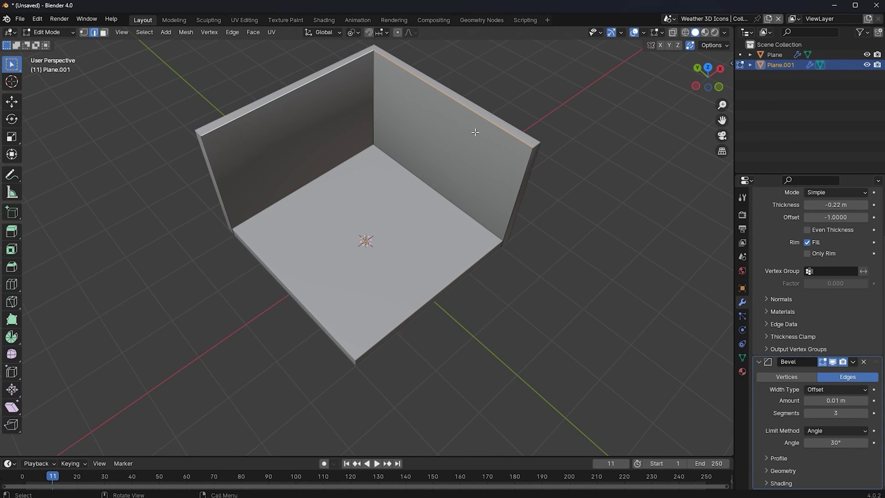
key(g)
key(z)
click(450, 92)
scroll(507, 178, down, 3)
key(Tab)
middle_drag(520, 208, 548, 162)
drag(573, 196, 641, 290)
scroll(411, 173, up, 3)
middle_drag(411, 173, 381, 257)
scroll(416, 176, up, 3)
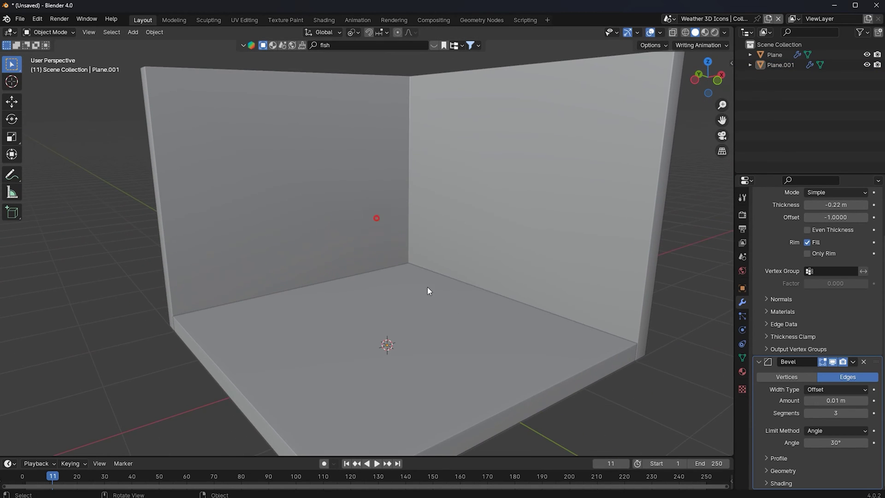
key(a)
scroll(439, 318, down, 2)
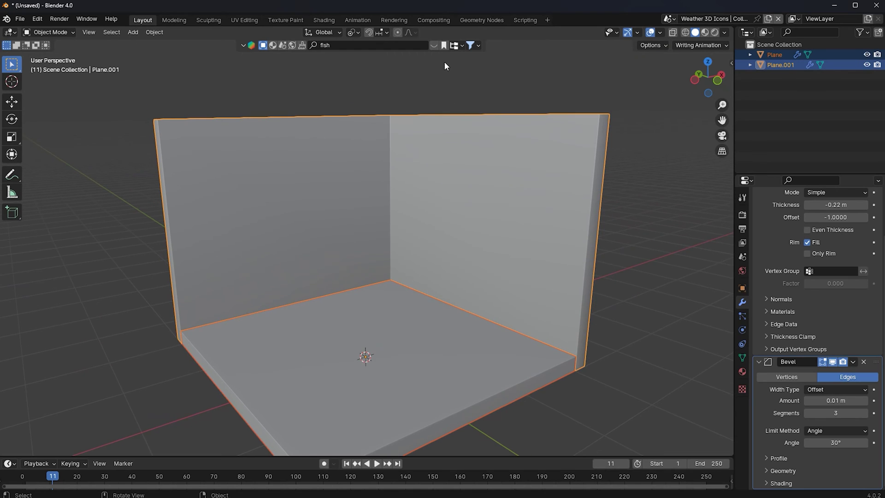
key(alt+a)
scroll(372, 105, down, 2)
scroll(372, 105, up, 4)
Search the BlenderKit models for sofa and turn off the Animated search filter
click(372, 46)
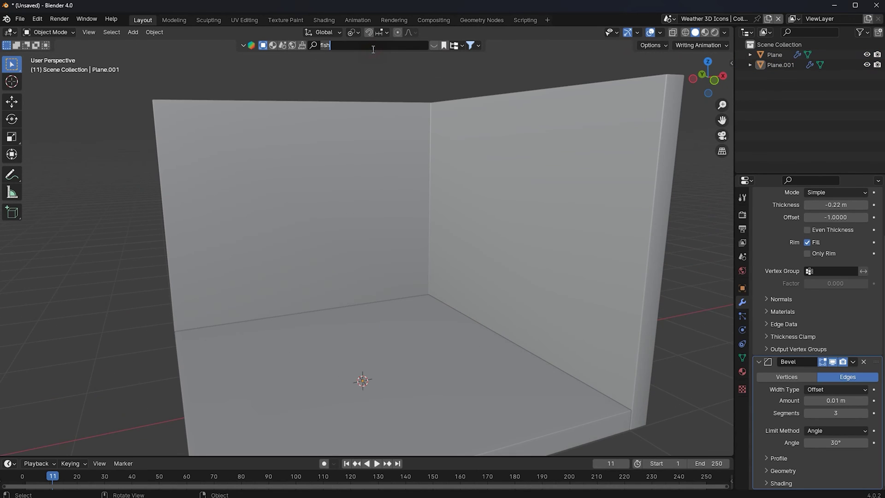
text(sofa)
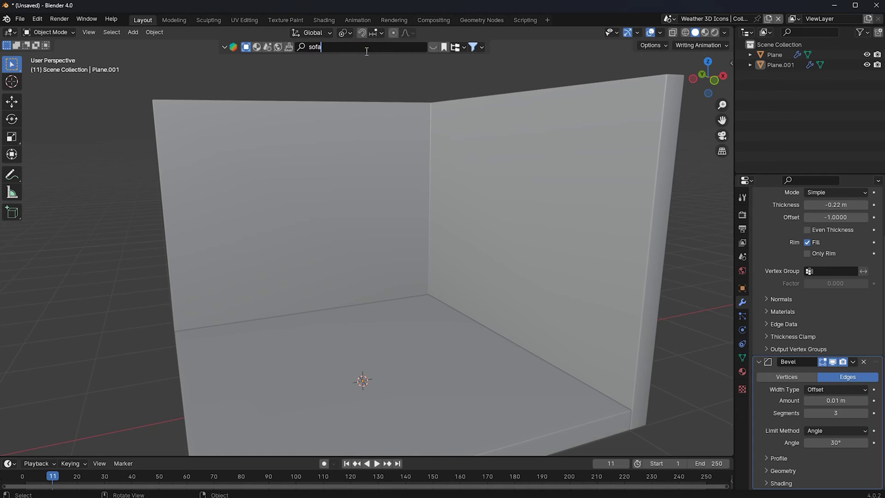
key(Return)
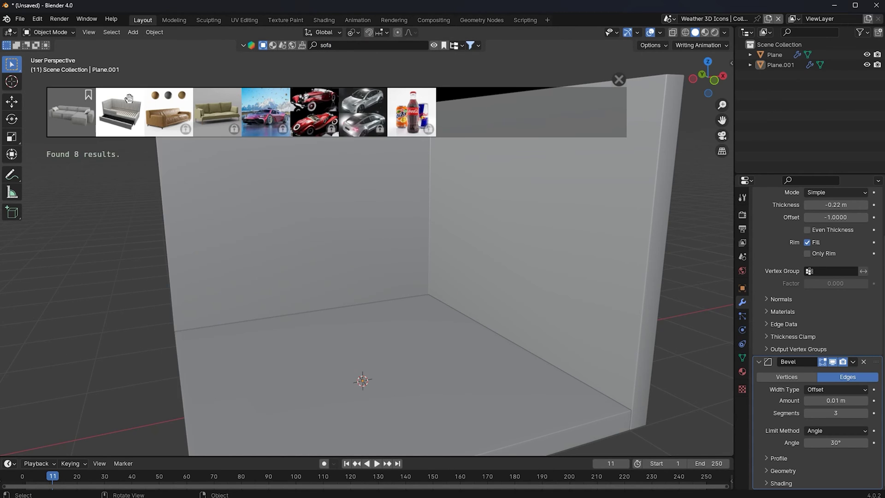
click(471, 46)
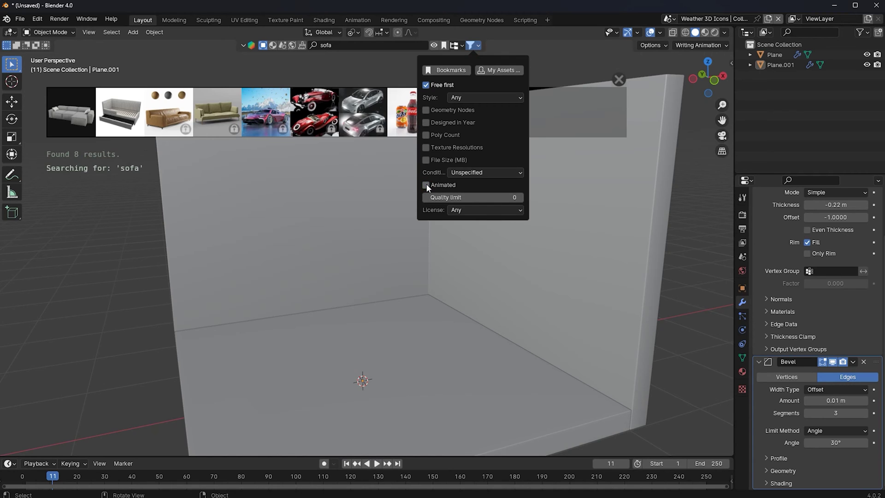
Browse the sofa models and place the blue Sofa Salvador on the room's floor
mouse_move(77, 116)
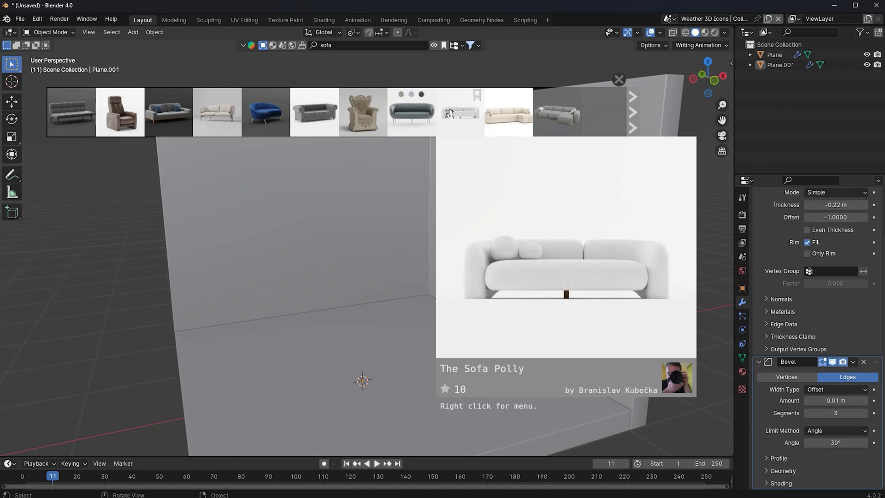
scroll(427, 115, down, 4)
scroll(364, 115, down, 6)
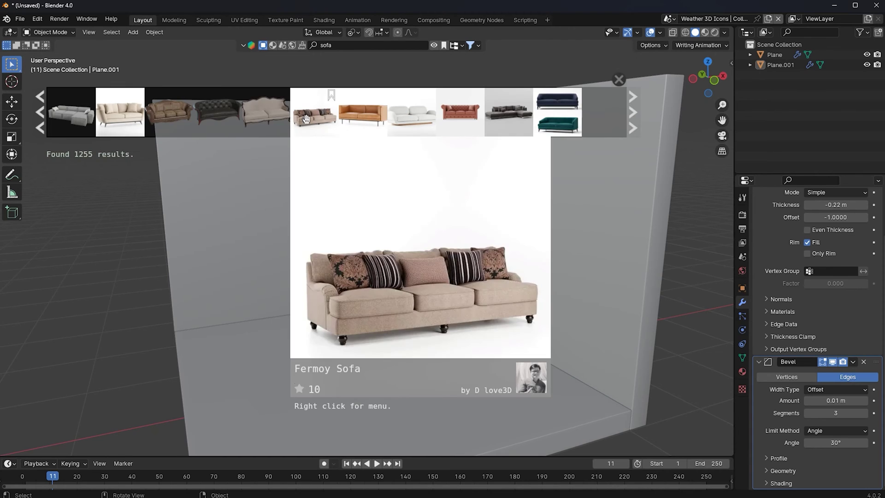
scroll(373, 118, down, 6)
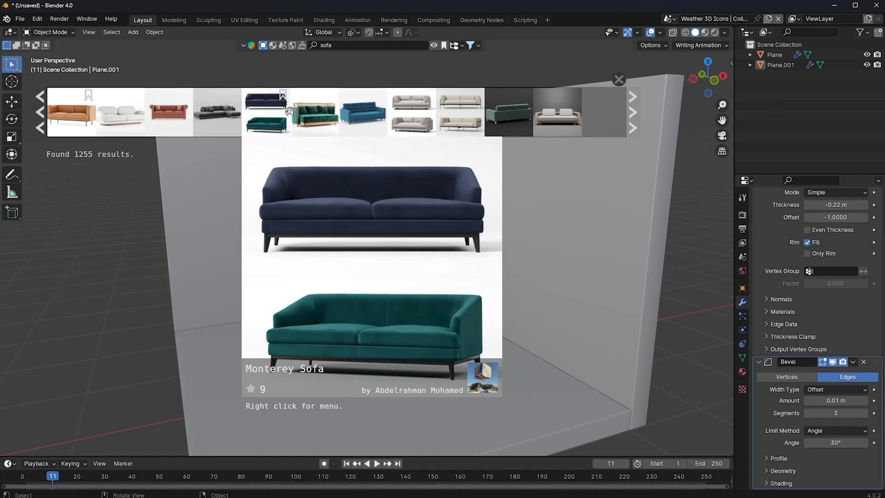
mouse_move(361, 113)
drag(364, 118, 360, 299)
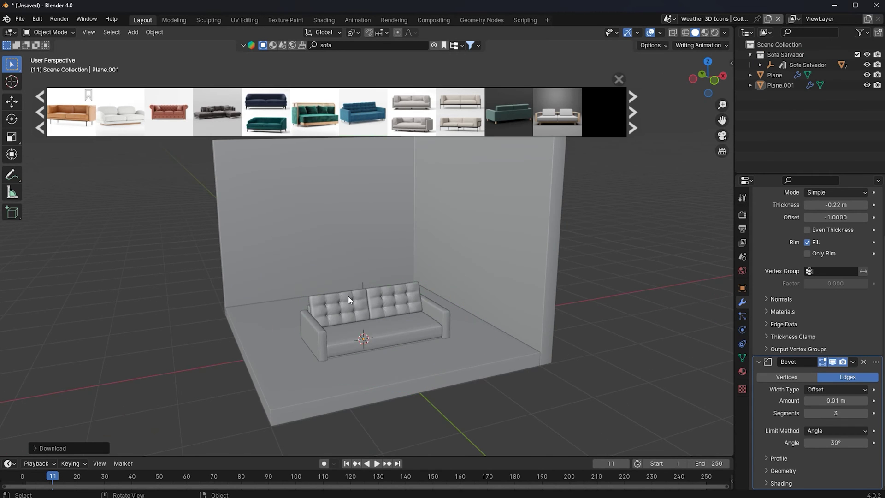
Rotate the sofa 90° about global Z and move it along X to about -1.43 m
click(362, 282)
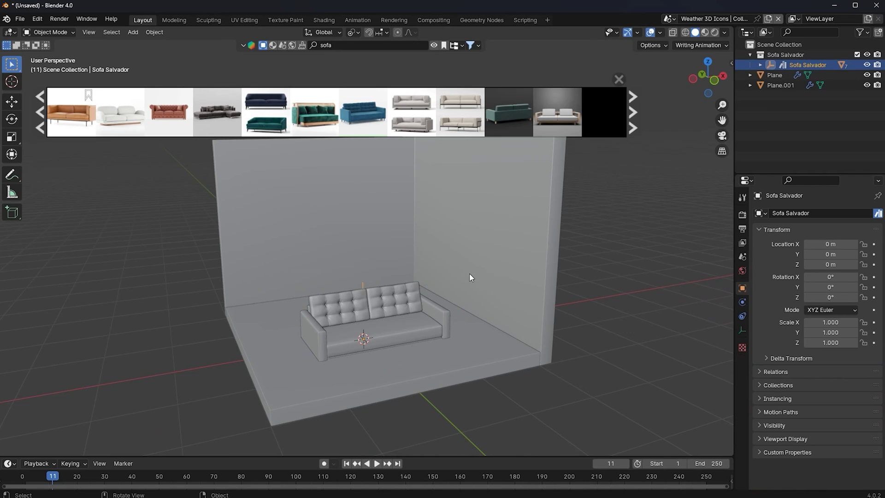
key(r)
text(z90)
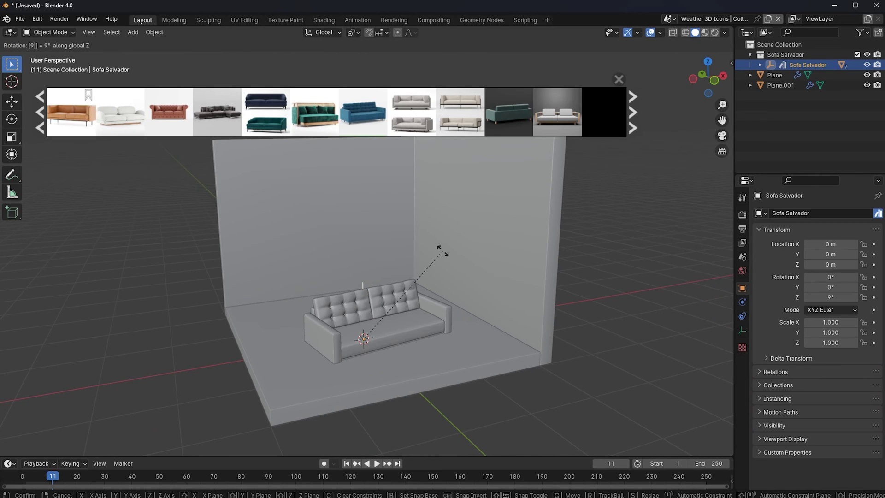
key(Return)
key(g)
key(x)
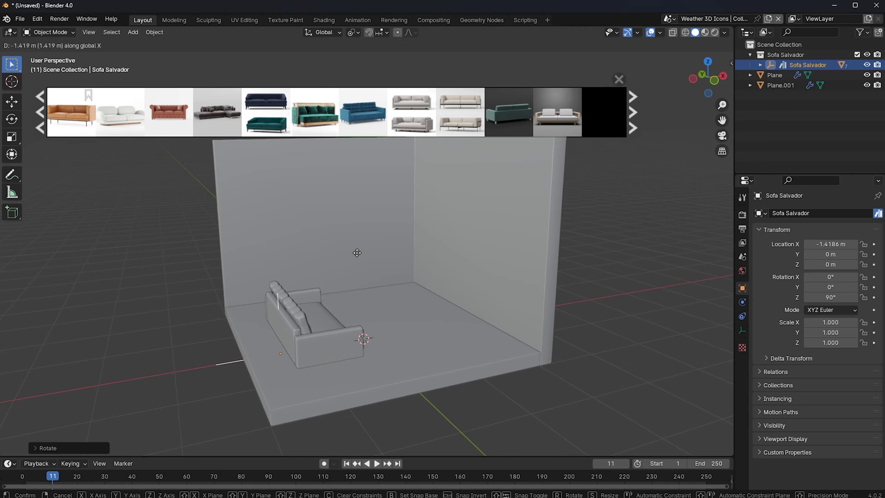
click(357, 254)
Scale the sofa uniformly to 0.9 and move it along Y to about 0.2 m
middle_drag(410, 268, 471, 279)
key(s)
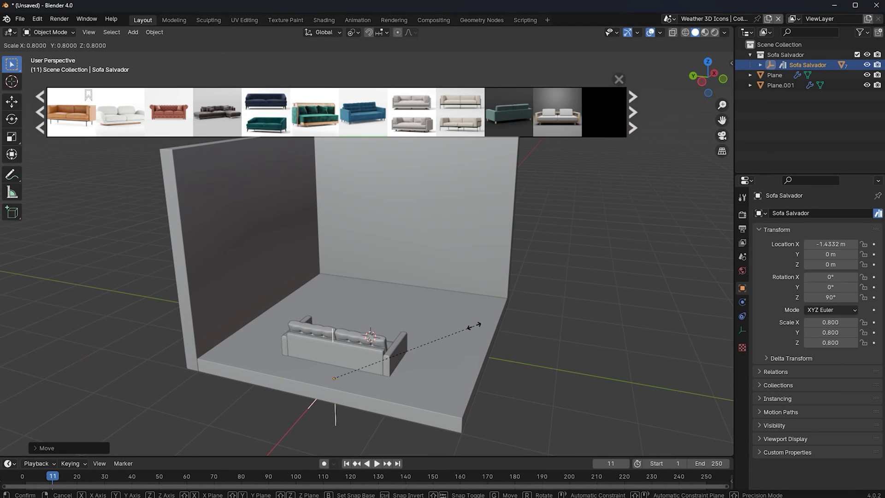
click(483, 329)
middle_drag(430, 330, 452, 336)
key(y)
click(433, 318)
drag(432, 303, 291, 380)
ctrl+drag(430, 386, 481, 417)
scroll(495, 359, down, 1)
middle_drag(498, 349, 485, 309)
scroll(475, 272, up, 3)
Raise the sofa along Z to about 0.21 m so its feet rest on the floor slab
key(g)
key(z)
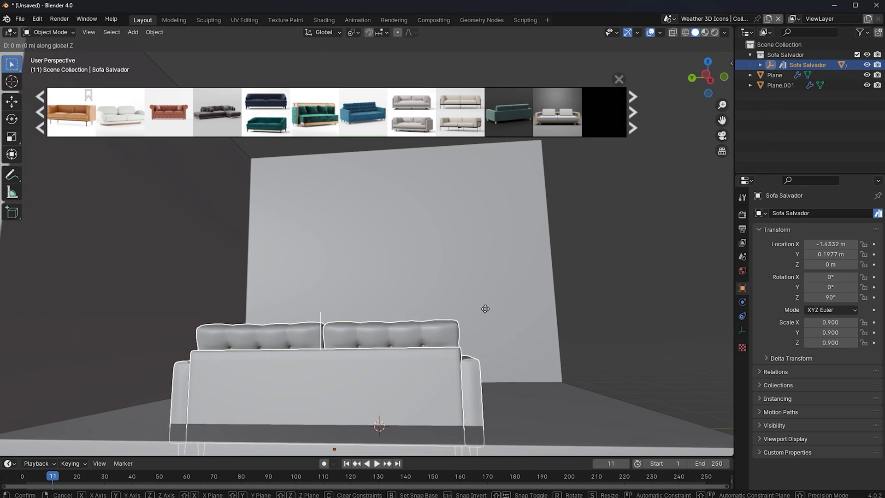
click(473, 279)
scroll(472, 276, down, 3)
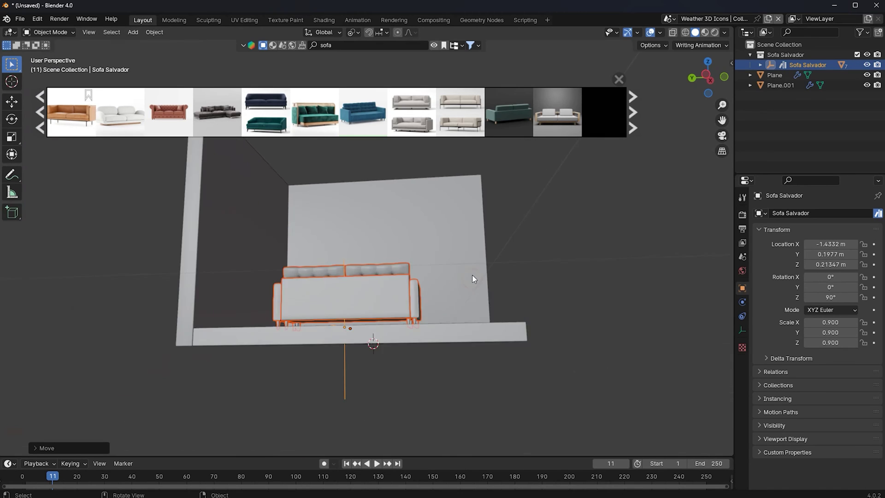
middle_drag(472, 278, 462, 291)
Duplicate the sofa in place and rotate the copy 90° about global Z
key(shift+d)
right_click(458, 247)
middle_drag(480, 248, 457, 322)
key(r)
key(z)
right_click(457, 288)
key(r)
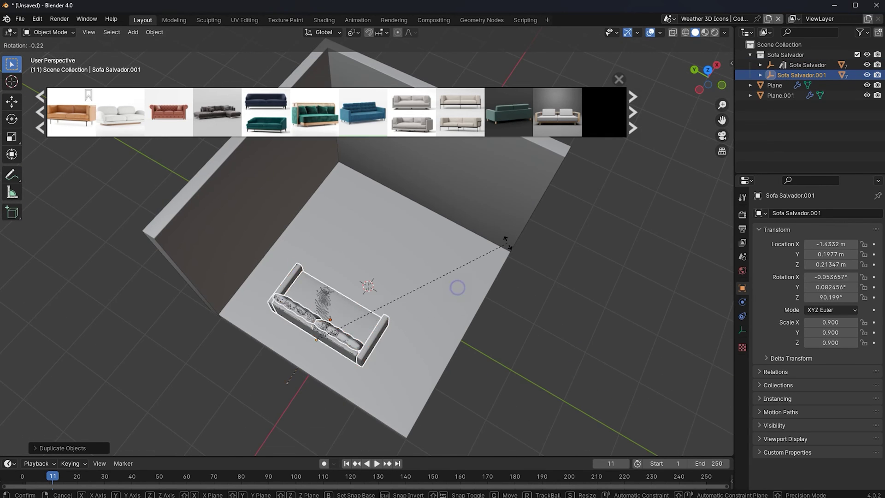
text(z90)
click(502, 247)
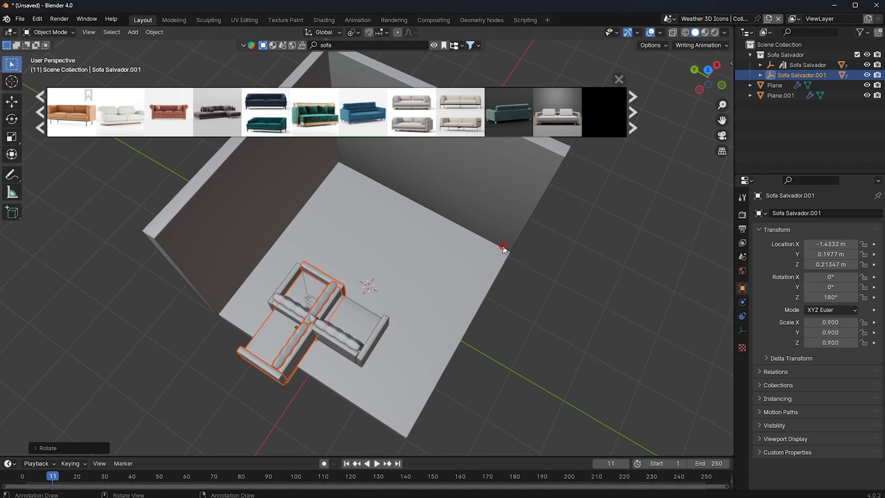
Move the sofa copy horizontally, with Z locked, to about X 0.48 m and Y -1.72 m
key(g)
key(shift+z)
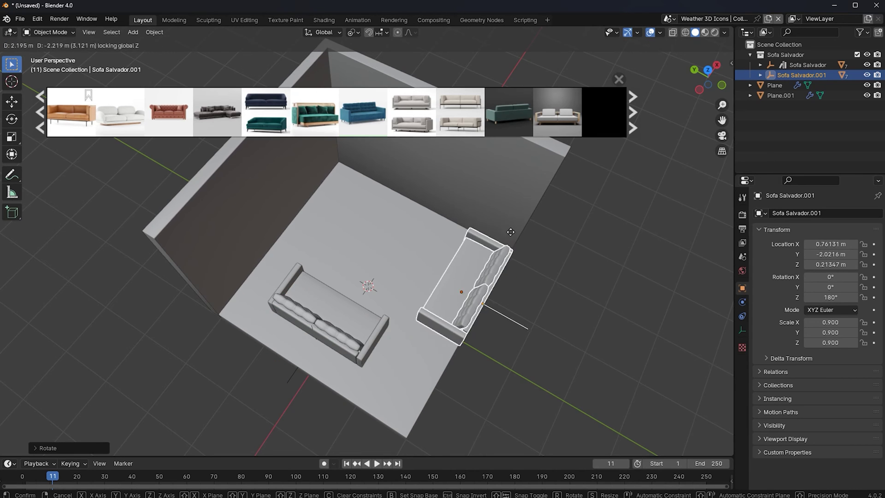
click(522, 237)
middle_drag(521, 237, 473, 201)
Search the models for table and place the low black-framed coffee table in the middle of the floor
key(BackSpace)
key(BackSpace)
key(BackSpace)
key(BackSpace)
text(table)
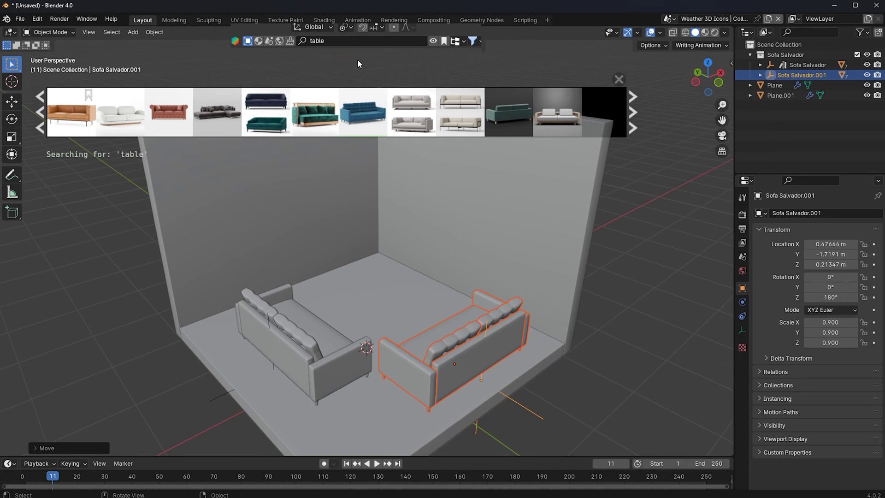
key(Return)
mouse_move(234, 124)
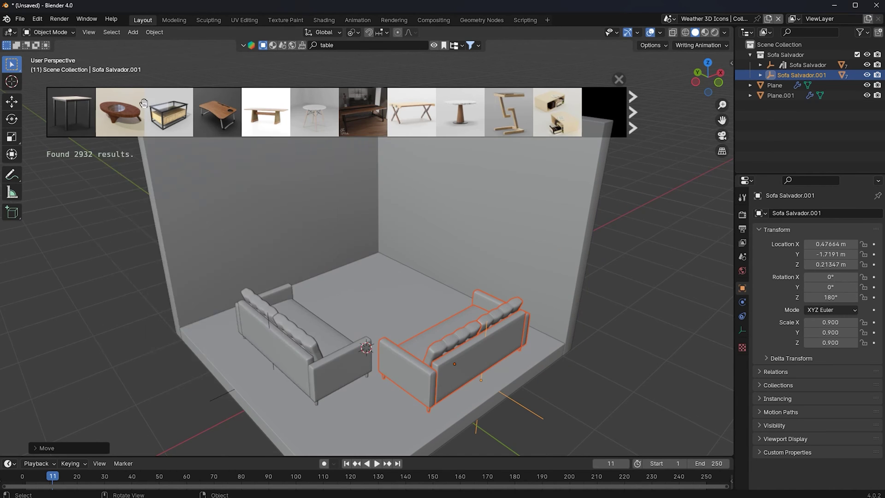
drag(163, 110, 364, 346)
Select the coffee table and scale it uniformly to about 1.5
mouse_move(507, 118)
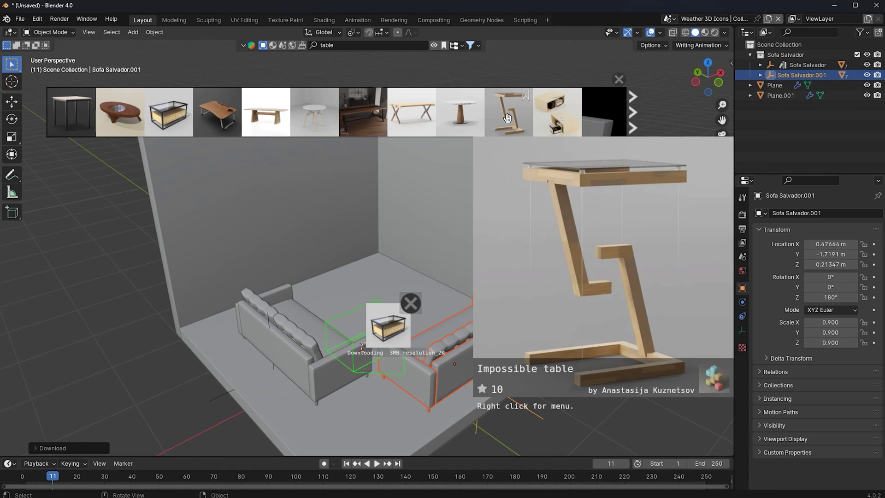
click(368, 299)
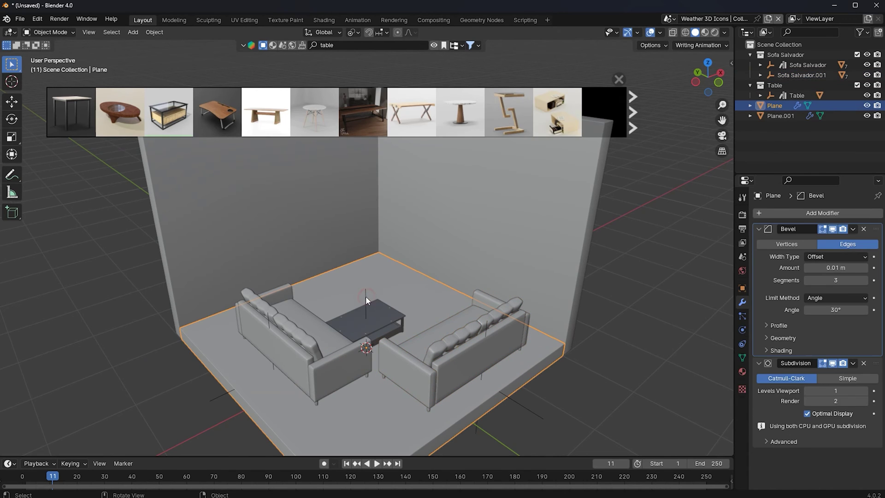
click(365, 299)
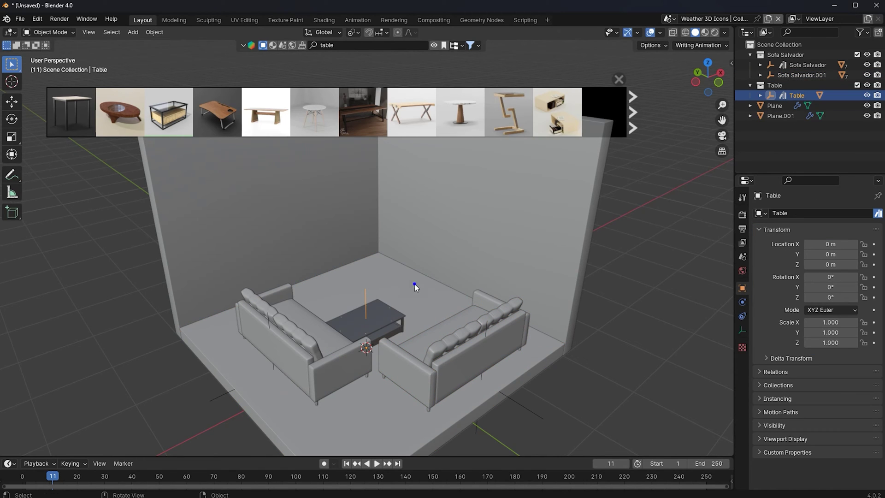
key(s)
click(592, 261)
middle_drag(592, 261, 559, 217)
drag(560, 215, 552, 192)
Raise the coffee table along Z to about 0.23 m so it stands on the floor slab
key(g)
key(z)
click(547, 179)
middle_drag(547, 178, 495, 254)
key(g)
key(z)
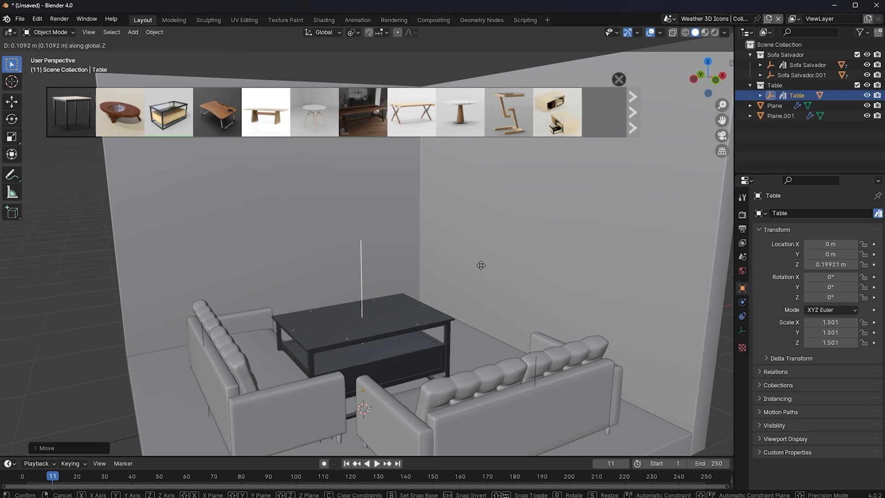
click(498, 261)
Rotate the coffee table about Z to about -83.8° and lower its height by scaling Z to about 1.11
middle_drag(498, 261, 525, 271)
key(r)
key(z)
click(490, 355)
key(s)
key(z)
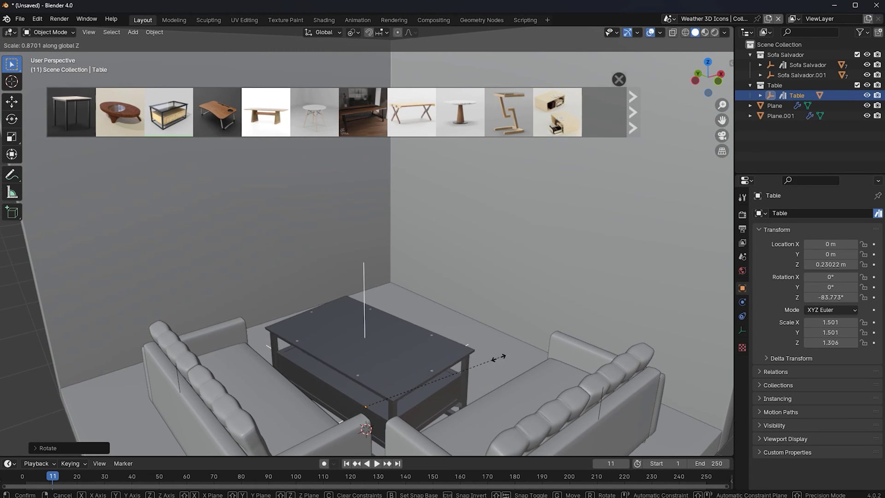
click(481, 369)
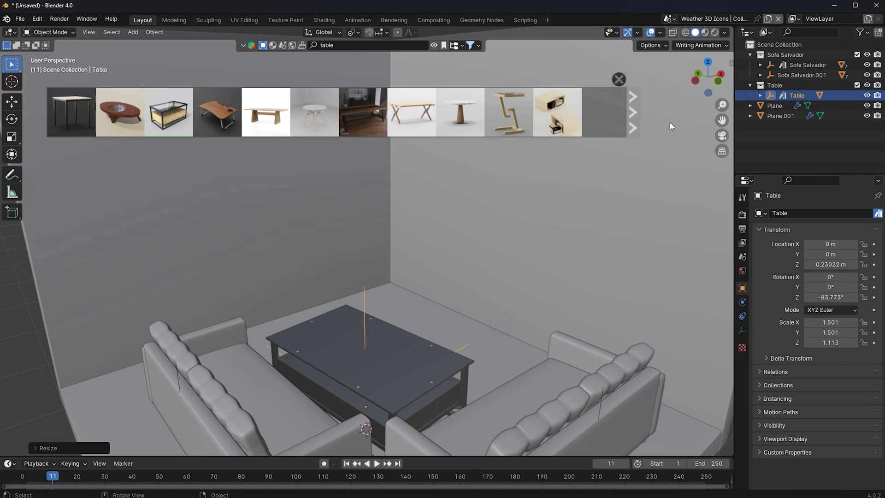
Align the table with the sofas from the top view, at about X 0.37 m, Y 0.20 m and -89° Z rotation
click(708, 64)
key(r)
click(600, 253)
key(g)
click(625, 225)
key(r)
click(619, 233)
Stretch the coffee table slightly along the global Y axis, bringing its local X scale to about 1.57
scroll(580, 251, down, 4)
middle_drag(581, 251, 652, 178)
scroll(507, 282, up, 1)
key(y)
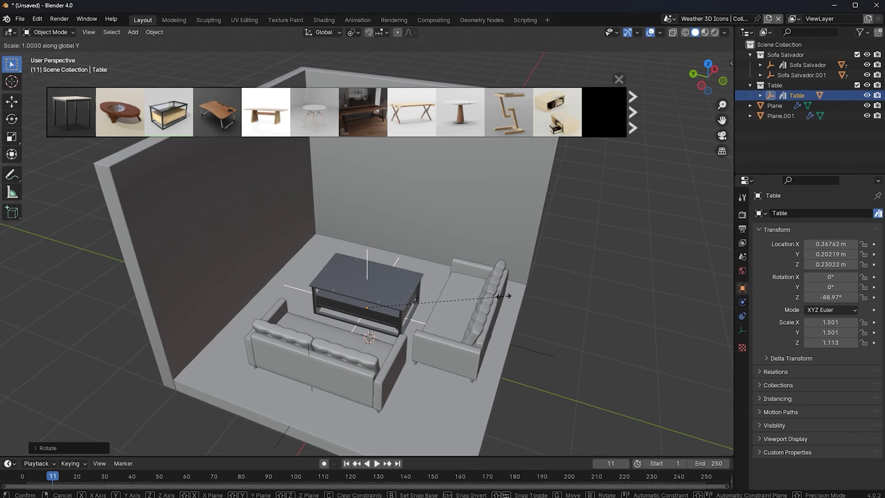
click(512, 297)
Move the coffee table along Y to about 0.40 m
middle_drag(522, 268, 527, 282)
scroll(528, 282, up, 1)
key(g)
key(y)
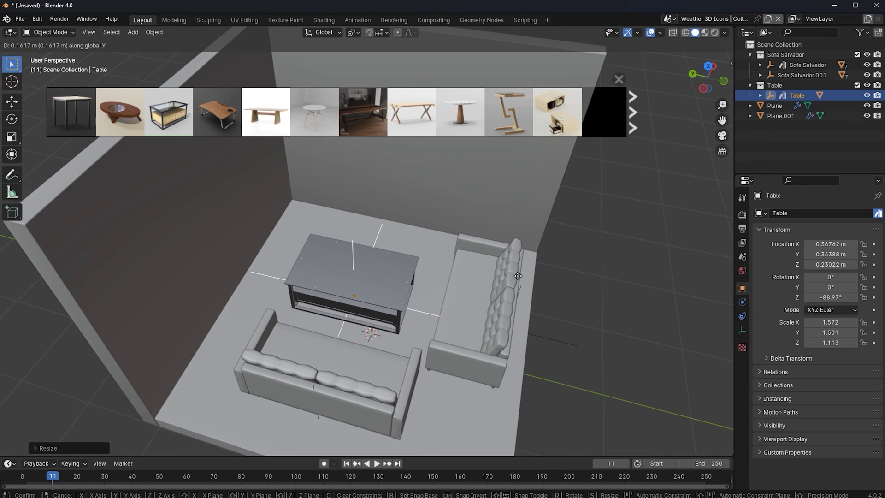
click(483, 309)
middle_drag(483, 308, 449, 268)
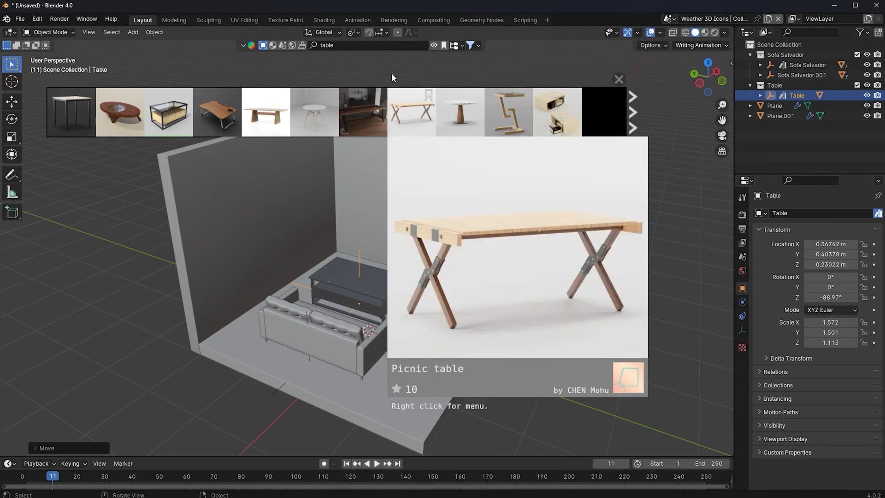
Search the BlenderKit models for "tv"
click(361, 43)
key(ctrl+a)
text(tv)
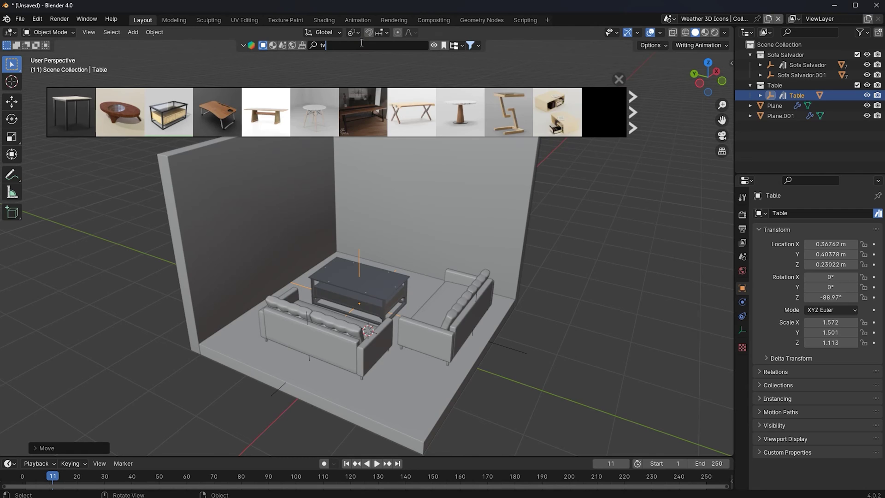
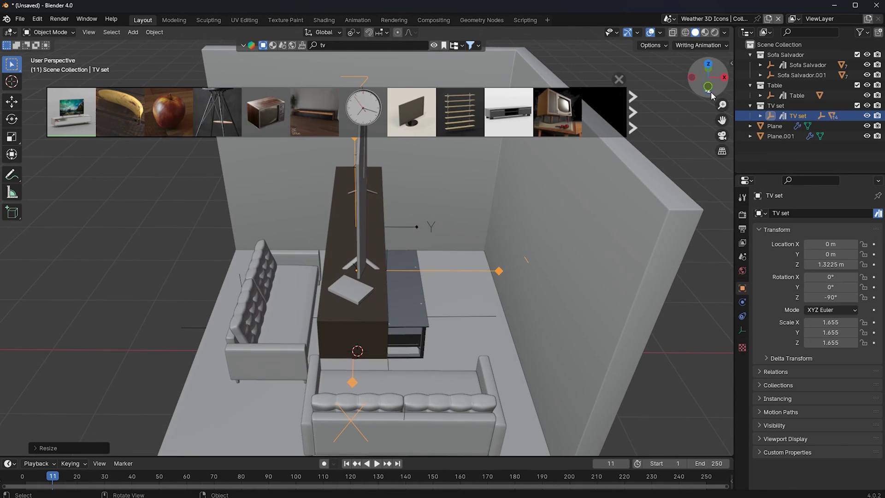
Move the TV set along X against the wall and lower it along Z onto the floor
key(g)
key(x)
click(607, 235)
key(g)
key(z)
click(621, 325)
Move the sofa facing the TV along X to about -1.81 m and scale it uniformly to about 0.655
middle_drag(621, 325, 331, 377)
click(211, 388)
key(g)
key(x)
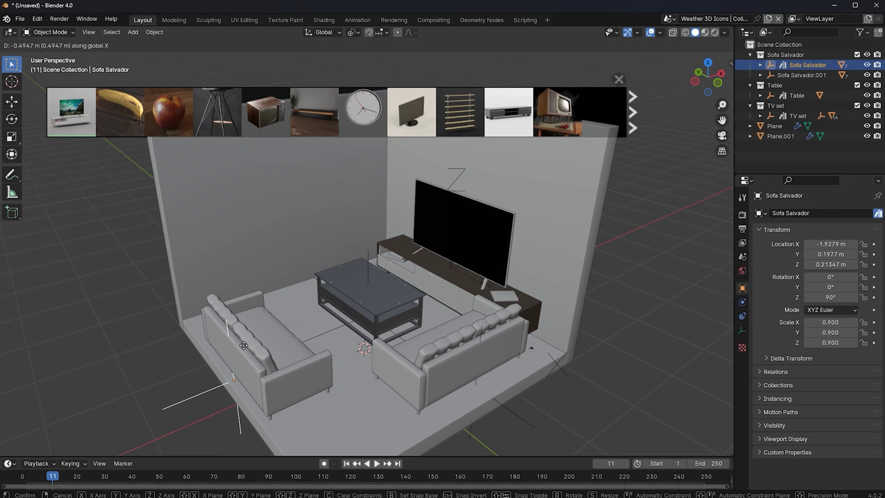
click(374, 352)
key(s)
click(499, 393)
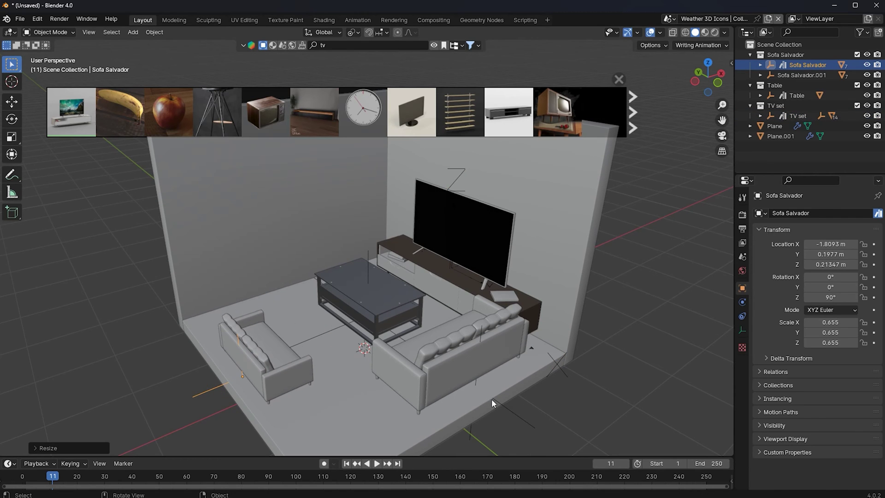
Move the other sofa along X to about -0.16 m and scale it uniformly to about 0.78
click(508, 411)
key(g)
key(x)
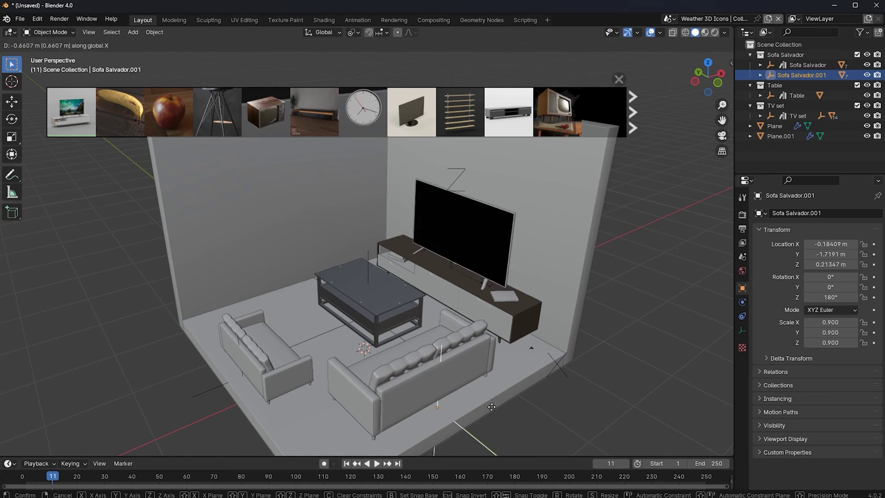
click(512, 393)
key(s)
click(510, 394)
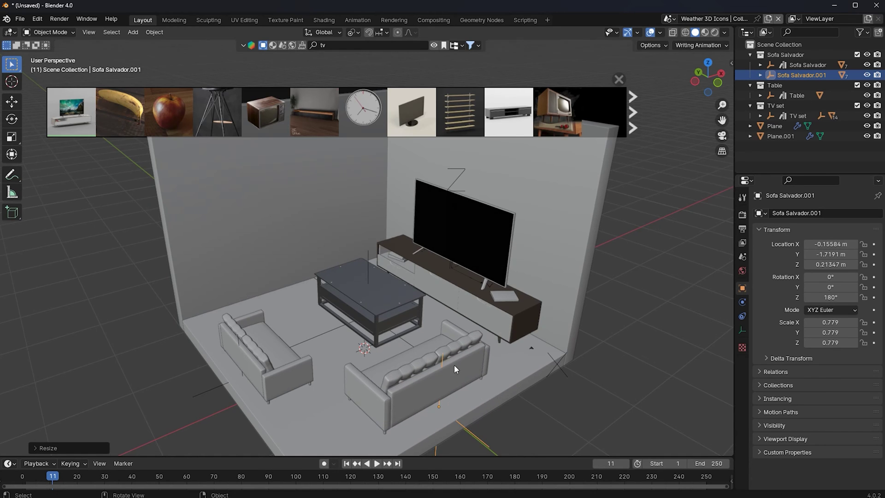
Enlarge the sofa facing the TV uniformly to a scale of about 0.77
middle_drag(455, 363, 391, 378)
click(340, 404)
key(s)
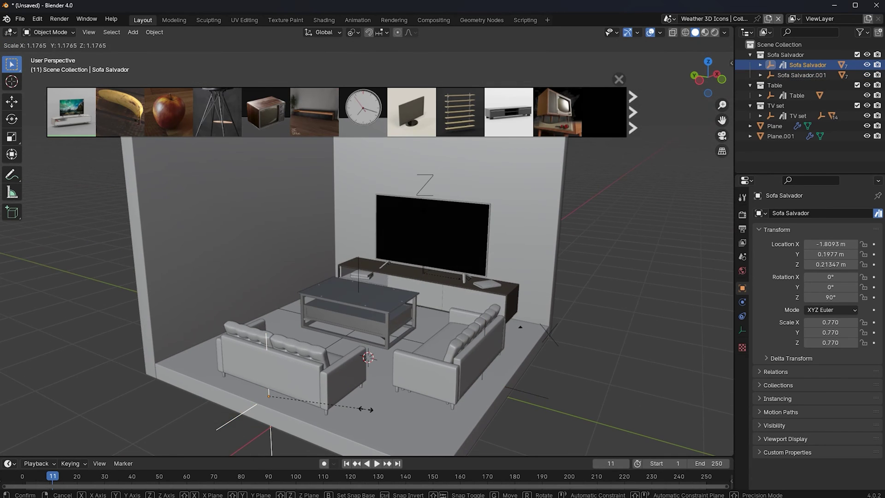
click(365, 409)
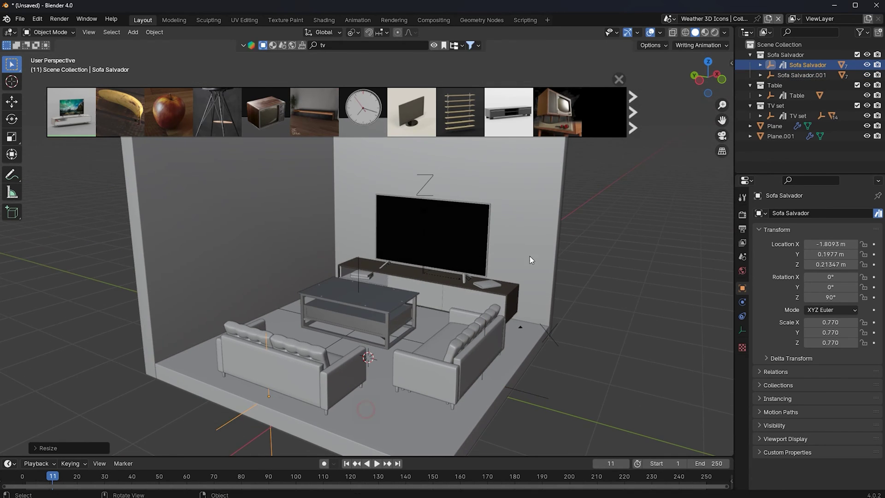
Move the coffee table along X to about -0.17 m and shrink it uniformly to scales of about 1.17, 1.12 and 0.83
click(701, 78)
middle_drag(548, 239, 408, 343)
click(411, 339)
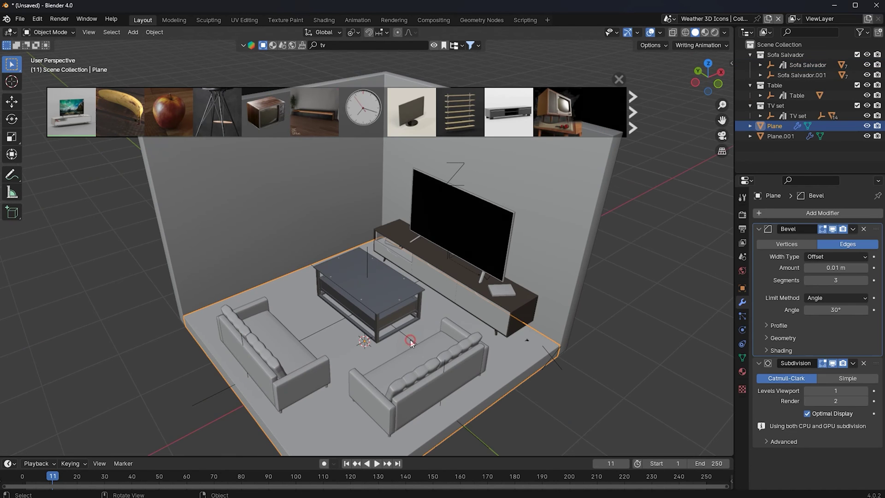
middle_drag(426, 285, 411, 291)
scroll(417, 272, up, 1)
key(g)
key(x)
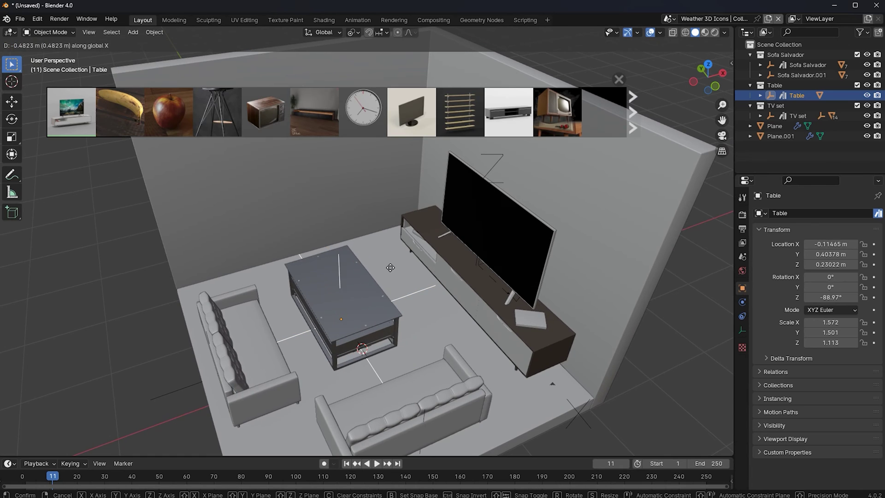
click(389, 268)
key(s)
click(422, 265)
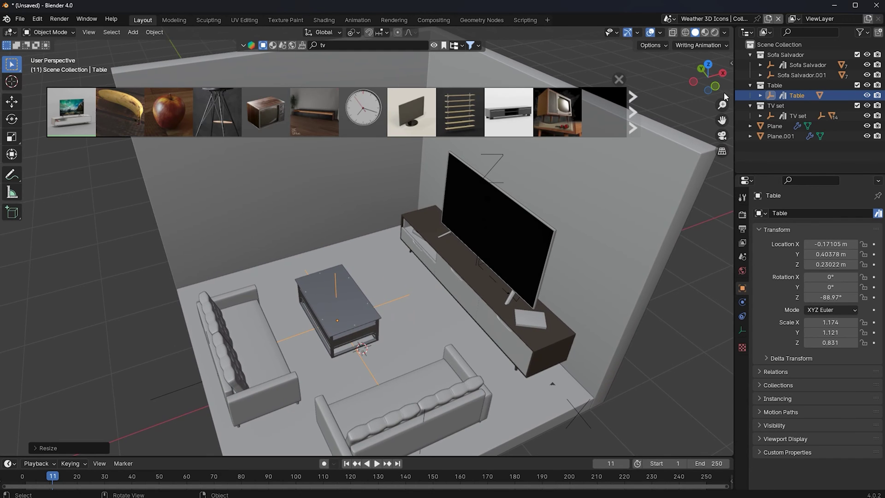
Lower the coffee table to about Z 0.21 m and move it along Y to about 0.31 m
middle_drag(502, 244, 542, 224)
key(g)
key(z)
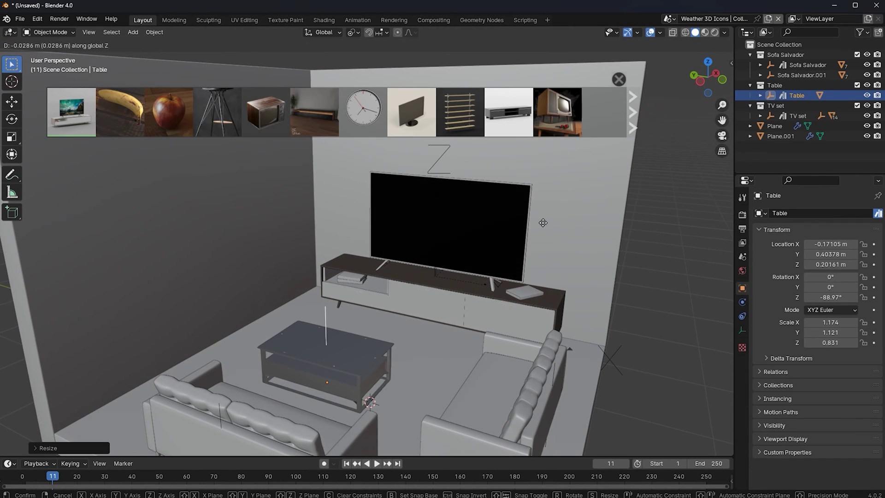
click(548, 225)
key(g)
key(y)
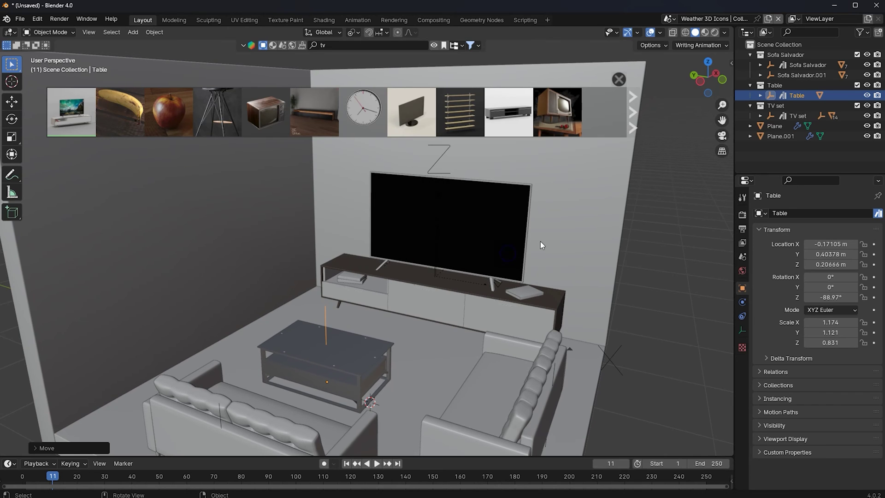
click(546, 245)
Examine the furniture arrangement in the room from several angles and distances
middle_drag(546, 244, 466, 292)
scroll(466, 292, down, 4)
middle_drag(501, 239, 520, 214)
scroll(517, 212, up, 4)
scroll(475, 215, down, 5)
scroll(460, 219, up, 4)
middle_drag(460, 297, 481, 274)
scroll(455, 264, down, 4)
scroll(481, 275, up, 4)
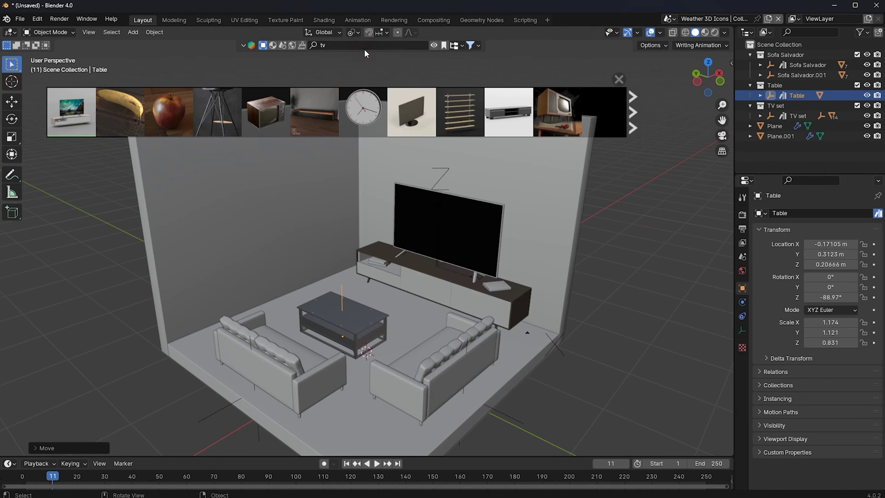
Search the BlenderKit models for "clock" and place the round wooden wall clock in the scene
click(358, 45)
text(clock)
key(Return)
mouse_move(64, 105)
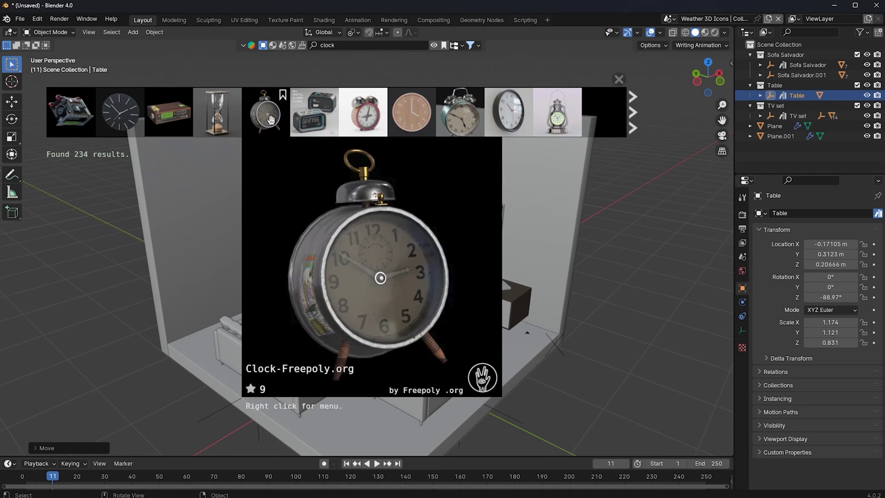
mouse_move(205, 113)
scroll(212, 111, down, 4)
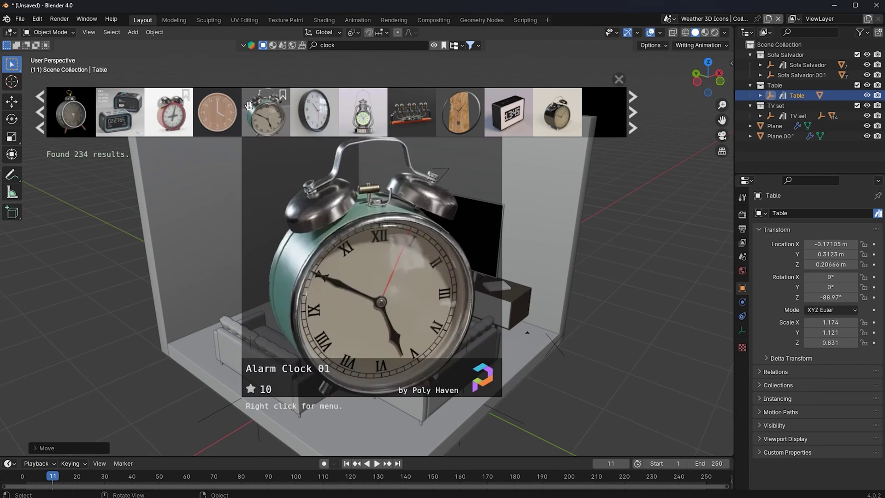
drag(231, 105, 366, 351)
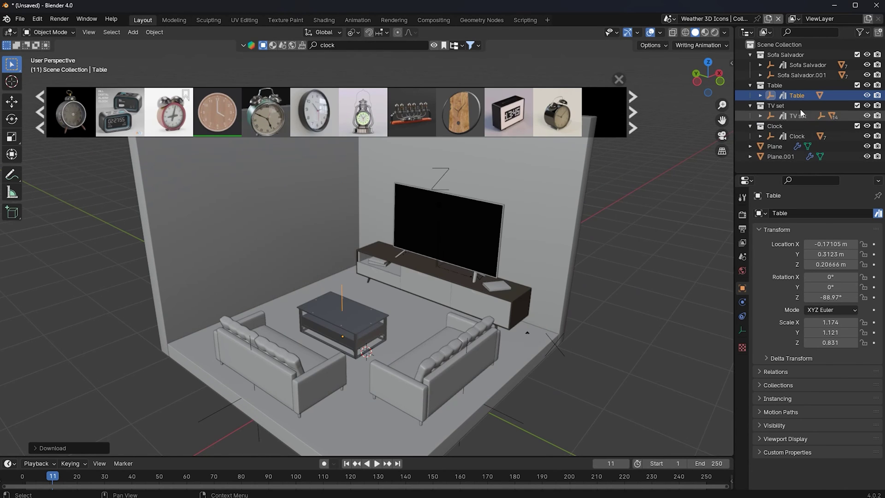
Raise the imported clock to about Z 1.34 m and rotate it -90° about Y
click(798, 137)
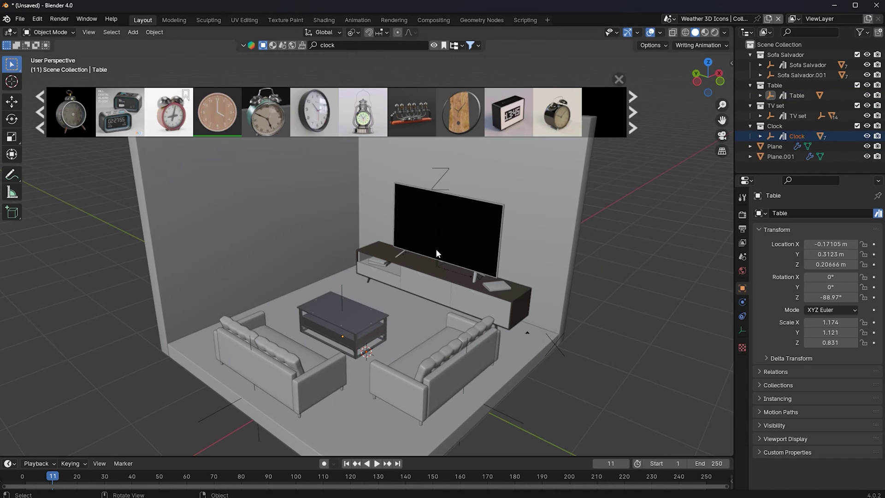
key(g)
click(435, 214)
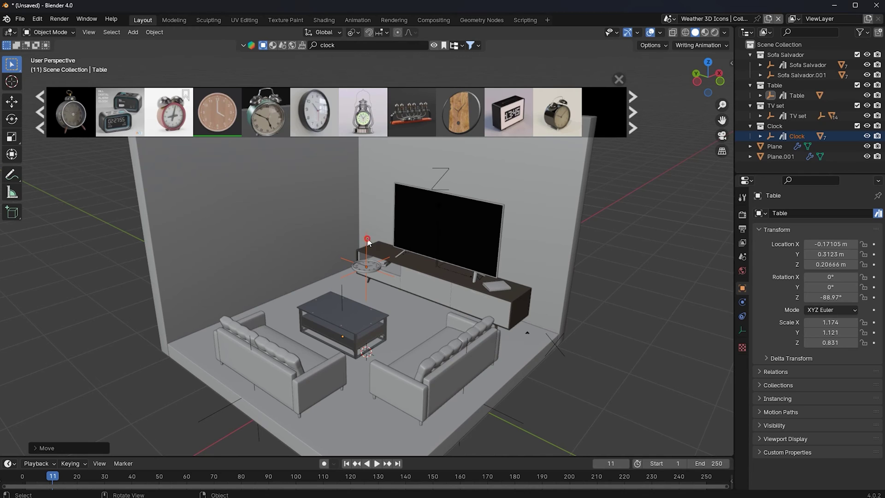
click(368, 241)
key(r)
key(y)
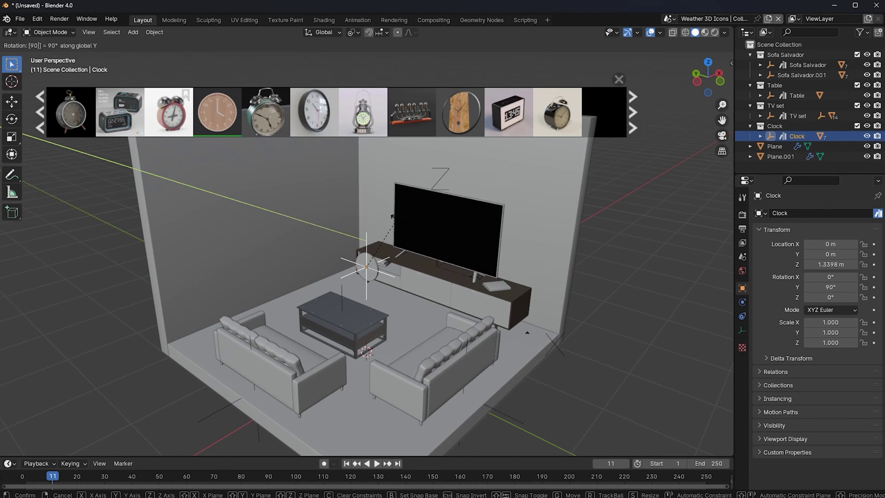
key(minus)
click(396, 220)
Position the clock above the TV at about X 1.99 m, Z 2.70 m and scale it to about 1.47
click(720, 82)
key(g)
click(513, 194)
middle_drag(513, 195, 468, 223)
key(s)
click(445, 196)
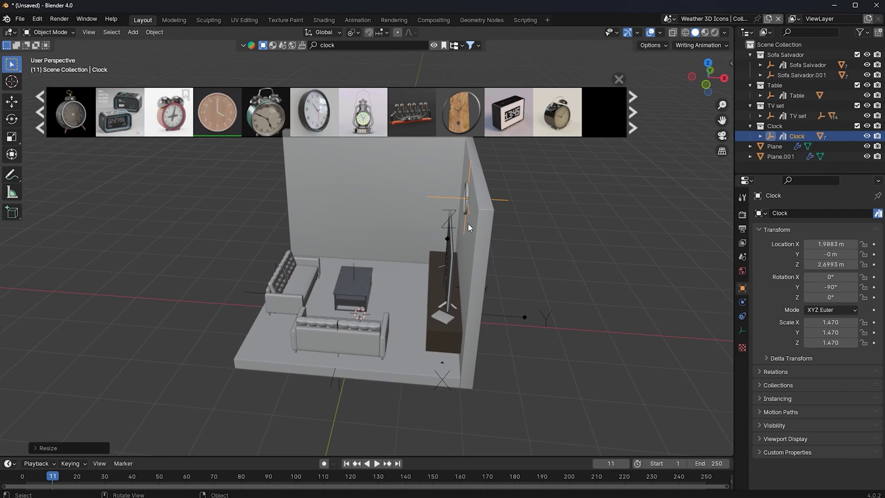
Fine-tune the clock's position on the TV wall to about Z 2.75 m and X 2.00 m
scroll(530, 196, up, 3)
scroll(546, 188, up, 2)
key(g)
key(z)
click(553, 183)
key(g)
key(x)
click(556, 187)
scroll(610, 151, down, 5)
Search the BlenderKit models for "painting" and place the three-panel tree painting in the scene
middle_drag(610, 151, 356, 52)
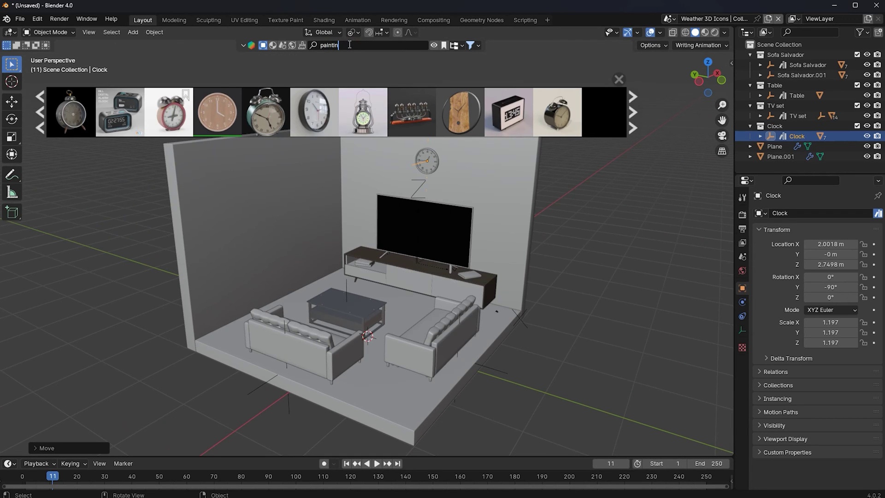
key(Return)
mouse_move(70, 103)
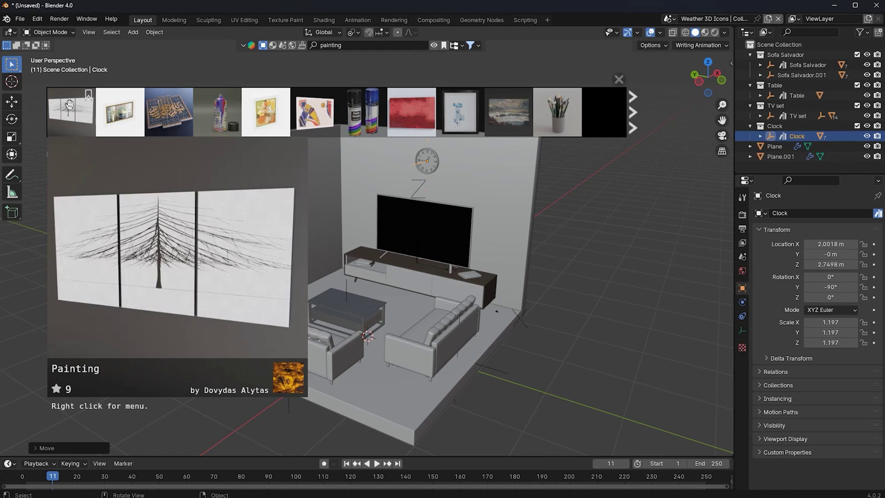
drag(70, 104, 389, 323)
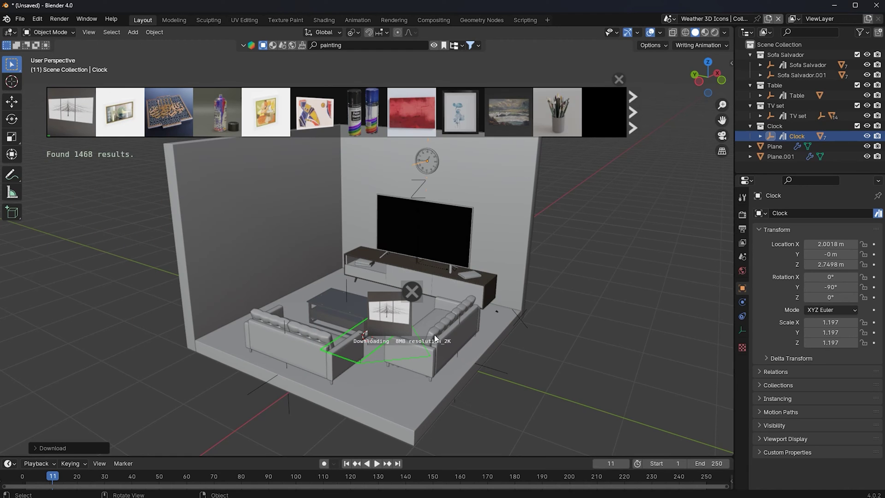
Select the imported painting and raise it along Z above the furniture
mouse_move(394, 340)
middle_down()
mouse_move(407, 352)
mouse_move(475, 162)
mouse_move(795, 140)
middle_up()
click(788, 157)
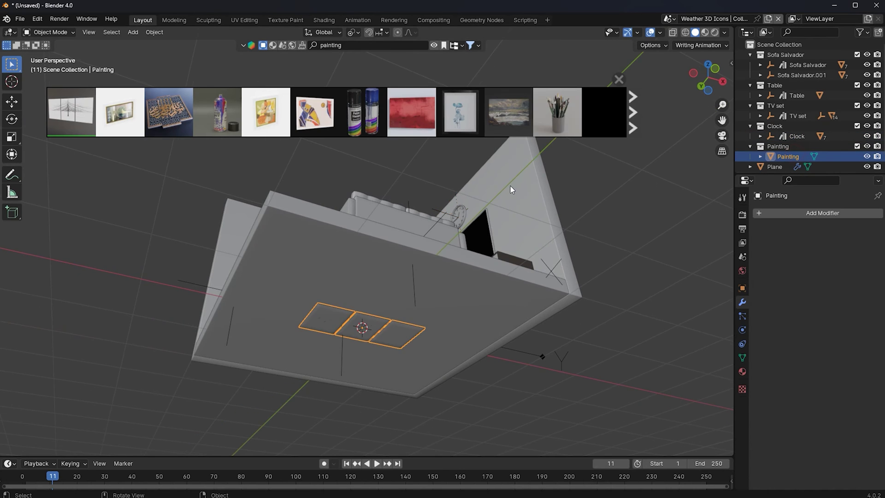
middle_drag(510, 187, 538, 251)
key(g)
key(z)
click(418, 170)
key(r)
key(y)
right_click(449, 244)
Rotate the painting about X so that it stands upright, parallel to the wall without the TV
key(r)
key(x)
click(449, 244)
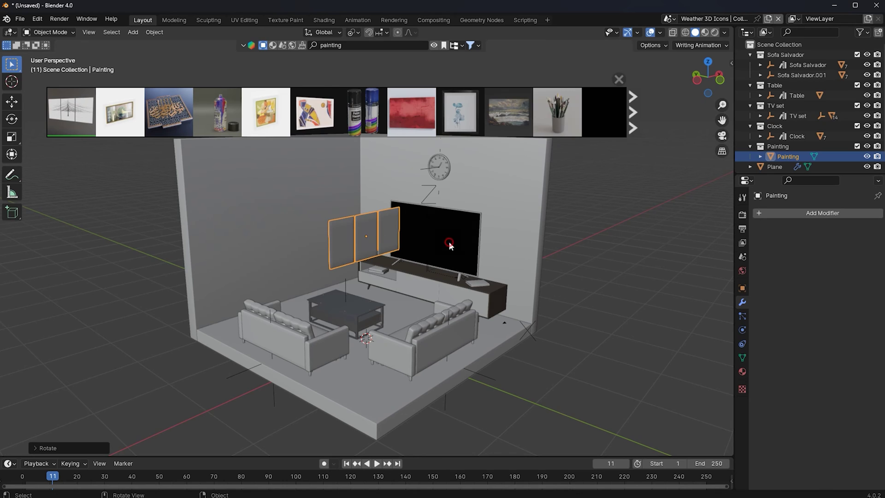
Move the painting along Y from the left view until it sits flush against the side wall
click(702, 85)
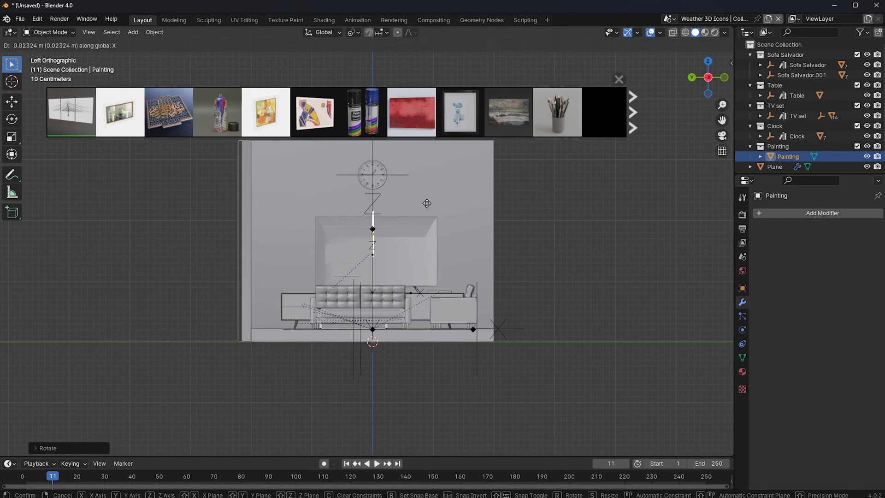
key(g)
key(y)
click(326, 175)
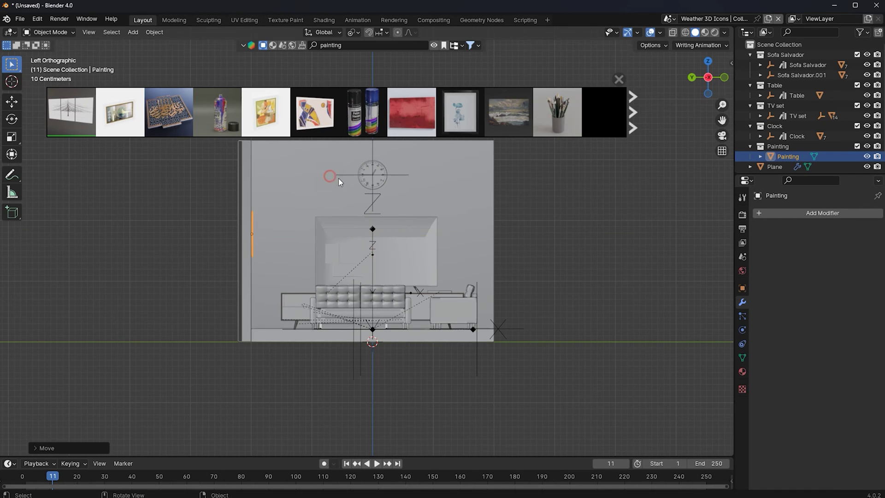
Enlarge the painting uniformly and raise it higher on the side wall
middle_drag(345, 186, 322, 212)
key(s)
click(410, 237)
middle_drag(409, 237, 376, 242)
key(g)
key(z)
click(362, 219)
key(g)
click(362, 220)
Scale the painting down uniformly and adjust its height on the wall along Z
mouse_move(362, 220)
middle_down()
mouse_move(341, 229)
mouse_move(458, 217)
mouse_move(496, 233)
mouse_move(479, 217)
middle_up()
key(s)
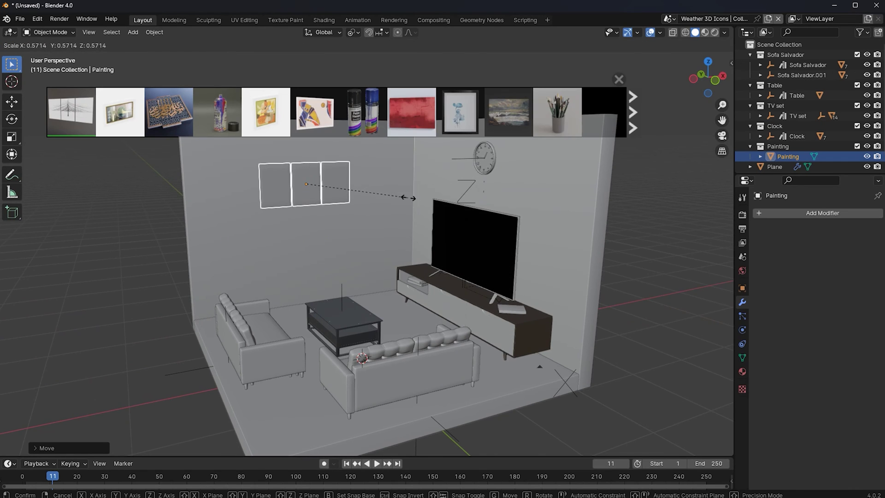
click(428, 206)
key(g)
key(z)
click(417, 244)
Slide the painting along X on the side wall until it hangs close to the TV wall corner
key(g)
key(x)
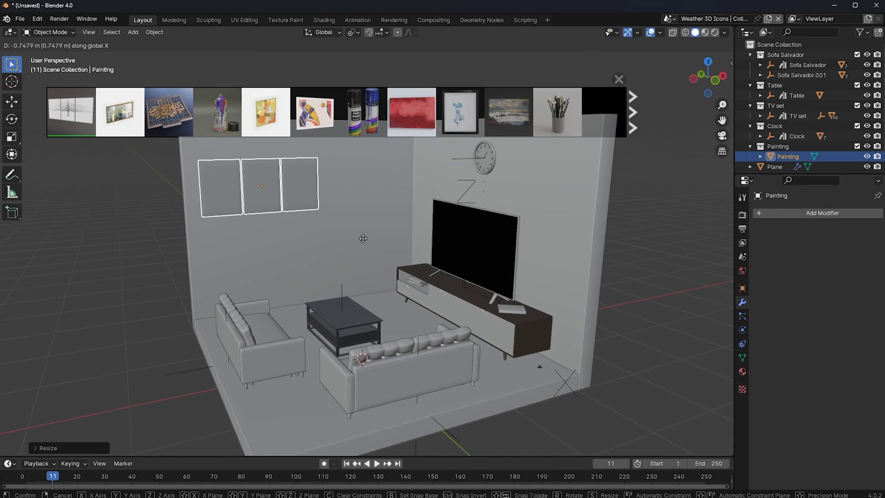
click(364, 244)
key(g)
click(366, 247)
key(g)
key(x)
click(459, 244)
Apply Shade Smooth to the painting and lower it slightly along Z on the wall
right_click(460, 246)
click(460, 246)
key(g)
key(z)
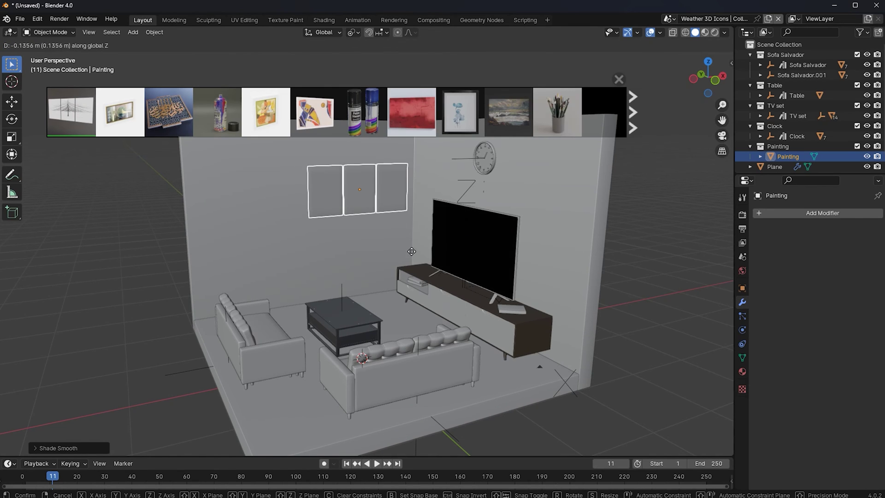
click(414, 254)
click(303, 209)
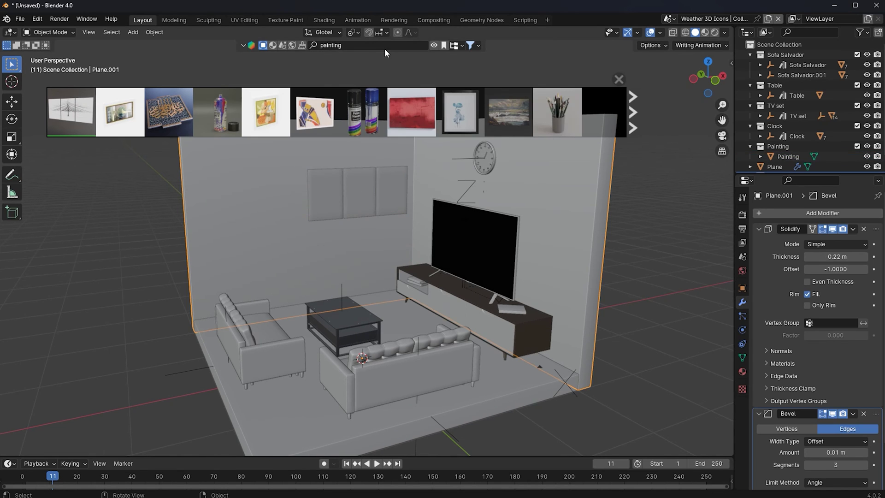
Search the BlenderKit models for "window" and preview the results, including the locked assets
text(indow)
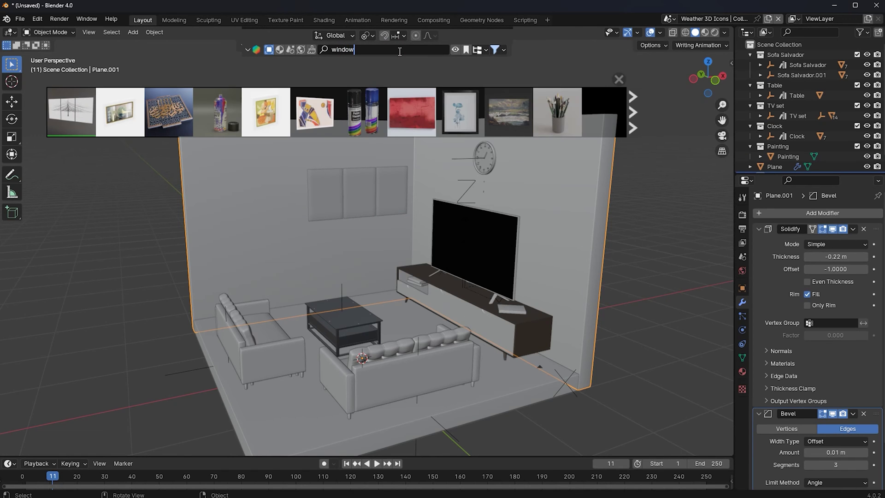
key(Return)
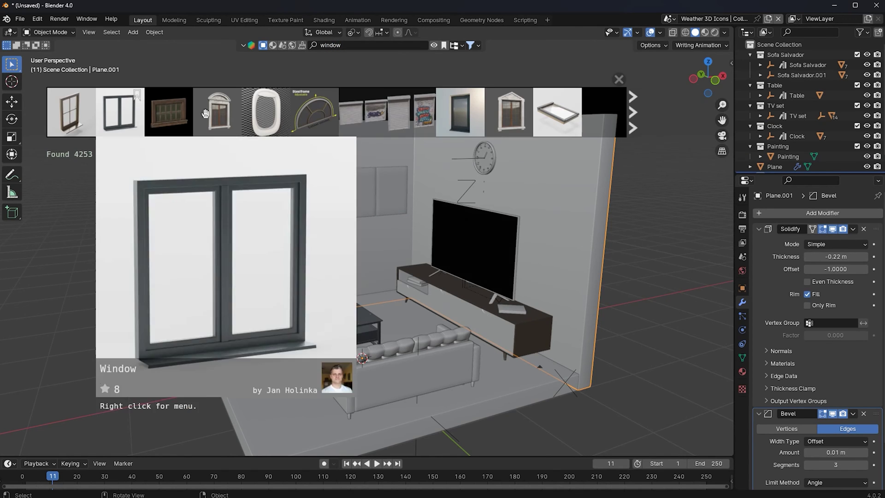
click(476, 42)
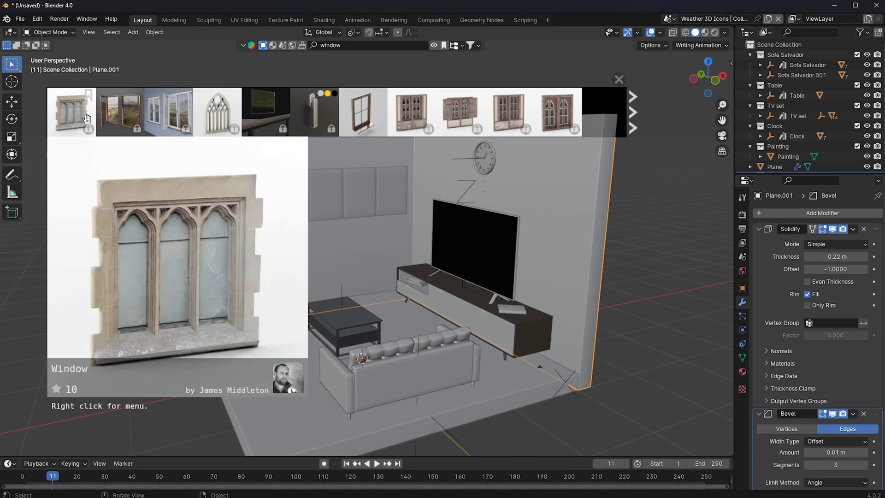
mouse_move(115, 123)
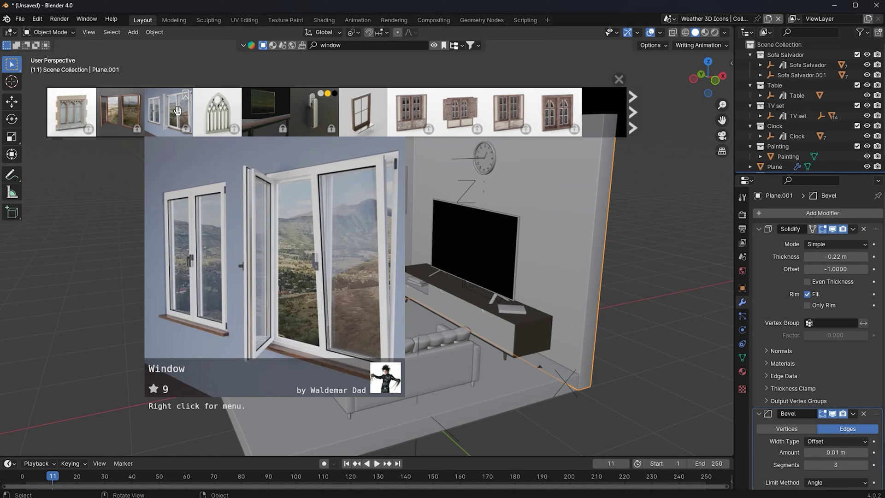
click(470, 45)
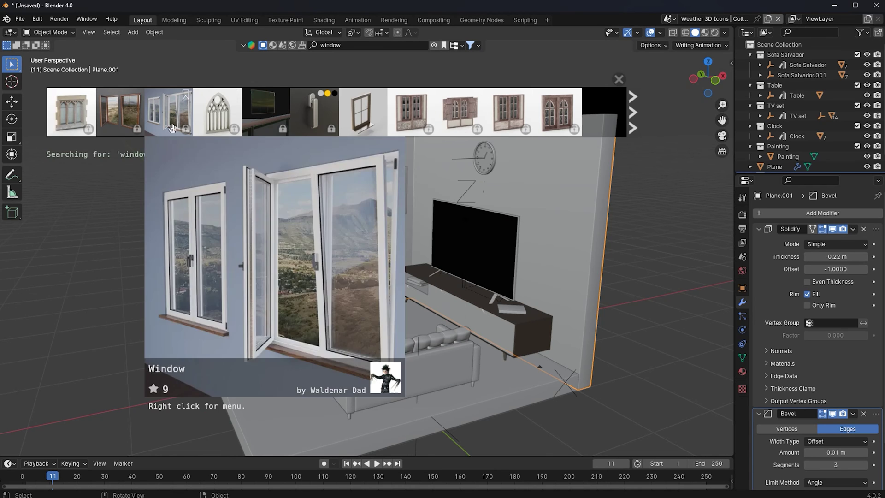
Add the dark-framed two-pane window model to the scene and select the imported Window object
drag(100, 115, 373, 322)
scroll(406, 378, down, 3)
middle_drag(372, 331, 443, 311)
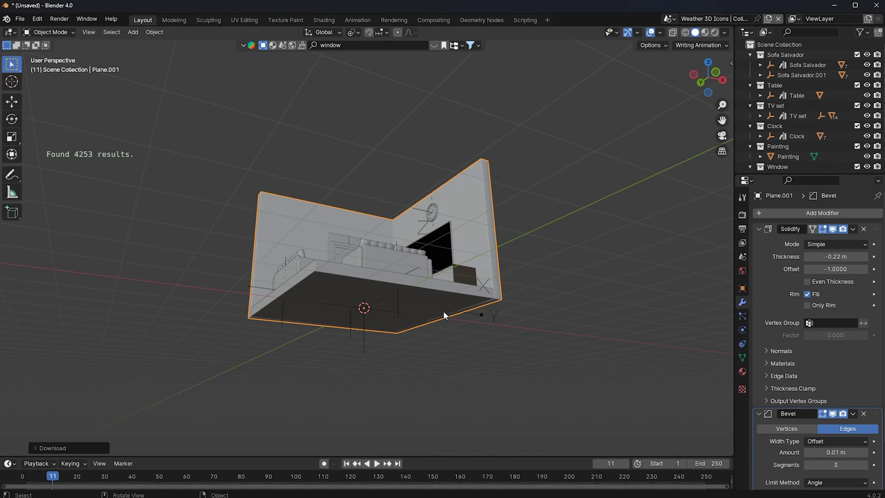
scroll(774, 157, down, 3)
click(787, 143)
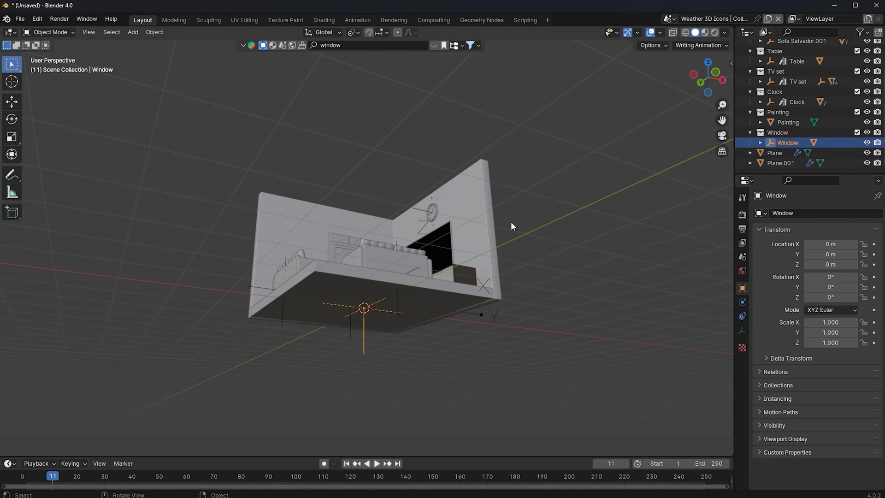
Move the window from the scene origin up to the side wall, above the sofa
middle_drag(510, 221, 690, 87)
click(696, 76)
key(Escape)
key(g)
click(304, 239)
middle_drag(318, 251, 236, 287)
scroll(236, 286, up, 3)
Slide the window along X on the side wall and scale it down uniformly to about 0.782
key(g)
key(x)
click(375, 194)
key(s)
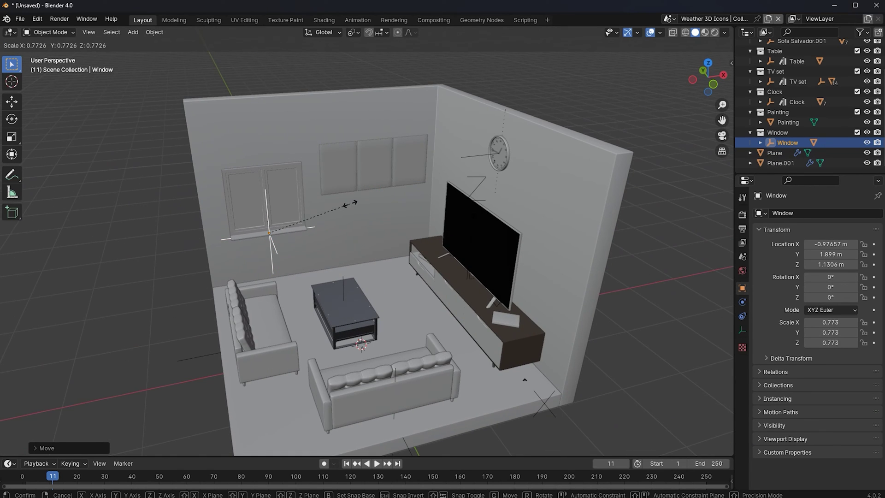
click(351, 205)
Raise the window to about Z 1.55 m in the front view and fine-tune its depth against the side wall along Y
click(712, 87)
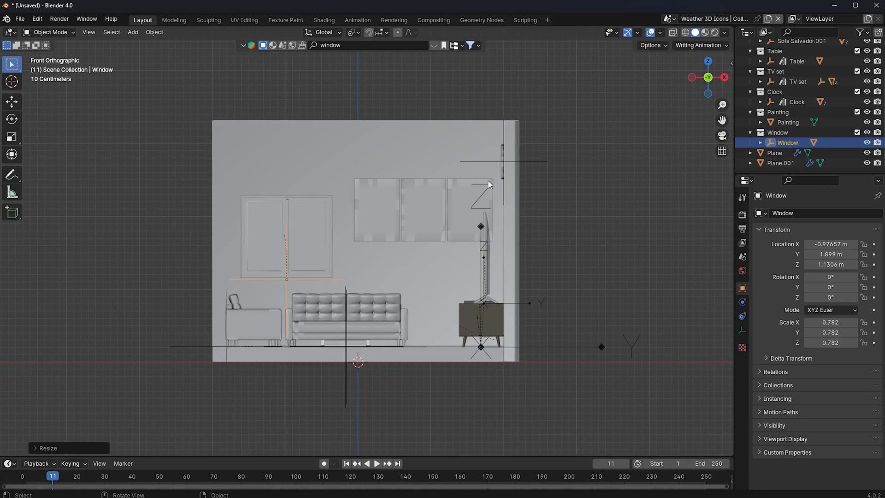
key(g)
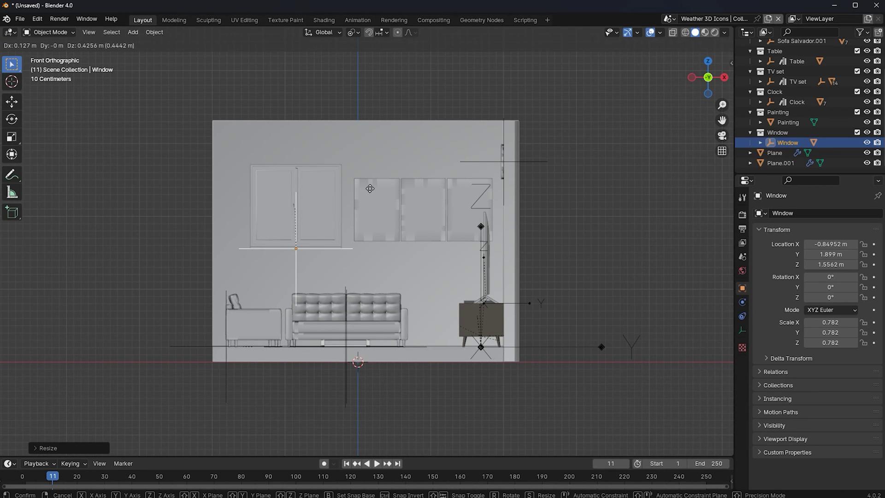
click(378, 189)
middle_drag(378, 189, 121, 220)
scroll(139, 218, up, 5)
key(g)
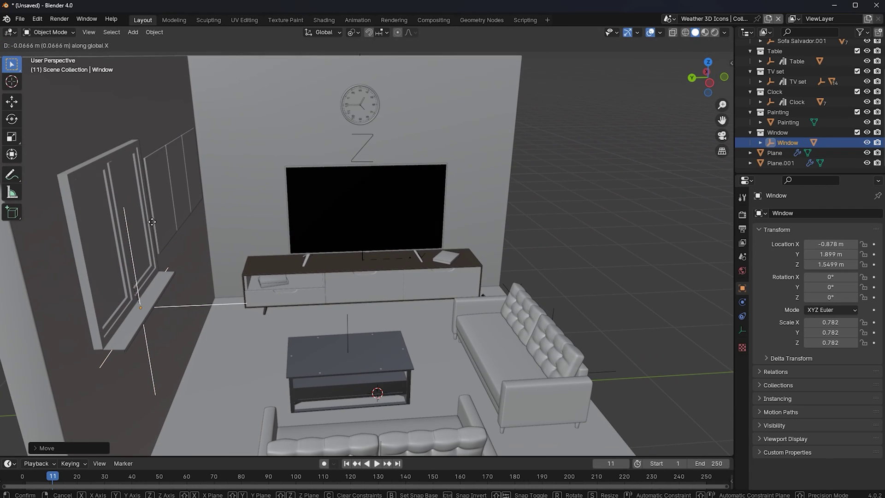
key(y)
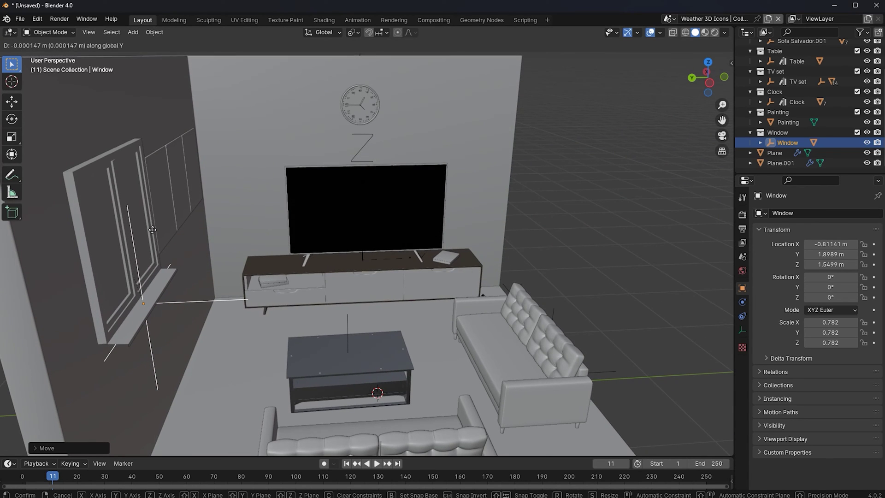
click(93, 277)
Edit the wall mesh and inset the side wall's face into a smaller rectangle, working in the front view
click(47, 303)
key(Tab)
middle_drag(107, 285, 50, 283)
click(268, 111)
key(3)
click(267, 106)
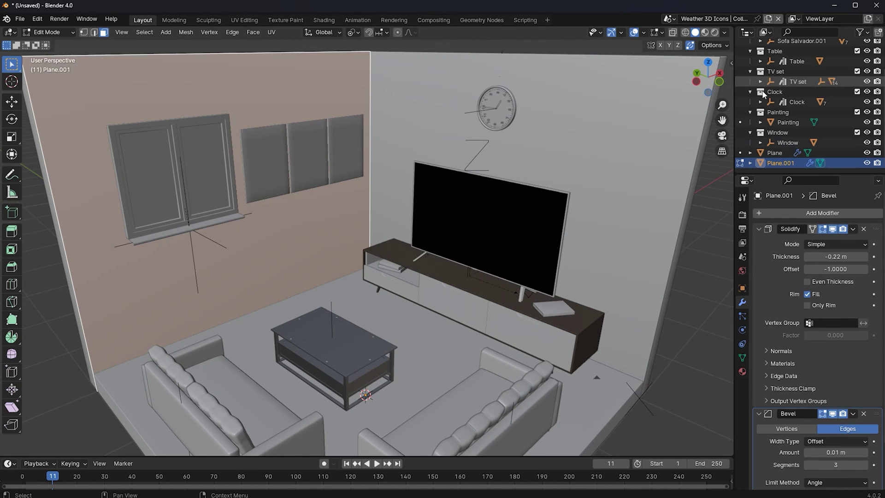
click(719, 81)
key(i)
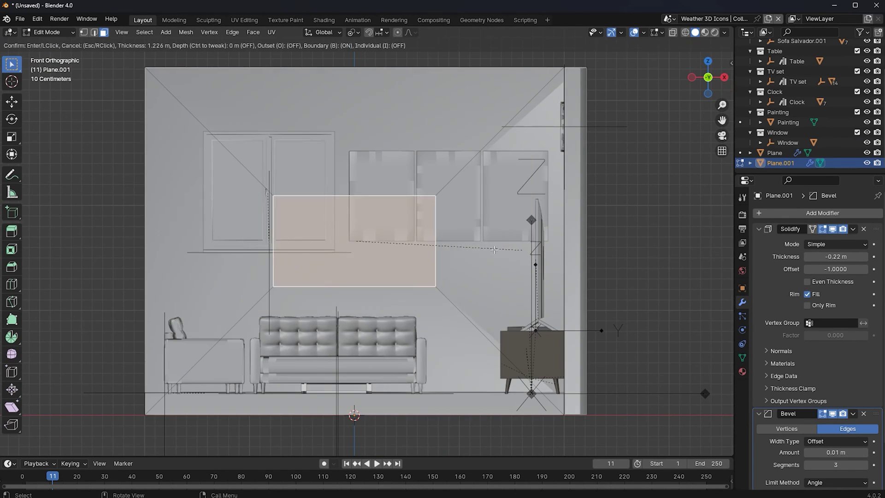
click(454, 261)
Move the inset face over the window and narrow it along X to roughly the window's width
scroll(454, 260, up, 1)
key(g)
click(351, 194)
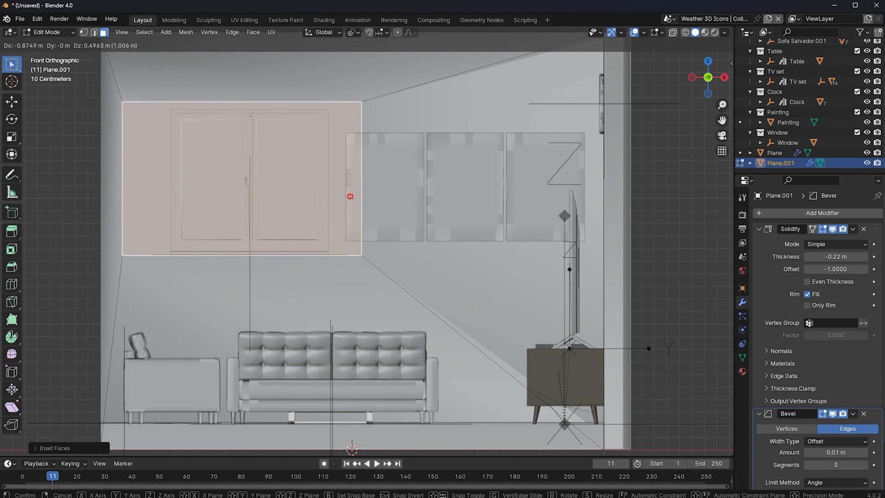
key(s)
key(x)
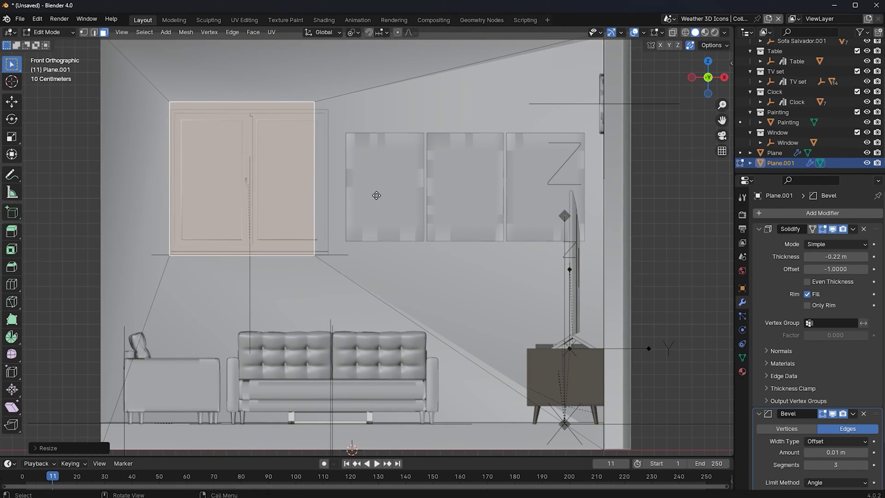
click(386, 198)
Scale the inset face along Z and shift it vertically to match the window frame's height
key(s)
key(y)
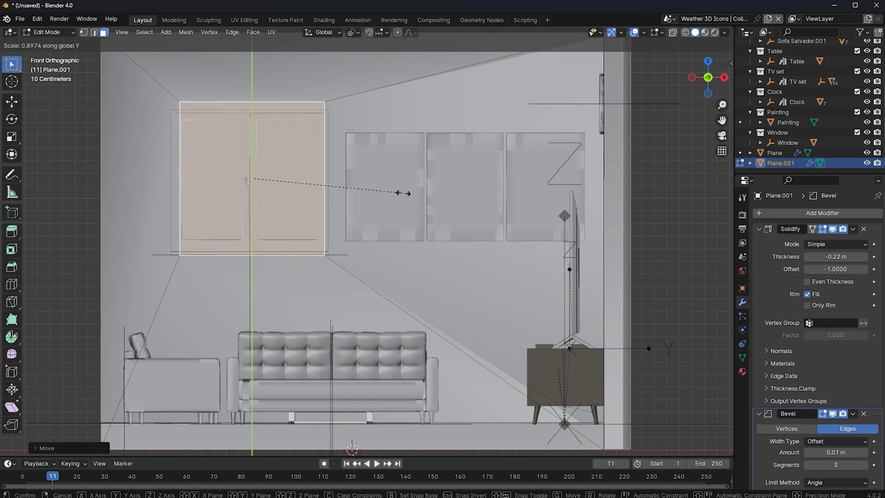
right_click(387, 189)
key(s)
key(z)
click(386, 185)
key(g)
key(z)
click(385, 189)
Widen the inset face slightly along X and nudge it sideways to align with the window frame
key(s)
key(x)
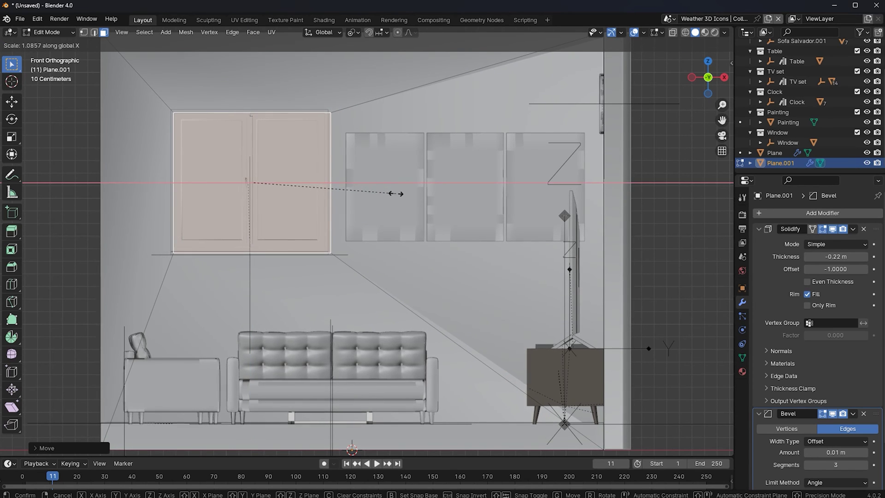
click(396, 194)
key(g)
key(x)
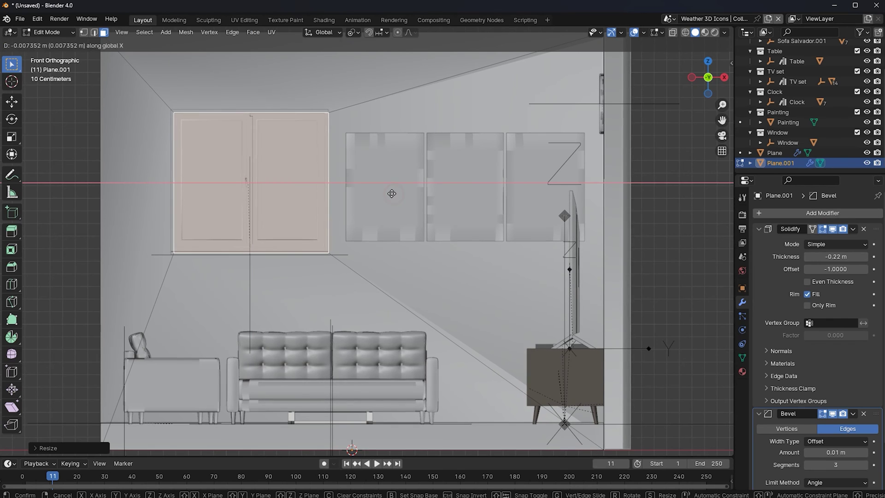
click(374, 192)
Delete the inset face behind the window to open a hole in the side wall, and leave mesh editing
mouse_move(373, 191)
middle_down()
mouse_move(397, 202)
mouse_move(308, 162)
mouse_move(375, 186)
middle_up()
key(x)
click(288, 182)
scroll(306, 184, down, 3)
key(Tab)
Try to inset the side wall faces surrounding the window opening
scroll(272, 178, down, 4)
middle_drag(271, 177, 192, 176)
scroll(342, 173, up, 5)
key(Tab)
scroll(315, 178, down, 3)
click(248, 159)
shift+click(297, 191)
shift+click(273, 283)
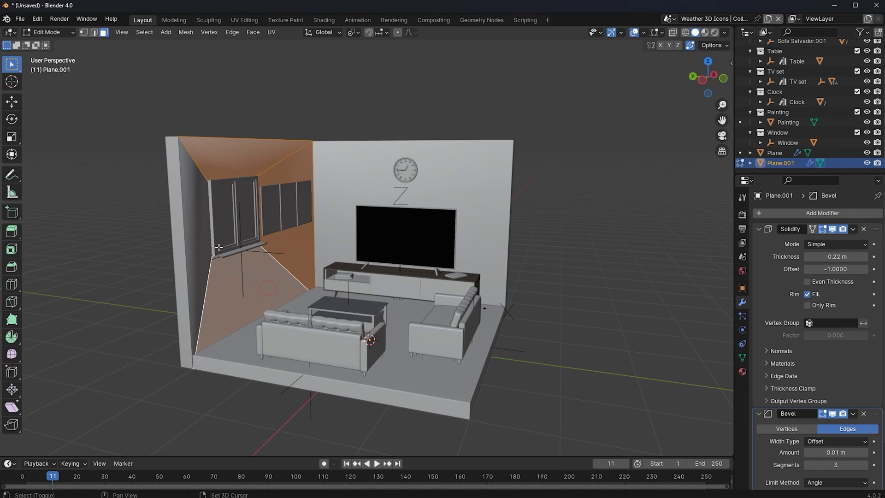
shift+click(206, 240)
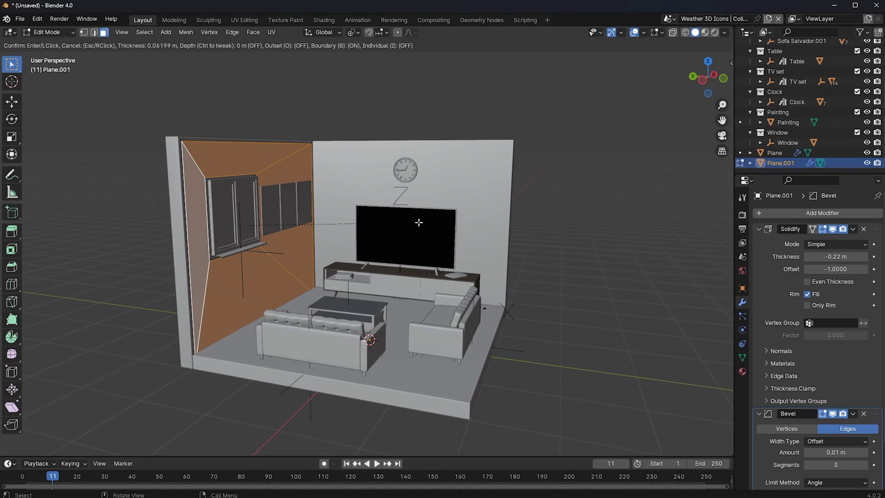
key(Tab)
middle_drag(348, 240, 351, 245)
Save the project as untitled.blend in the tv project folder
click(608, 264)
scroll(576, 256, down, 2)
middle_drag(507, 240, 382, 225)
key(ctrl+s)
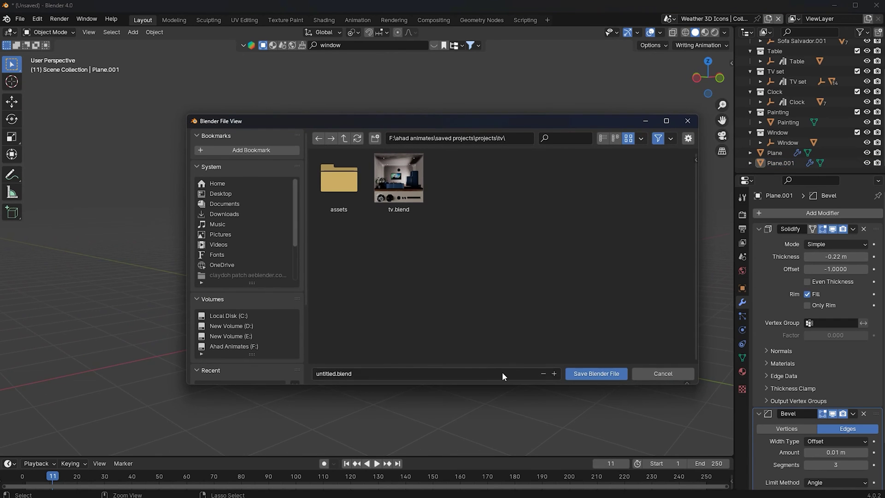
right_click(479, 372)
click(415, 328)
key(alt+Tab)
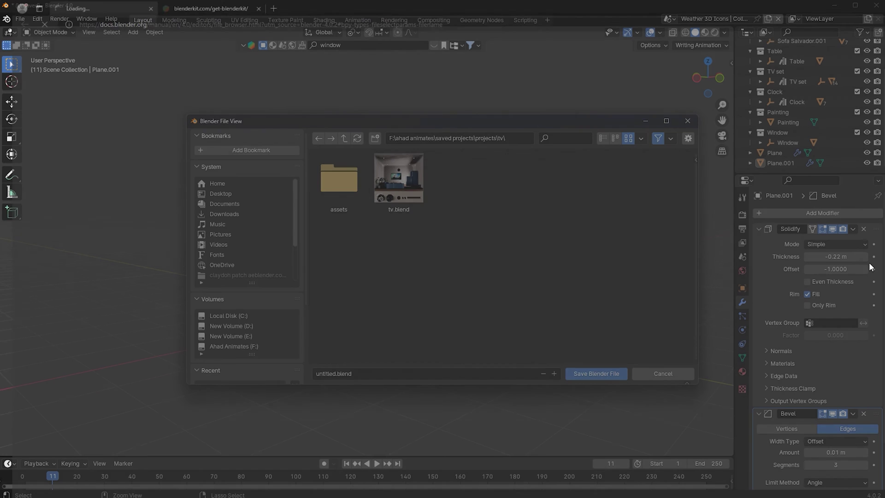
click(595, 372)
scroll(404, 275, up, 4)
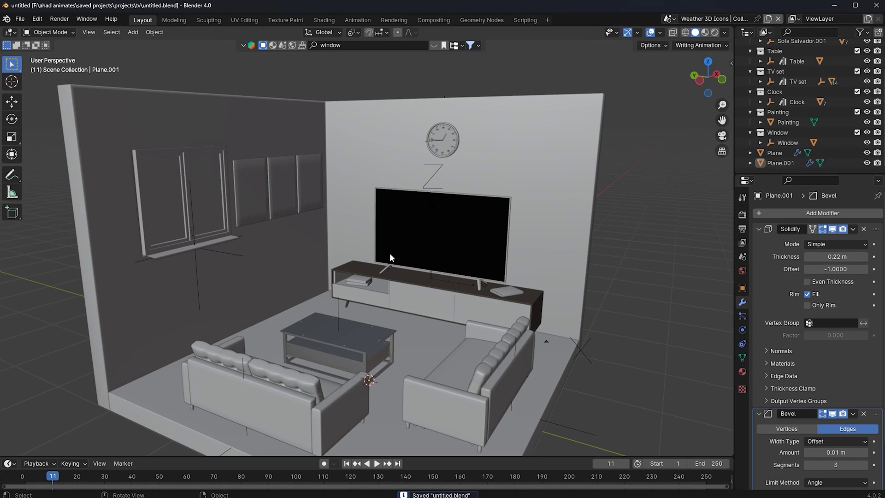
Search BlenderKit for "plant" and add the Small Monstera plant model to the scene
scroll(396, 258, down, 5)
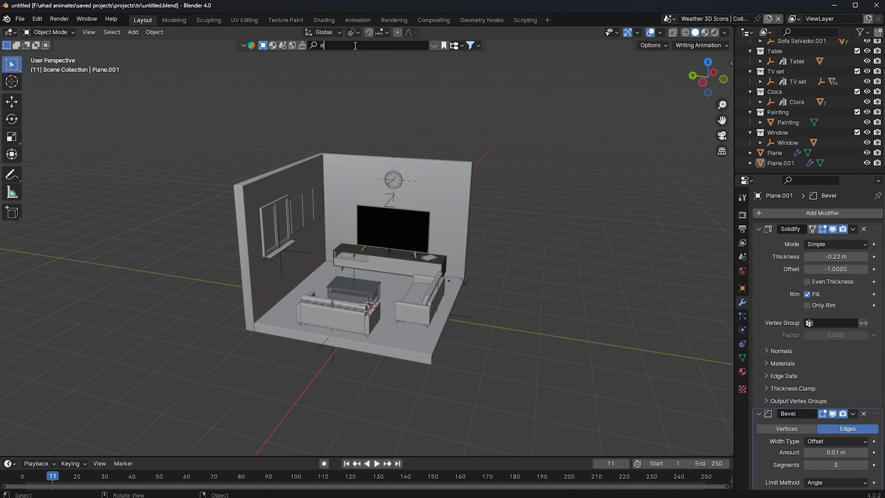
text(plant)
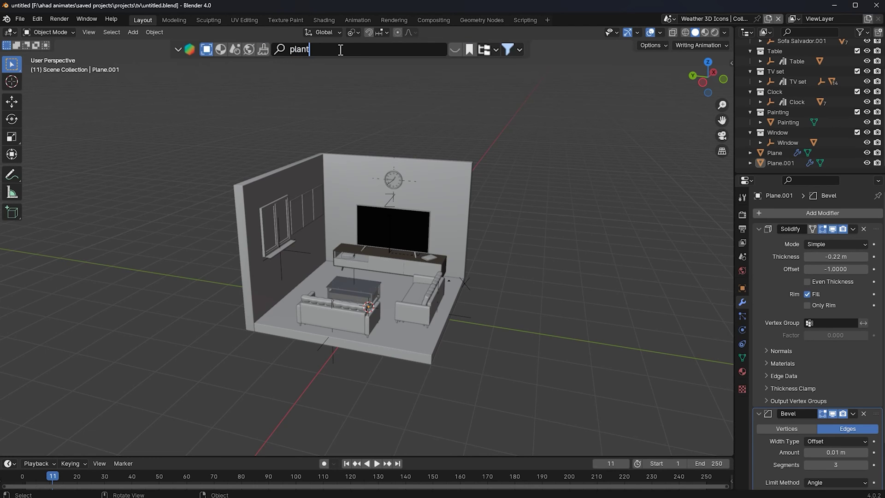
key(Return)
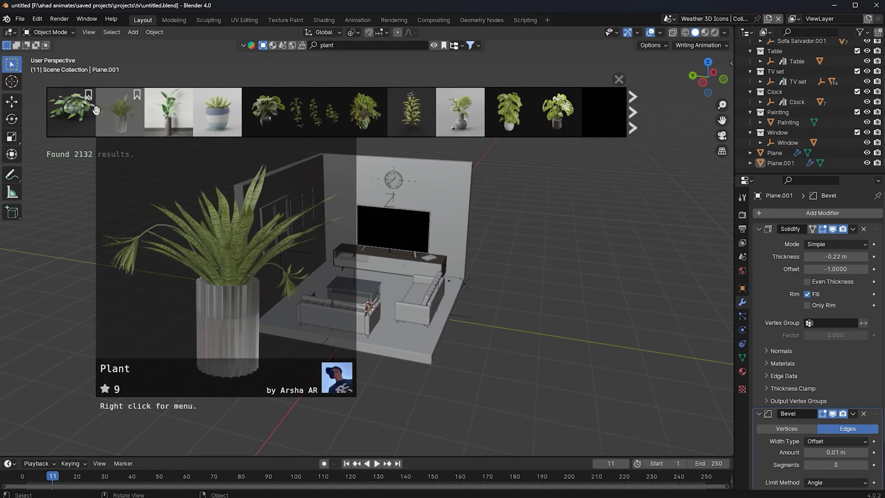
mouse_move(507, 114)
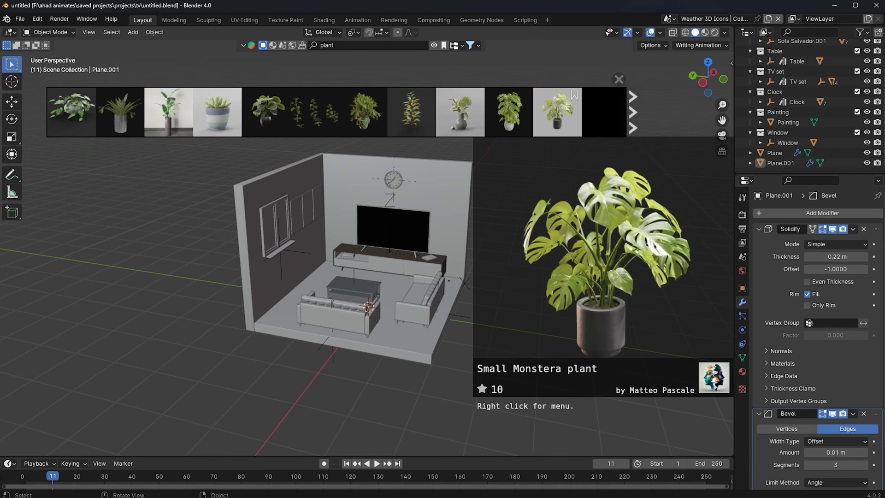
click(542, 117)
click(435, 48)
Select the Small Monstera plant and raise it along Z to about 1.2 m
middle_drag(425, 237, 397, 190)
scroll(799, 160, down, 2)
click(783, 154)
middle_drag(557, 276, 541, 215)
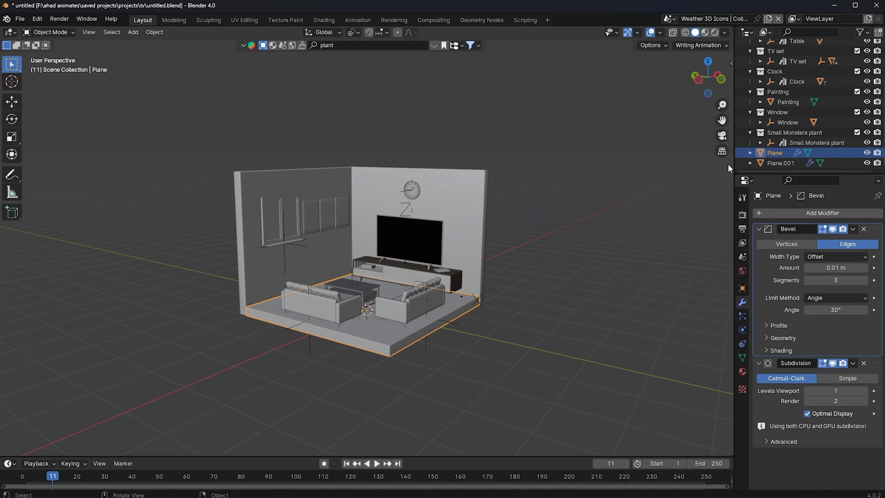
click(804, 143)
key(g)
key(z)
click(500, 176)
Enlarge the plant uniformly to about 4.7, and reduce its X and Y scale to about 3.86
key(s)
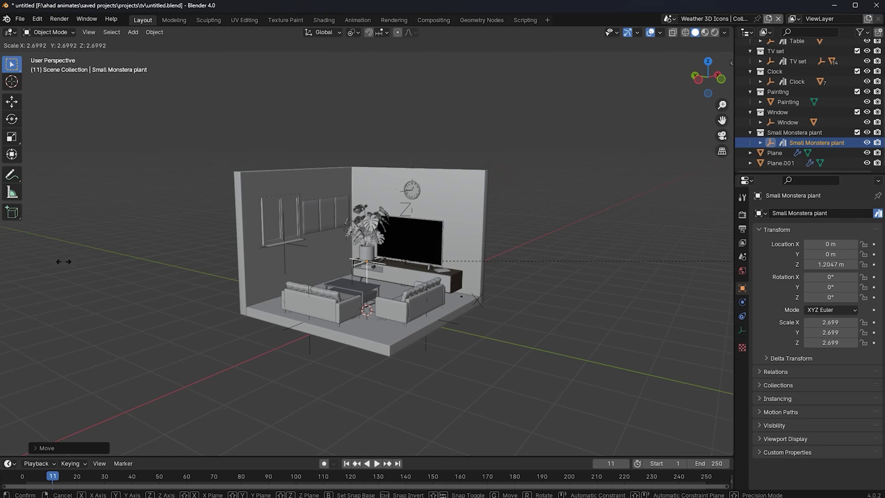
click(504, 226)
key(s)
key(shift+z)
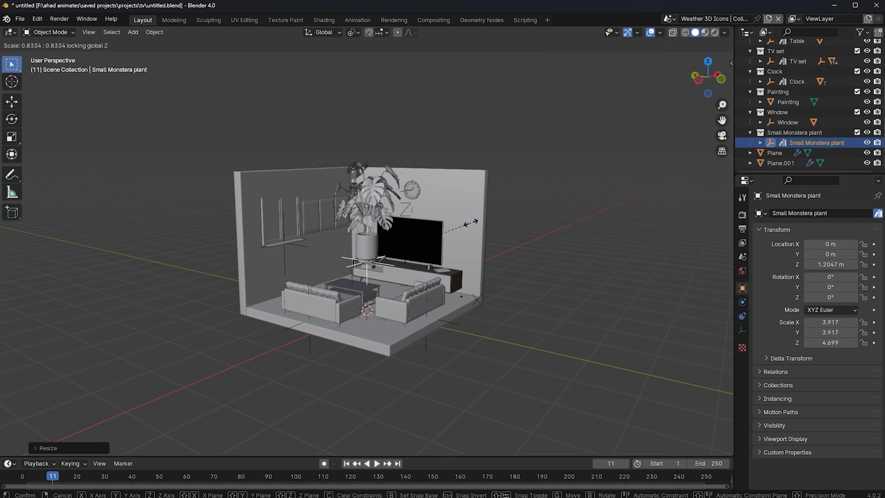
click(469, 222)
Lower the plant along Z to about 0.178 m so its pot stands on the floor
scroll(480, 189, up, 2)
middle_drag(482, 190, 523, 201)
key(g)
key(z)
click(515, 251)
Scale the plant down to about 3.28 in X and Y and 3.99 in Z, and move it into the corner beside the TV stand
key(s)
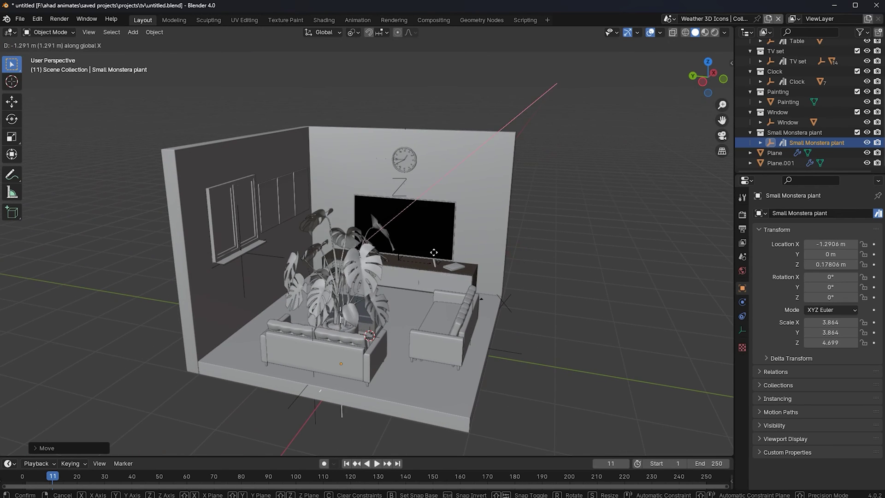
click(365, 272)
key(g)
key(x)
click(293, 210)
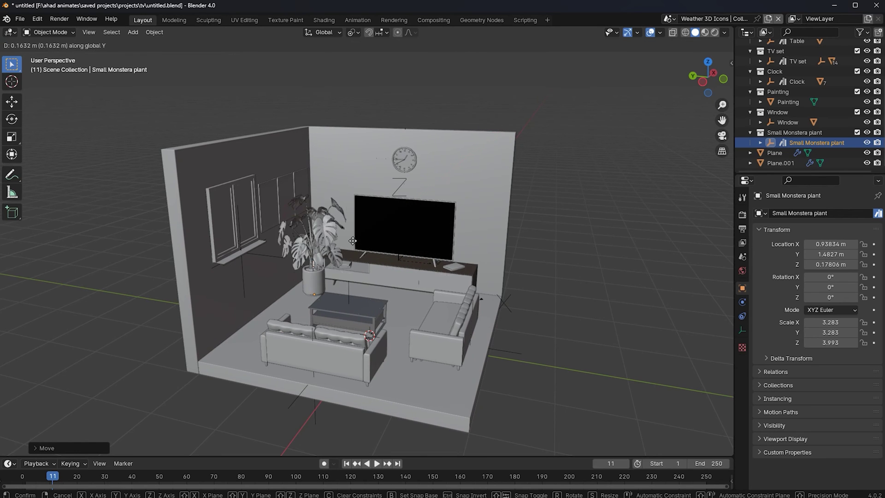
Slide the TV set along Y to about -0.119 m, away from the plant
click(502, 306)
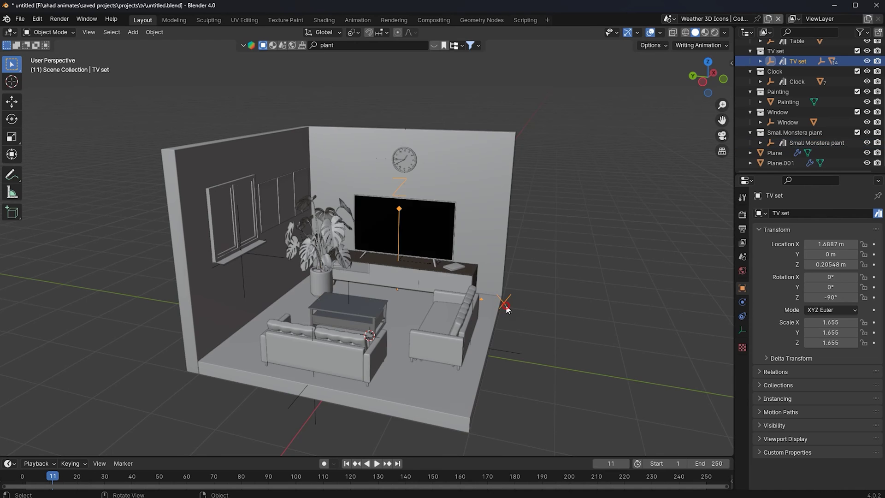
key(g)
key(y)
click(522, 312)
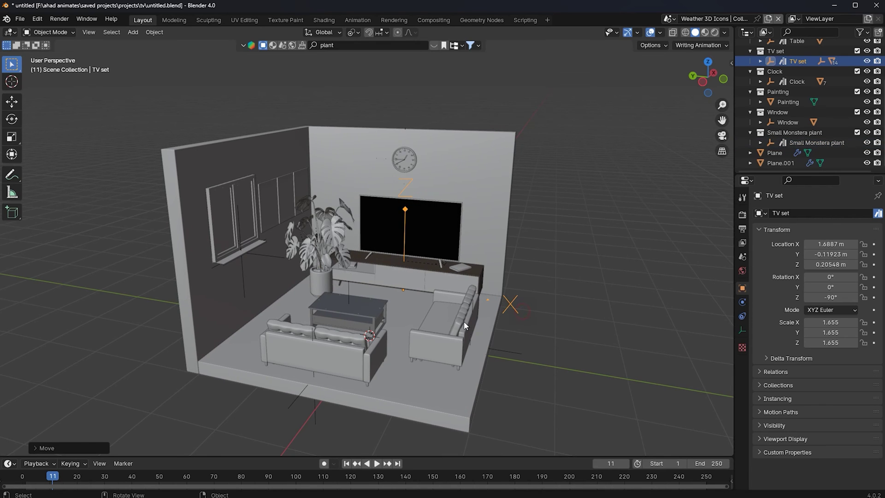
Slide the sofa on the open side of the room outward along Y to about -1.813 m
click(502, 348)
key(g)
key(x)
right_click(506, 351)
key(g)
key(y)
click(515, 350)
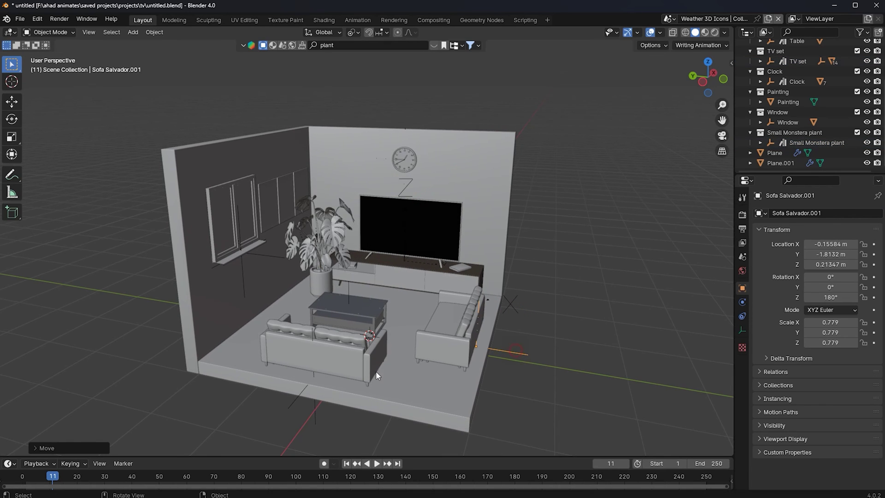
Shift the sofa facing the TV along X to about -1.809 m
click(320, 405)
click(319, 408)
key(g)
key(x)
click(339, 366)
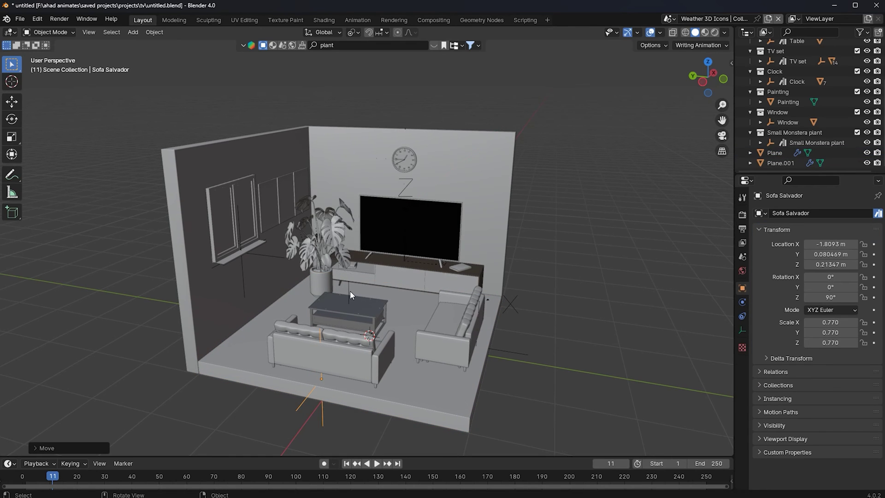
Move the Small Monstera plant toward the room corner and scale it down to about 2.38 in X and Y and 2.89 in Z
click(349, 291)
click(359, 275)
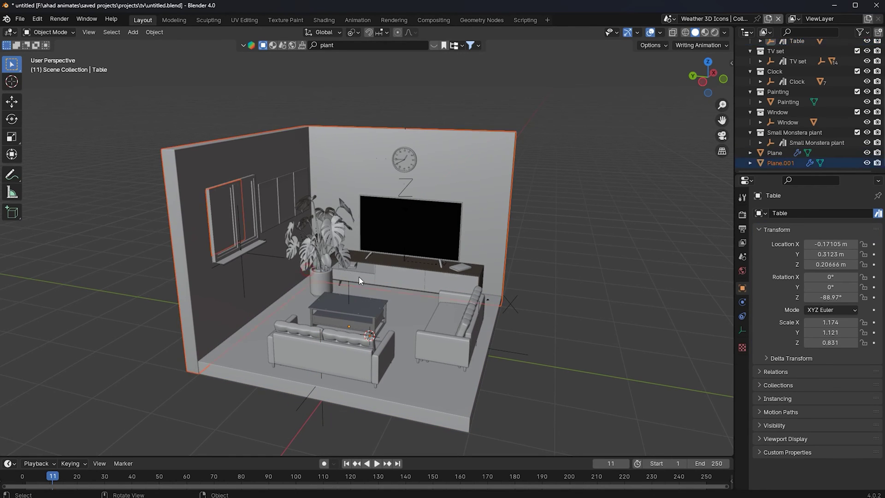
click(313, 284)
middle_drag(406, 272, 620, 214)
click(802, 143)
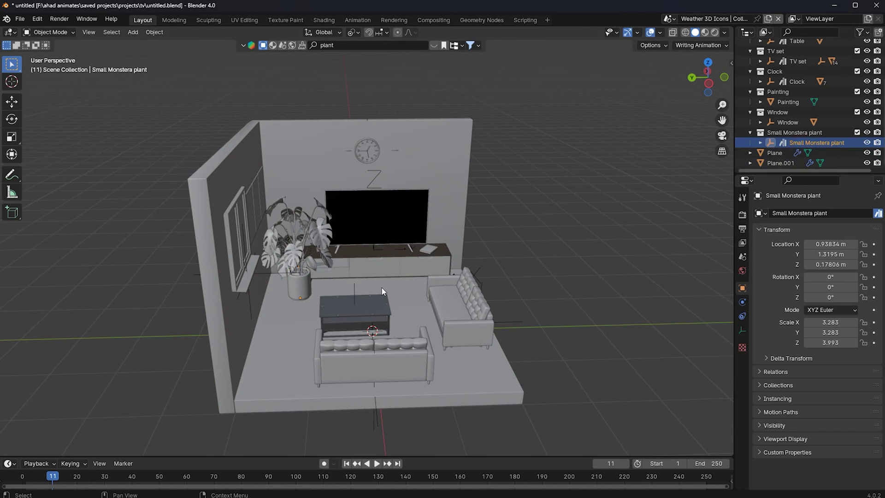
key(g)
key(y)
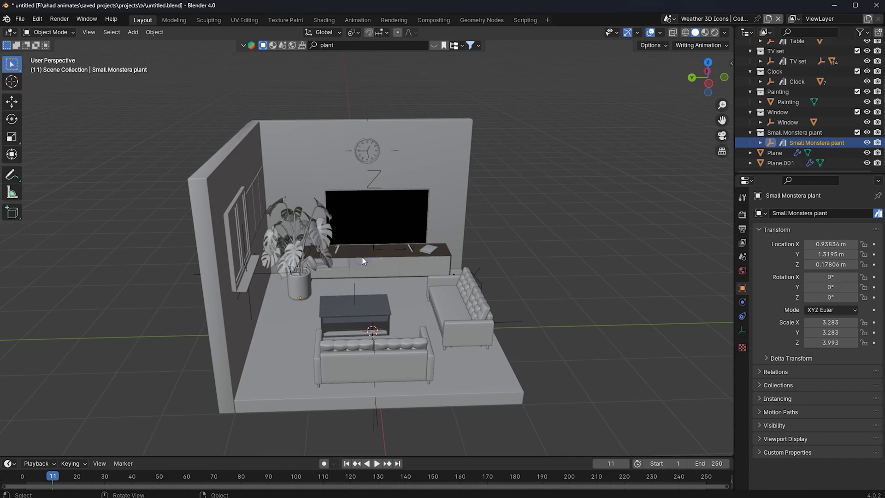
key(s)
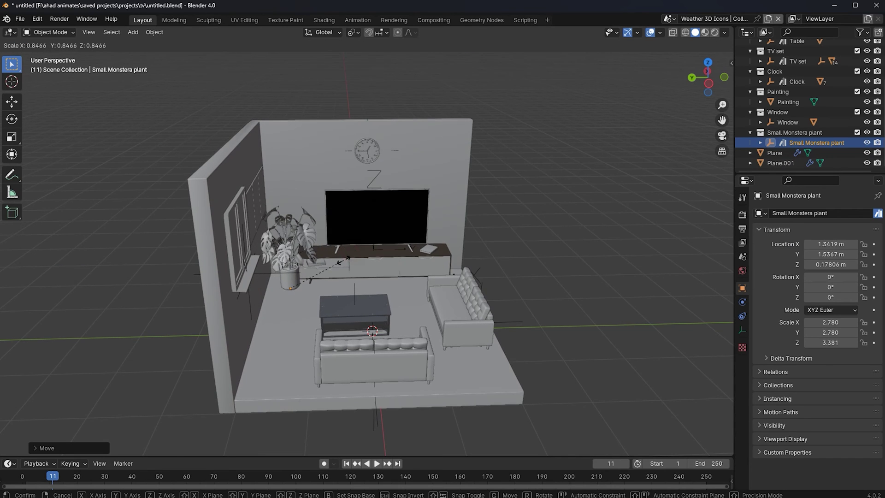
click(337, 267)
Position the plant in the corner beside the TV stand at about X 1.361 m and Y 1.618 m
key(g)
key(x)
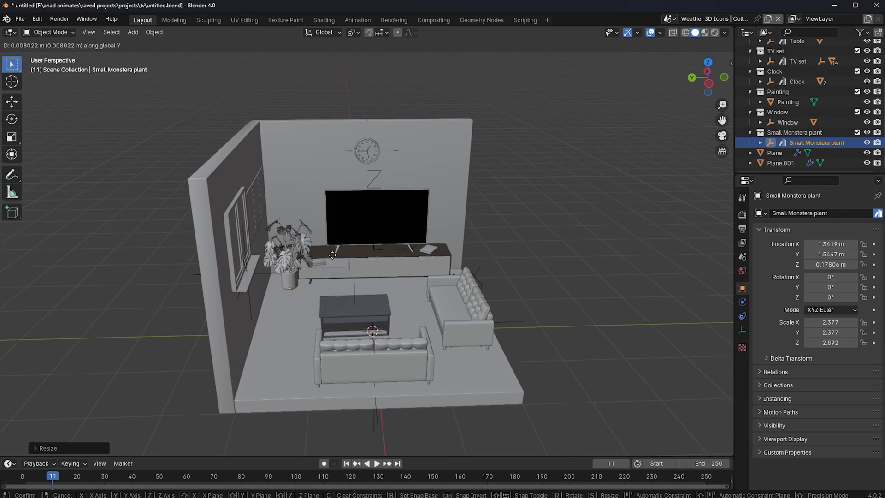
key(y)
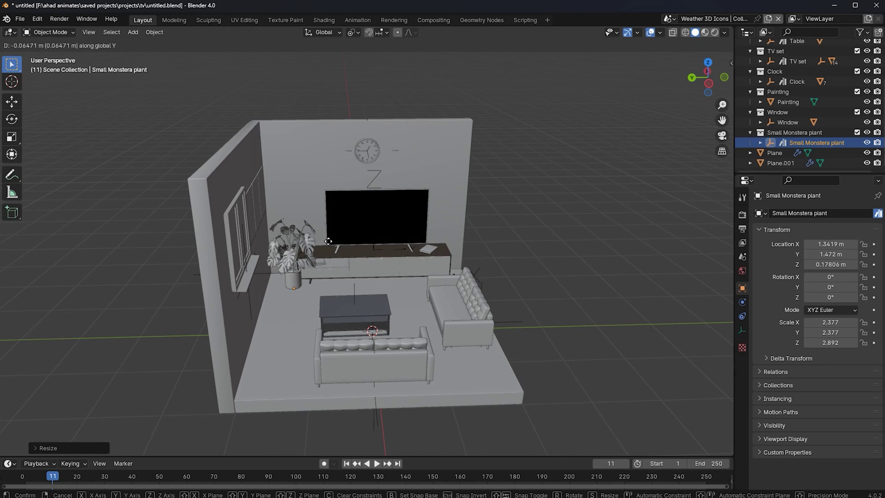
click(322, 246)
key(g)
key(x)
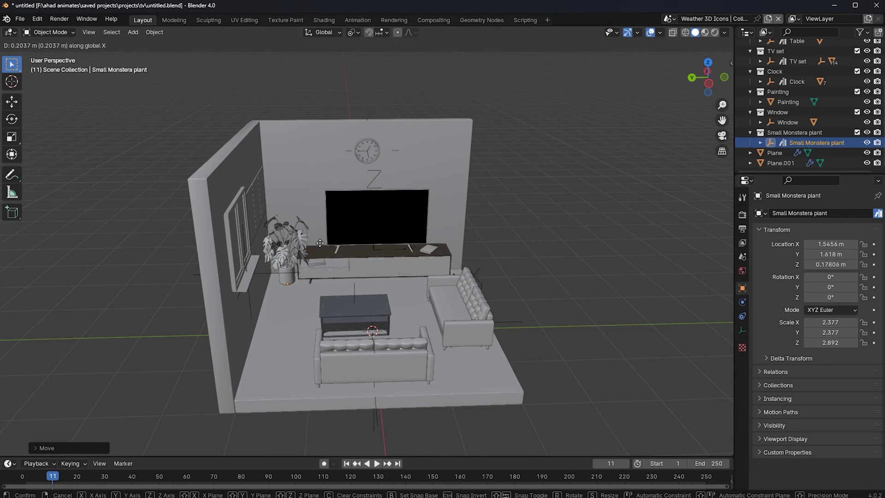
click(321, 245)
Search the BlenderKit models for "dustbin" and add the Dust Bin Baskit to the scene
scroll(324, 207, down, 2)
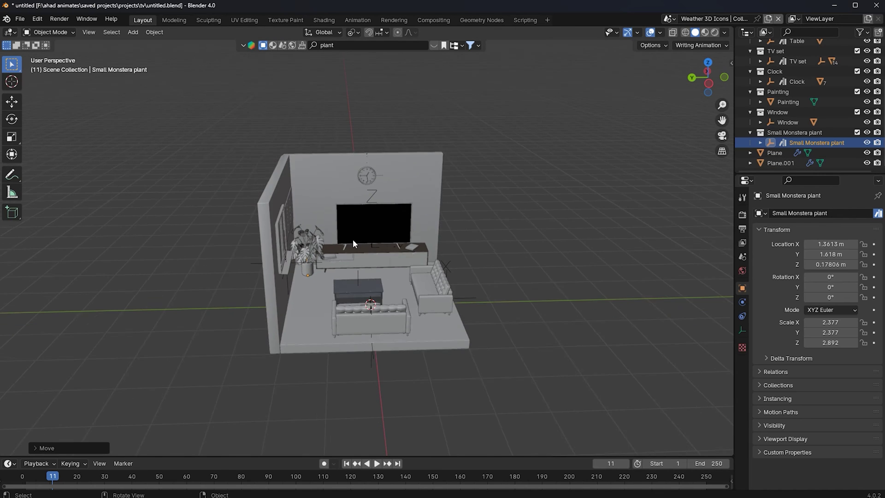
middle_drag(370, 242, 442, 240)
scroll(562, 247, up, 3)
middle_drag(622, 252, 263, 244)
scroll(320, 191, down, 3)
click(355, 48)
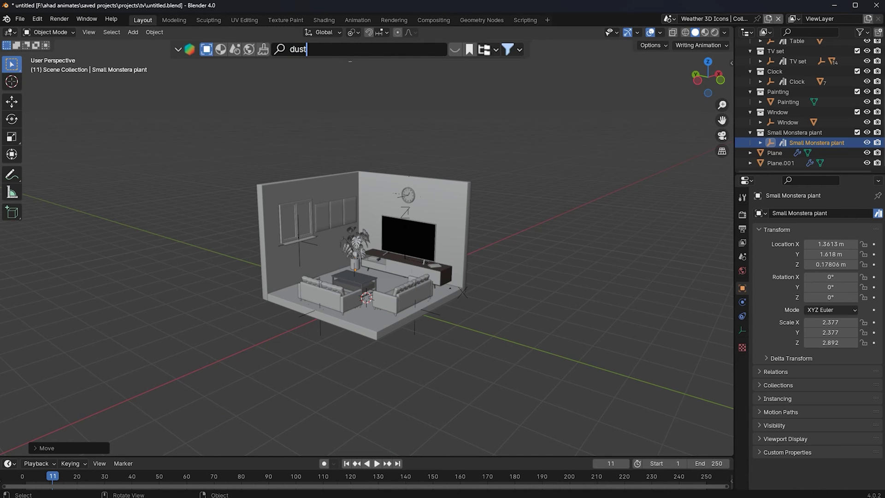
text(dustbin)
key(Return)
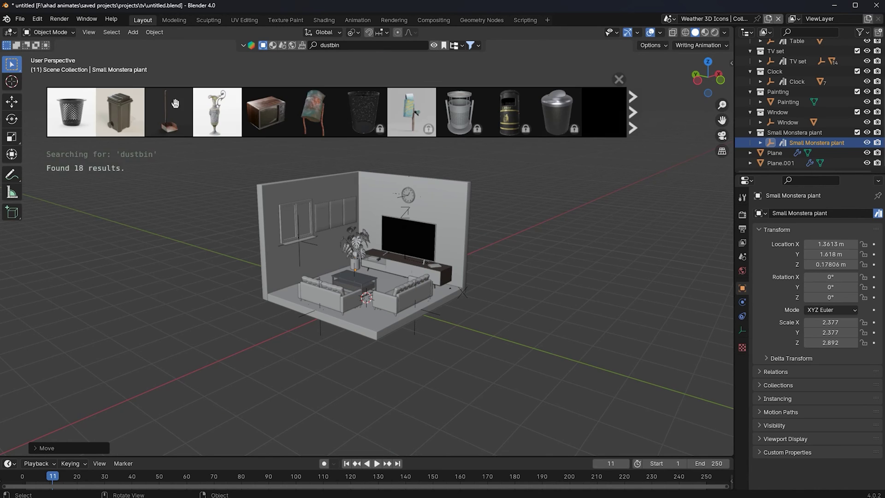
mouse_move(115, 108)
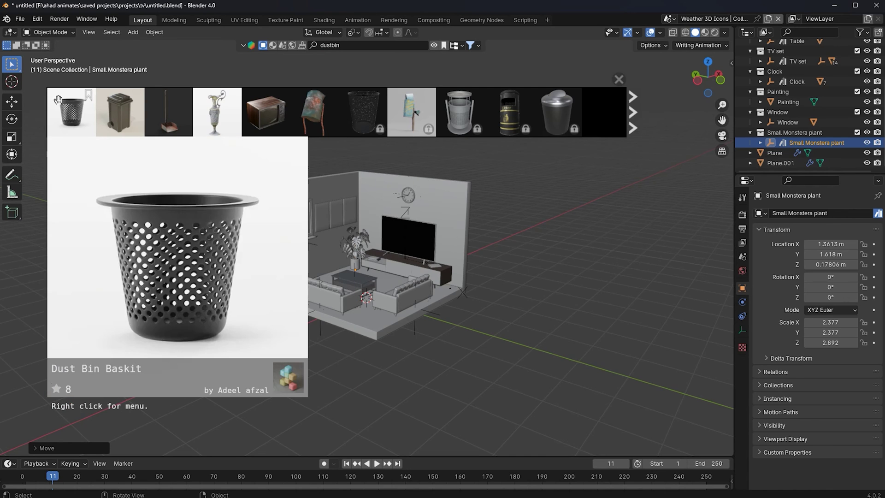
click(71, 112)
mouse_move(295, 123)
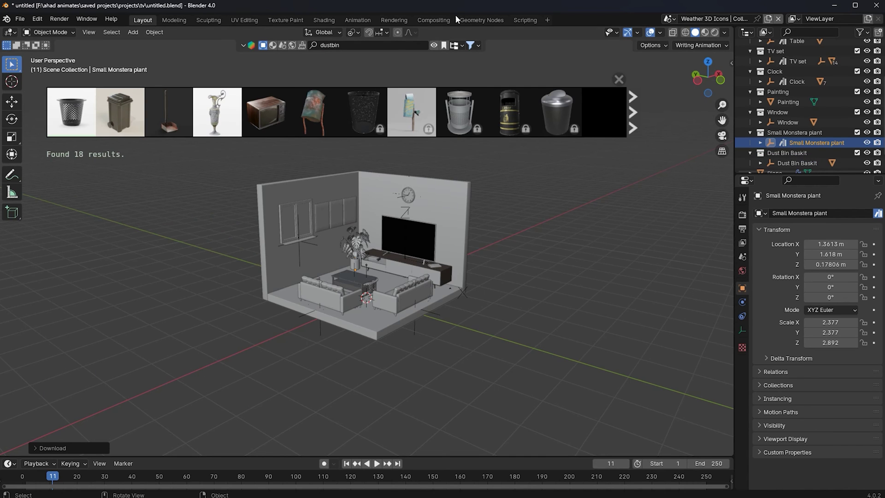
click(434, 45)
Move the dust bin horizontally to about X -1.298 m and Y 1.706 m, beside the window wall behind the sofa
middle_drag(468, 280, 442, 216)
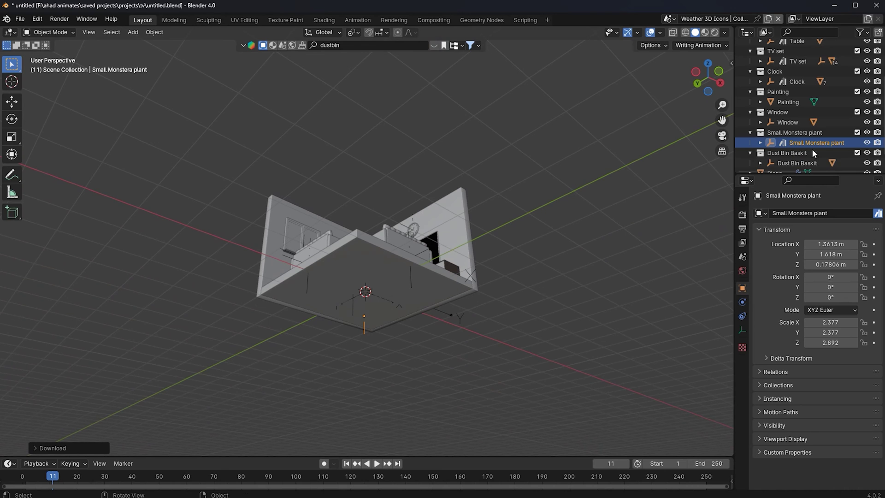
scroll(801, 146, down, 2)
click(802, 142)
middle_drag(362, 208, 465, 248)
key(g)
key(shift+z)
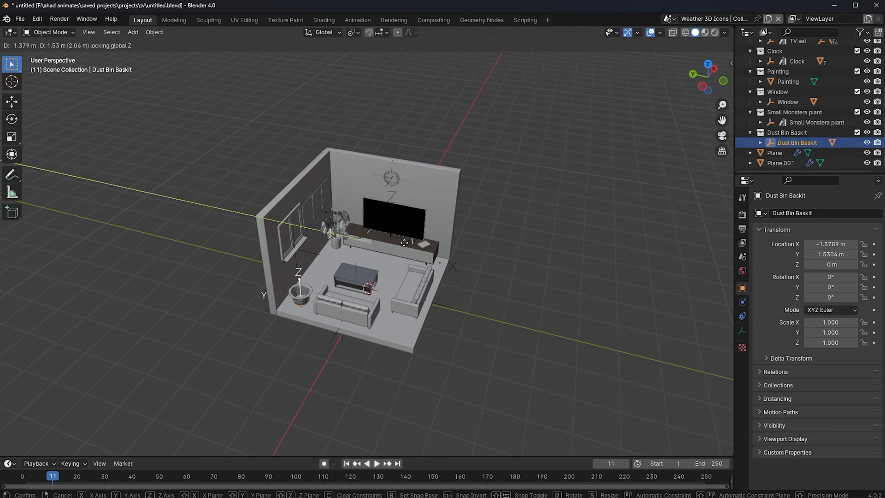
click(405, 240)
middle_drag(404, 240, 430, 189)
key(s)
key(shift+z)
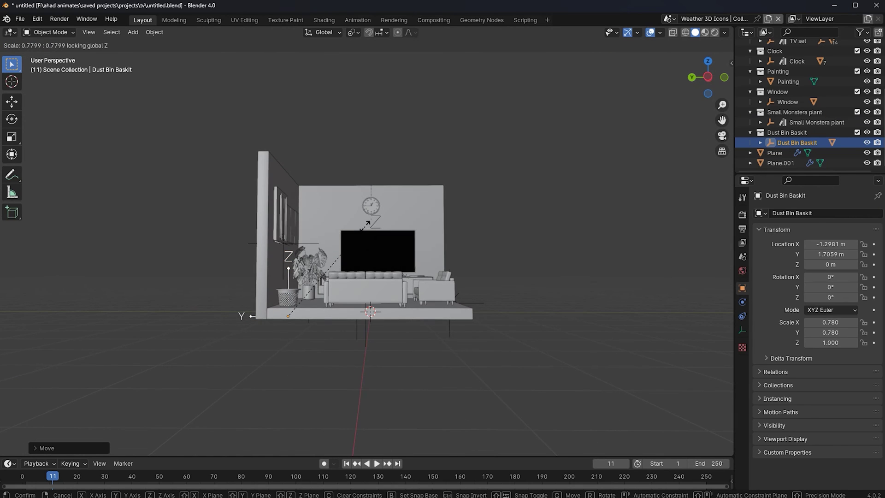
right_click(388, 219)
Scale the dust bin down uniformly to about 0.673 and raise it along Z to about 0.192 m to stand on the floor
key(g)
key(z)
click(389, 214)
key(s)
click(361, 252)
key(g)
key(z)
click(362, 247)
Stretch the dust bin's Z scale to about 0.783 and save the file
key(s)
key(z)
middle_drag(381, 232, 383, 251)
click(403, 252)
middle_drag(458, 234, 468, 223)
key(ctrl+s)
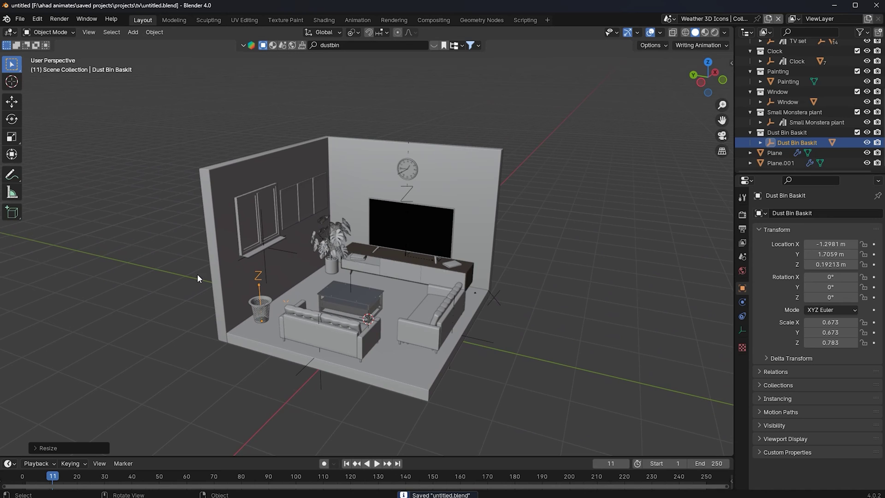
Display the room in rendered viewport shading and save the file
middle_drag(382, 198, 340, 201)
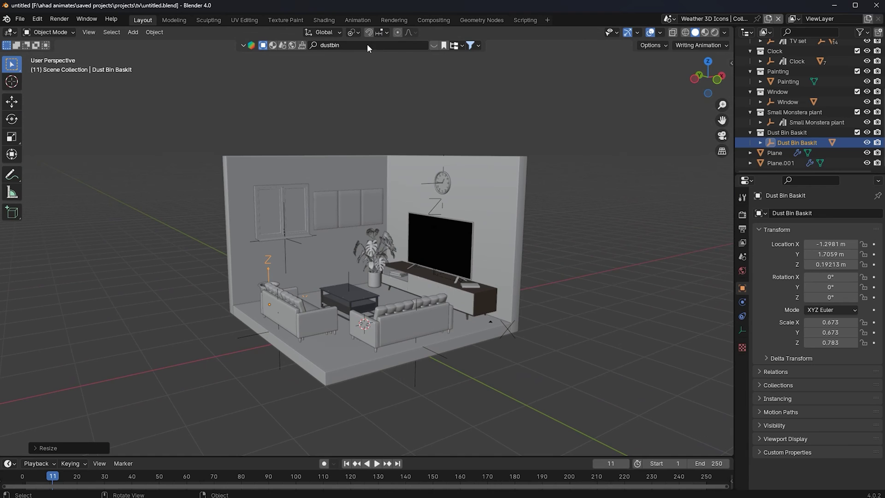
middle_drag(468, 194, 441, 268)
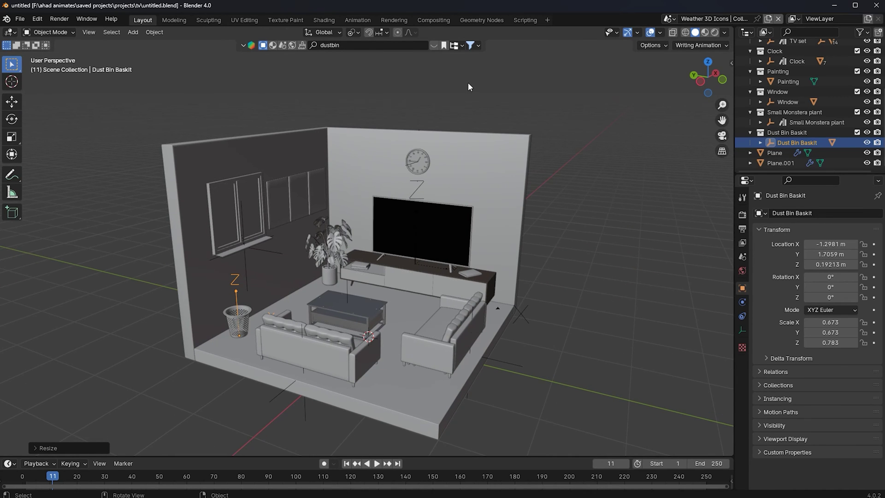
click(714, 32)
key(ctrl+s)
scroll(645, 198, down, 4)
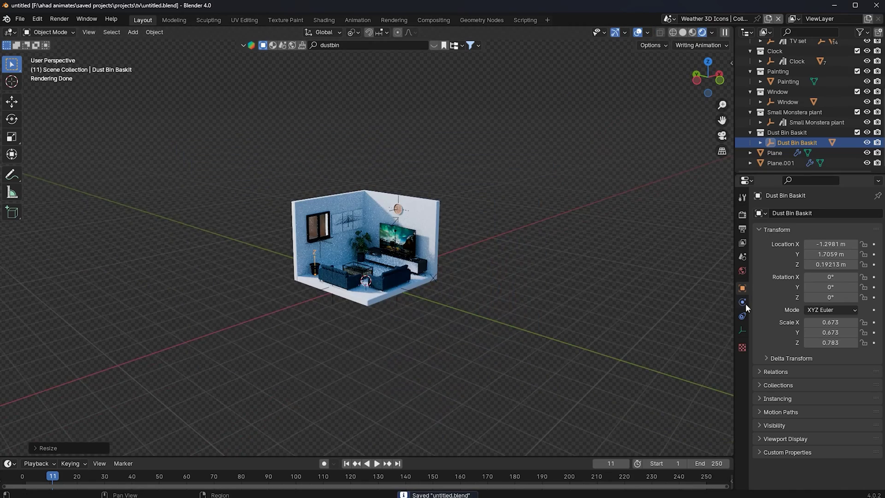
Unlink the scene's current world, create a new default world, and check the room's rendered lighting
click(742, 271)
click(878, 213)
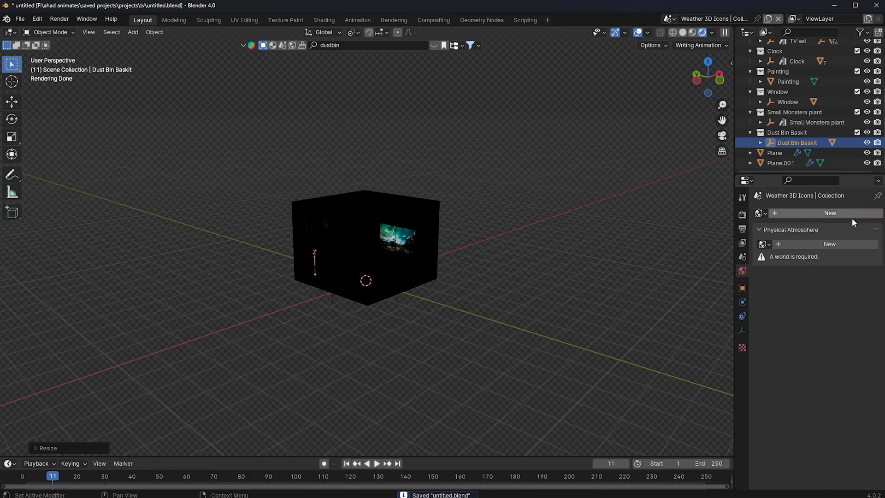
click(853, 213)
scroll(636, 269, up, 6)
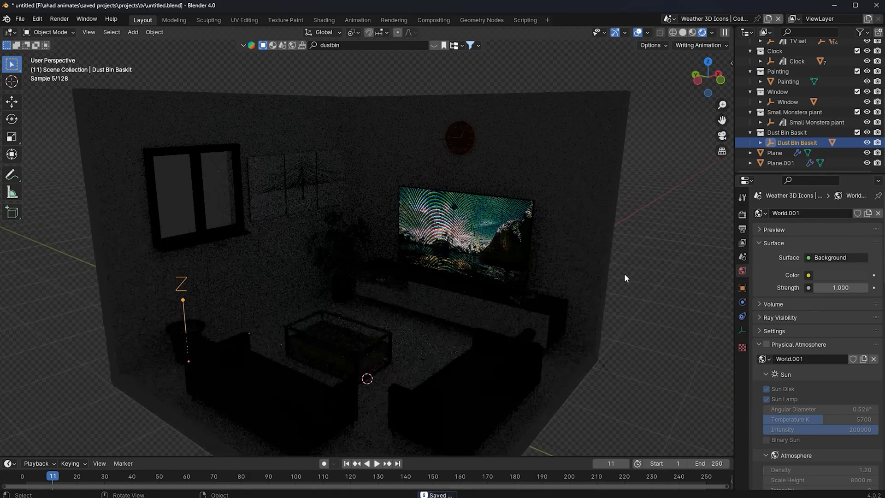
scroll(495, 264, down, 3)
middle_drag(495, 264, 482, 202)
scroll(534, 267, up, 3)
scroll(482, 202, down, 5)
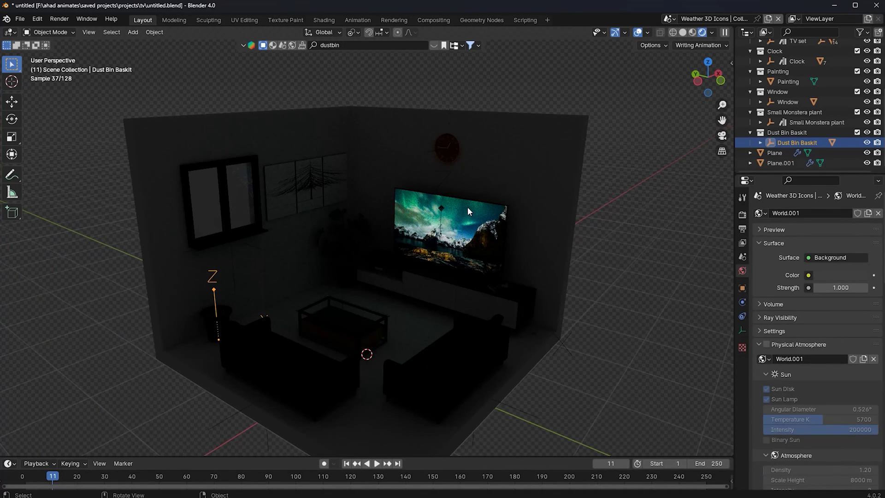
Switch the viewport to material preview shading and search the BlenderKit materials for "wood"
click(682, 44)
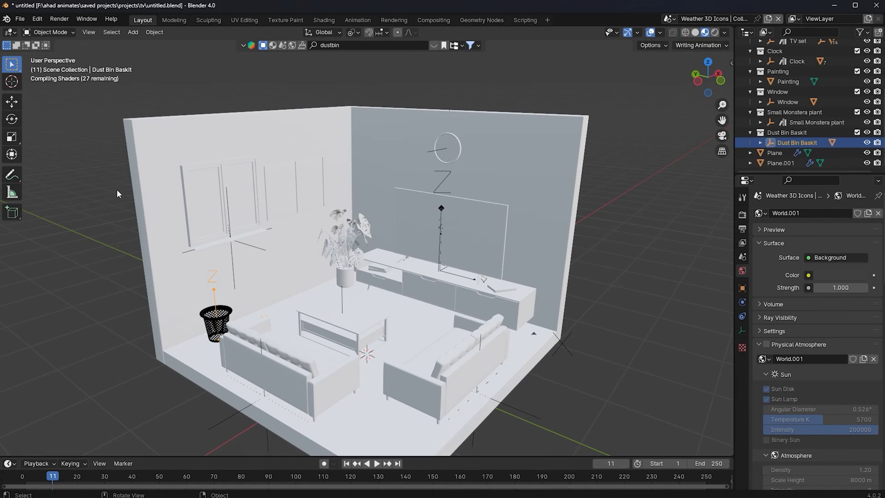
click(344, 45)
text(metal)
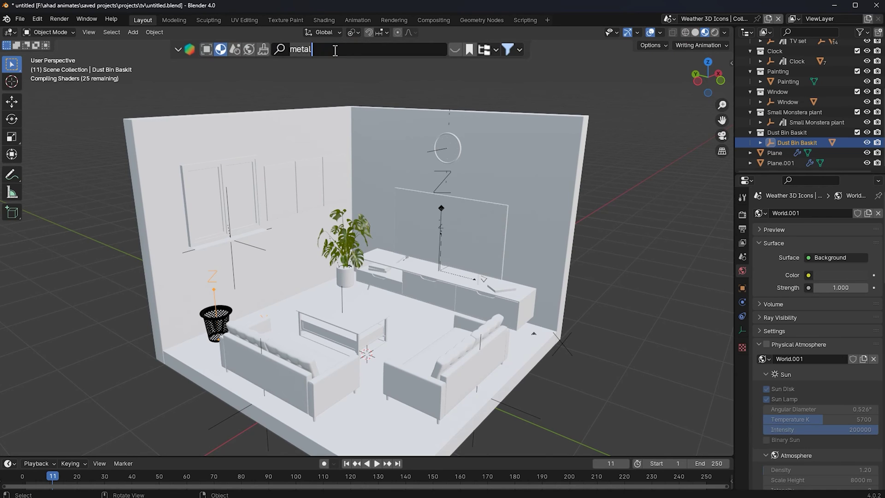
key(Return)
scroll(434, 152, down, 2)
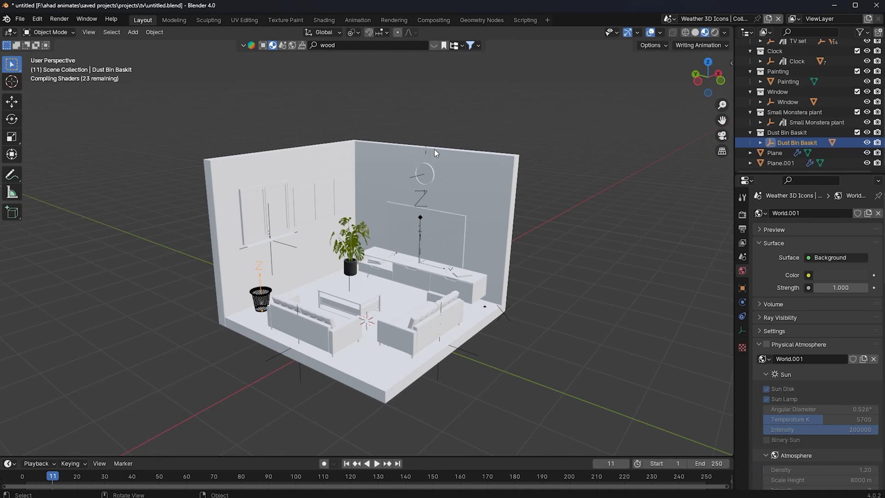
click(435, 44)
click(434, 45)
click(433, 47)
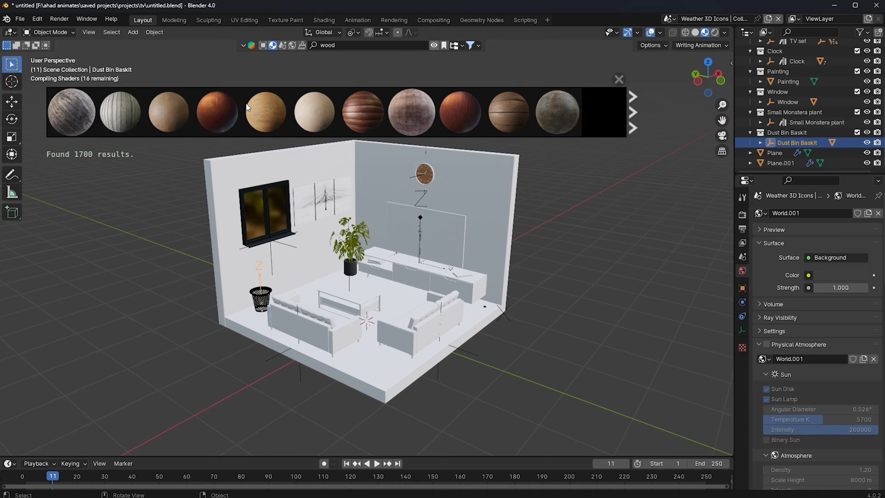
Browse the wood materials and apply Wood Parquet to the room's floor
scroll(420, 115, down, 2)
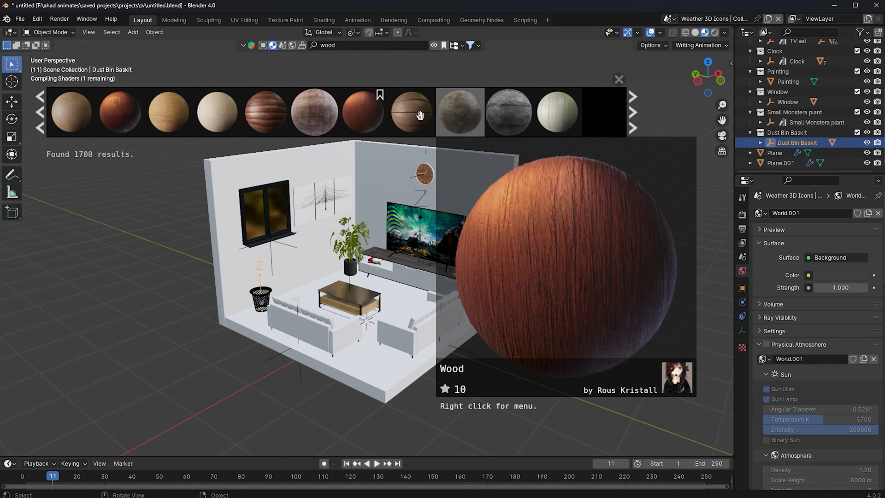
scroll(420, 115, down, 4)
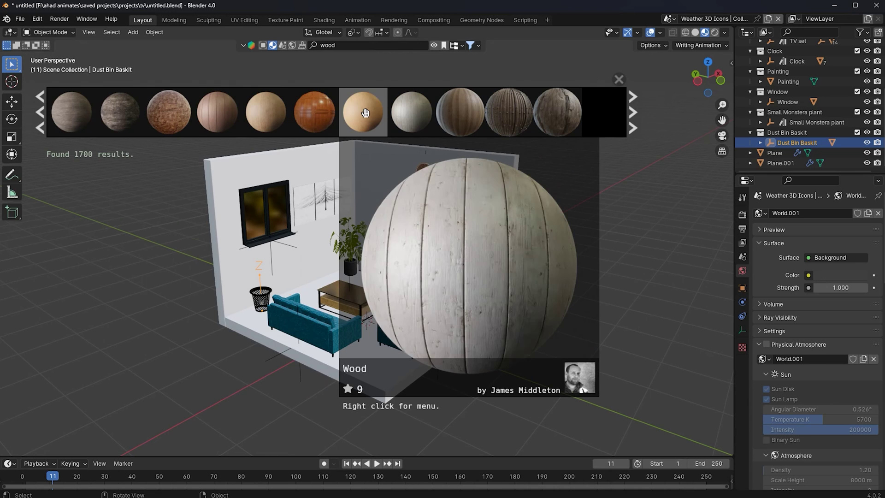
mouse_move(209, 106)
scroll(208, 107, down, 8)
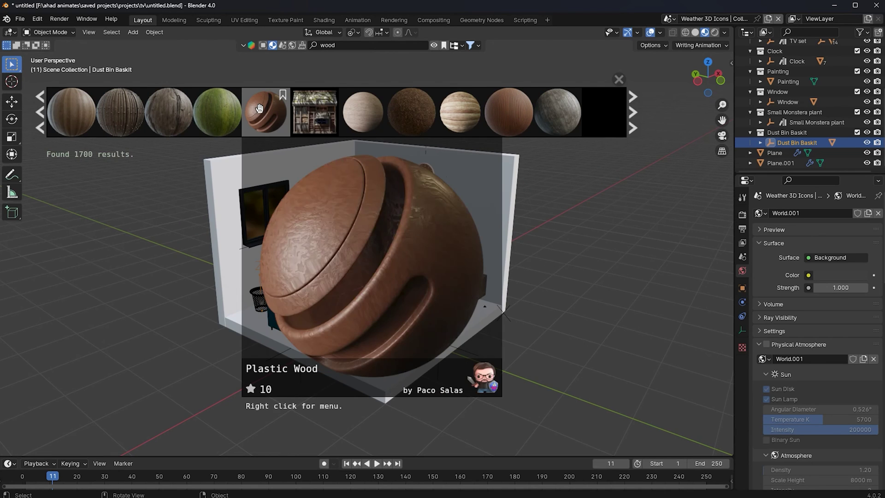
mouse_move(490, 110)
scroll(490, 110, down, 4)
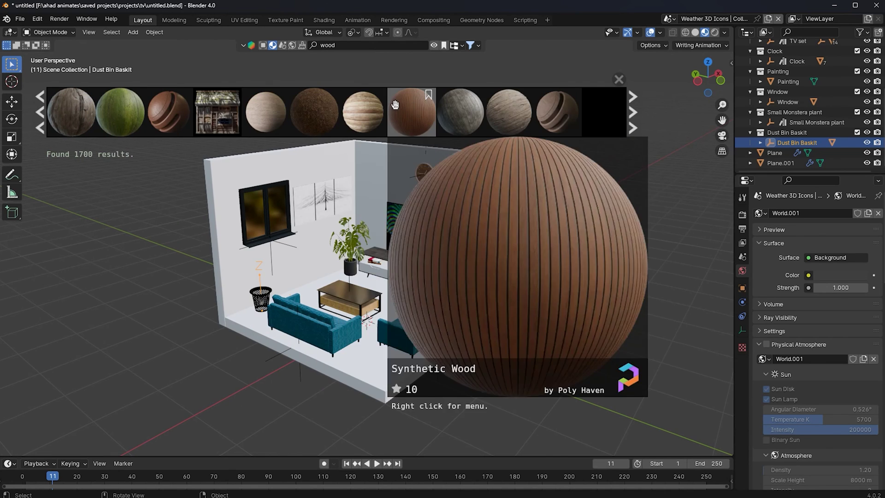
mouse_move(454, 118)
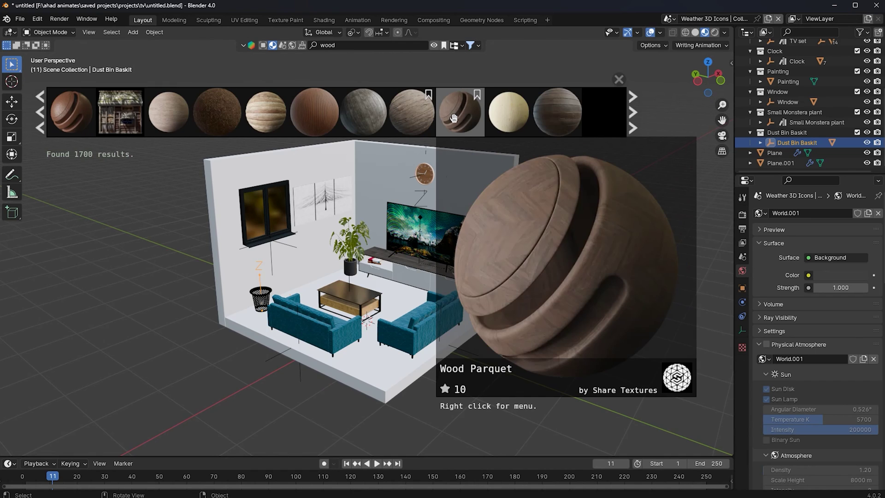
mouse_move(454, 118)
mouse_down()
mouse_move(443, 355)
mouse_move(398, 420)
mouse_move(374, 364)
mouse_up()
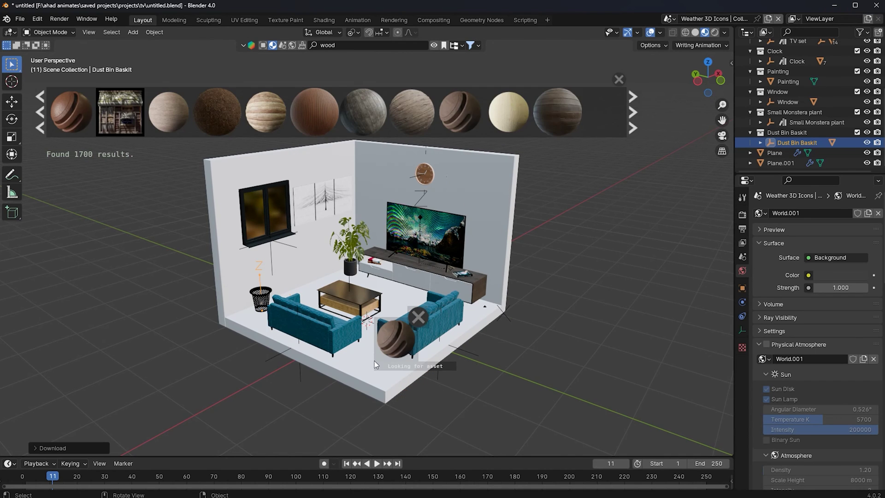
scroll(396, 288, up, 5)
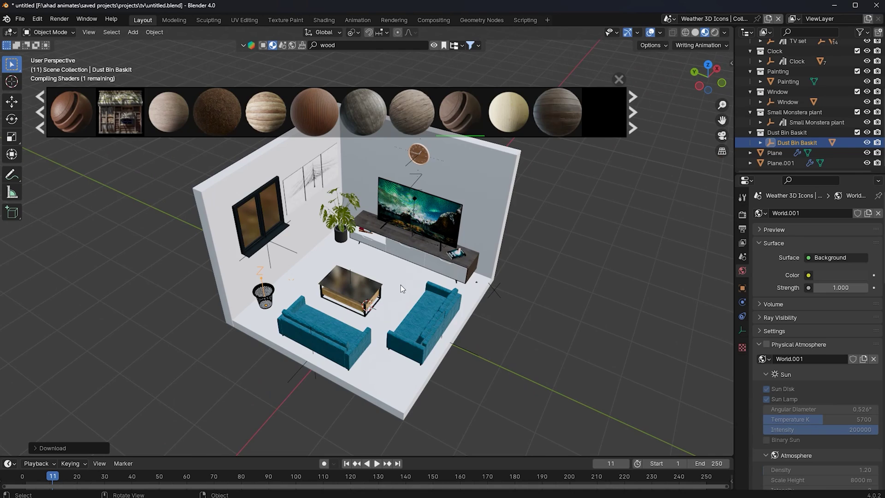
Search the BlenderKit materials for "wall"
middle_drag(393, 274, 381, 251)
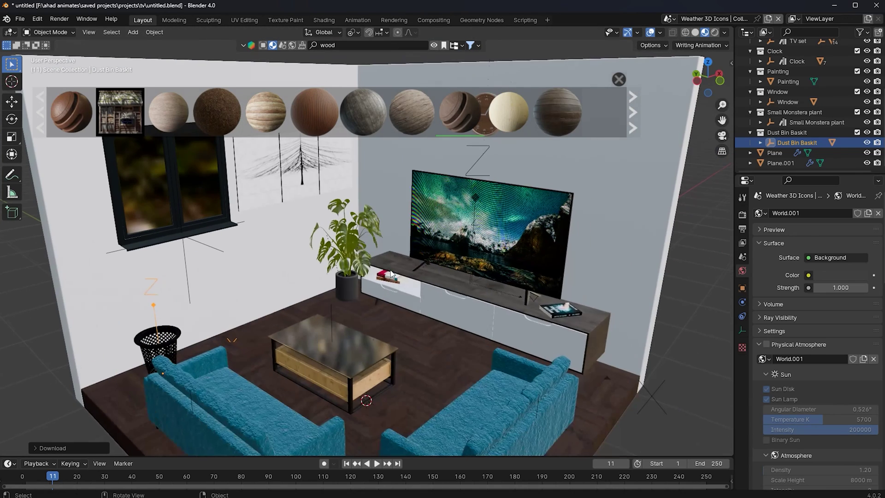
click(345, 44)
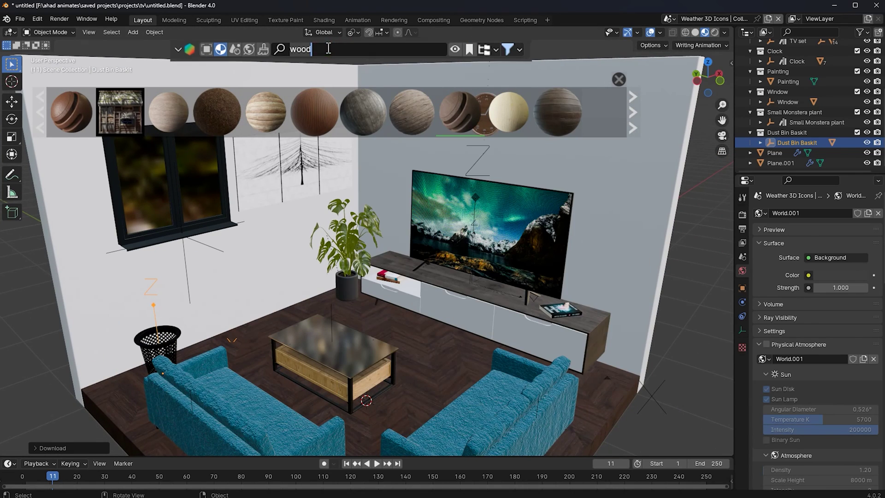
text(wall)
key(Return)
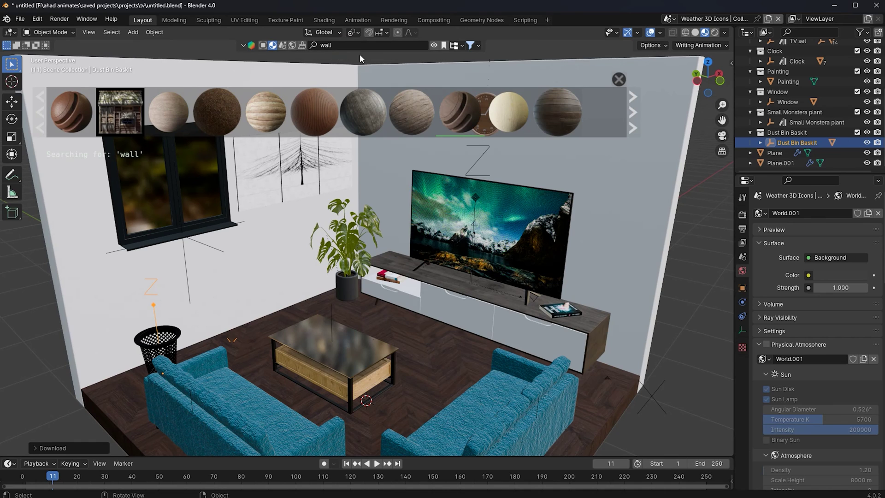
Browse the wall materials, apply Wall paint to the room's walls, and hide the asset bar
mouse_move(144, 107)
scroll(144, 107, down, 8)
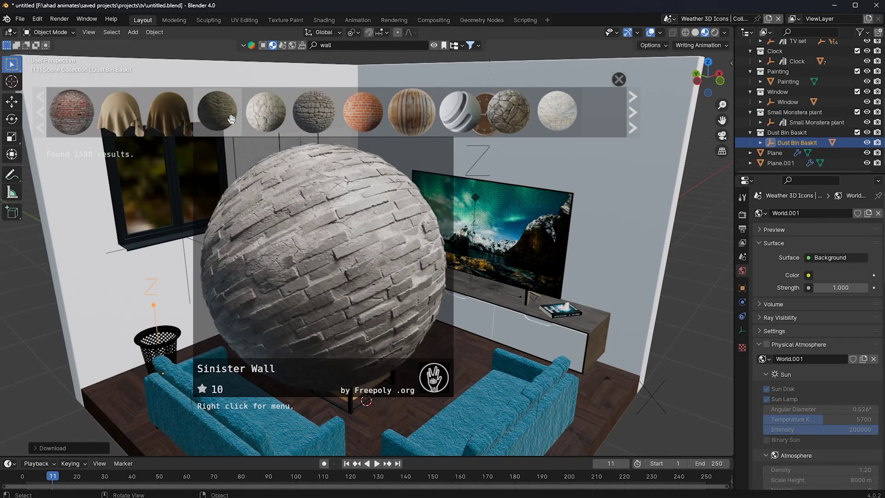
scroll(268, 111, up, 6)
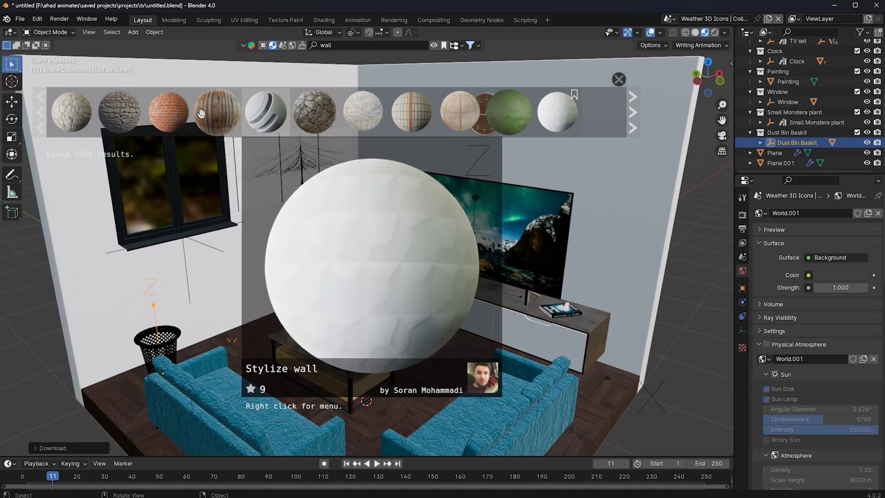
scroll(341, 111, down, 3)
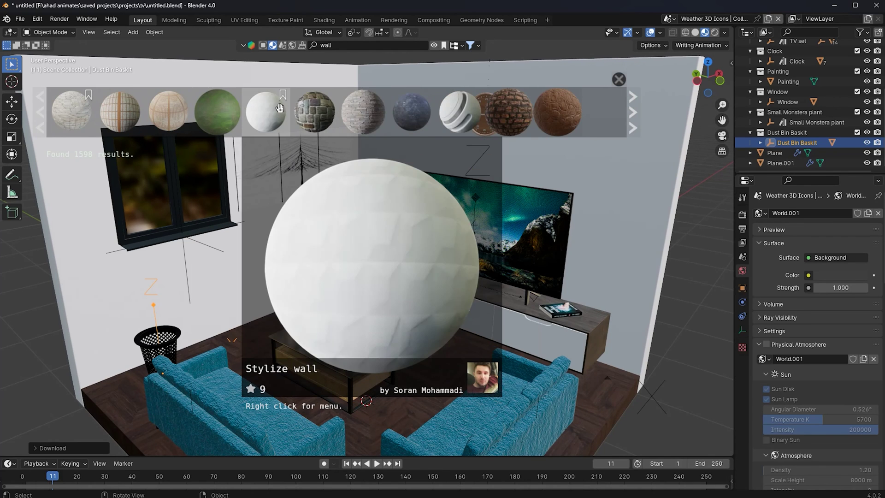
scroll(267, 113, down, 2)
scroll(267, 113, down, 5)
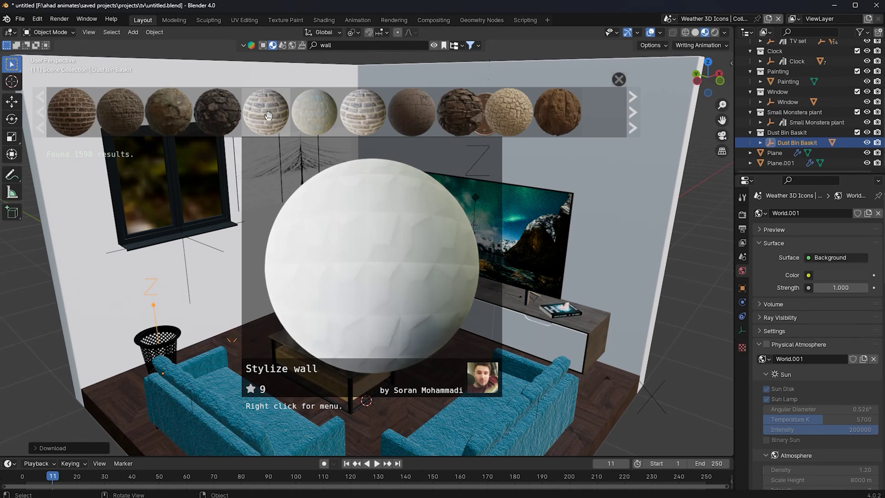
scroll(269, 114, down, 5)
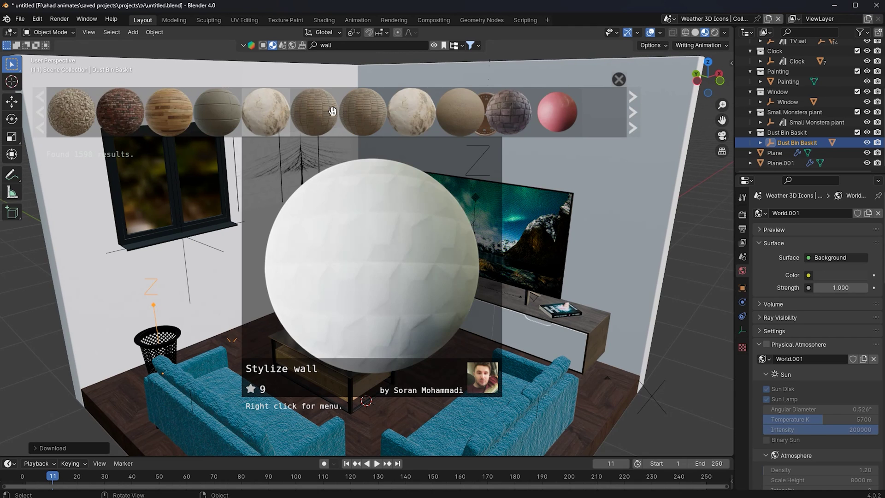
scroll(332, 111, down, 3)
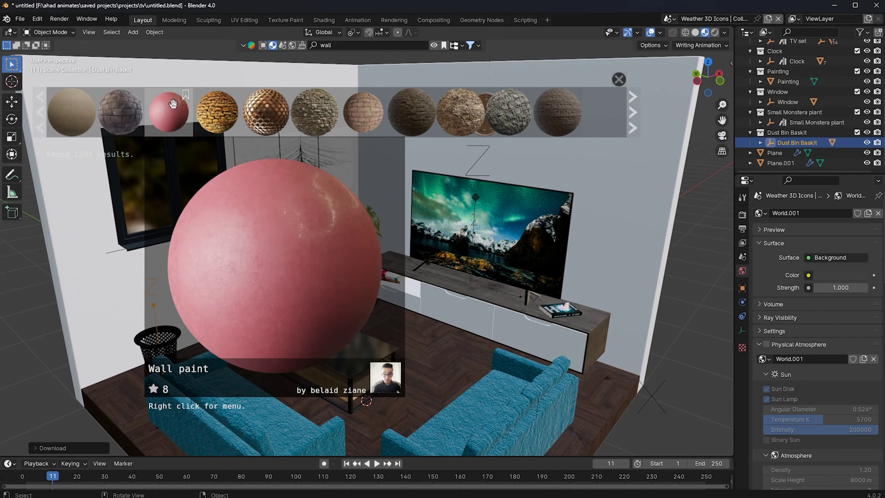
mouse_move(169, 113)
mouse_down()
mouse_move(569, 151)
mouse_move(544, 125)
mouse_up()
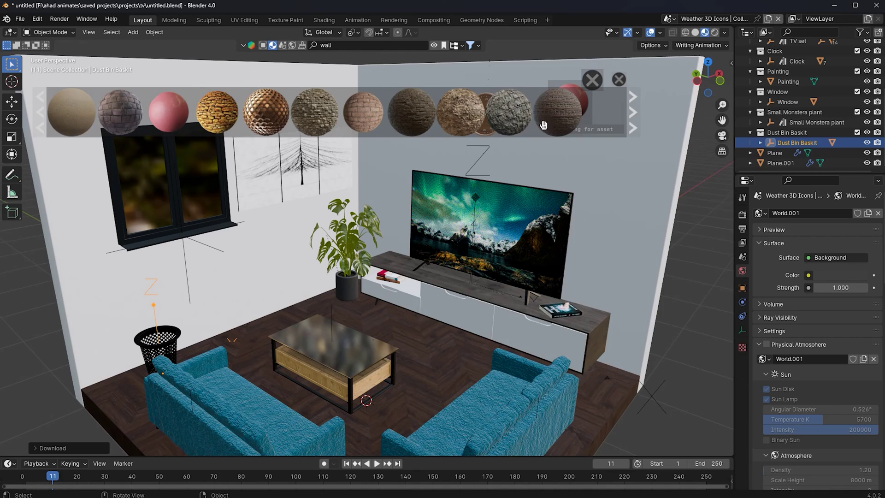
click(437, 45)
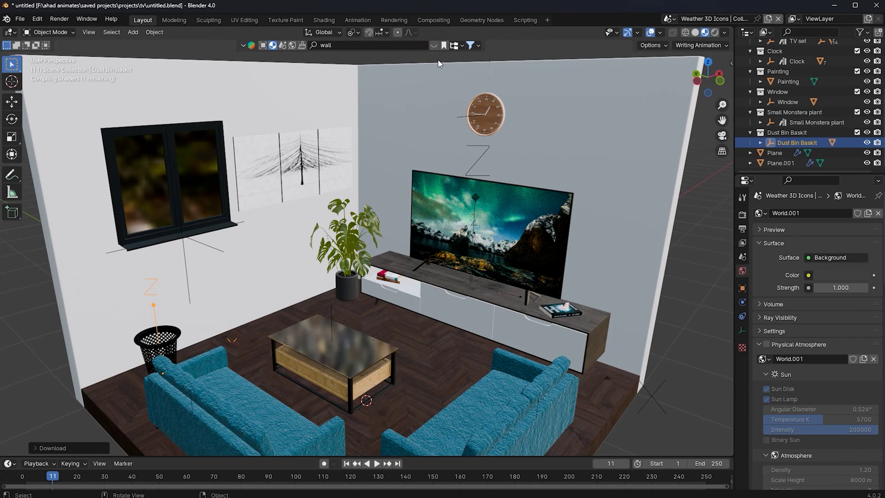
Select the walls and bring up the Principled BSDF node of their Wall paint material in the Shading workspace
scroll(403, 198, down, 4)
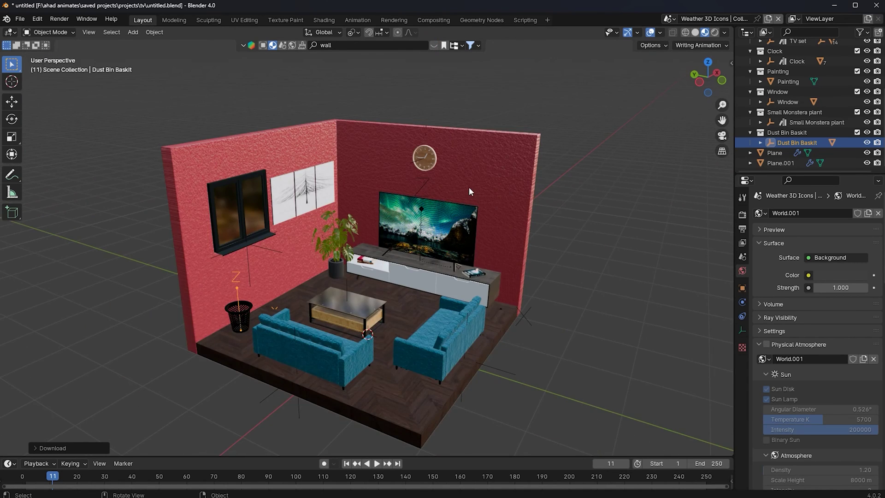
middle_drag(469, 188, 417, 171)
scroll(418, 171, up, 1)
click(418, 172)
middle_drag(574, 249, 525, 203)
scroll(554, 259, up, 1)
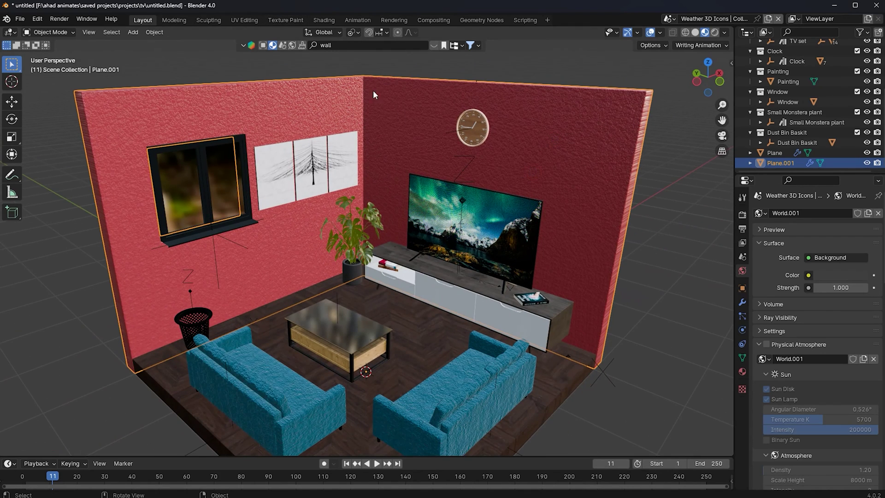
click(335, 18)
middle_drag(358, 123, 437, 127)
scroll(407, 393, up, 1)
scroll(407, 393, down, 4)
mouse_move(298, 359)
middle_down()
mouse_move(448, 357)
mouse_move(452, 372)
middle_up()
scroll(484, 357, up, 4)
middle_drag(494, 349, 379, 379)
scroll(443, 391, up, 4)
scroll(555, 171, up, 4)
middle_drag(555, 170, 544, 198)
scroll(458, 420, up, 4)
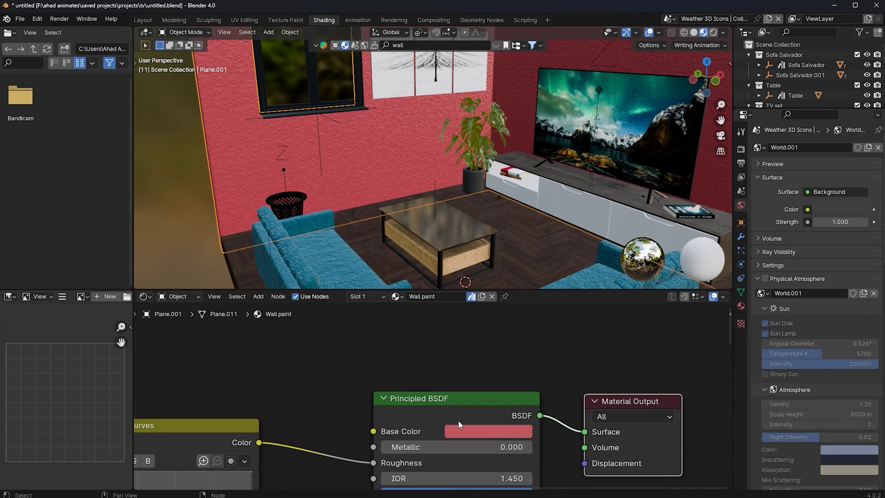
Try a dark blue base color on the Wall paint material, with hue 0.640, saturation 0.573 and value 0.085
click(487, 436)
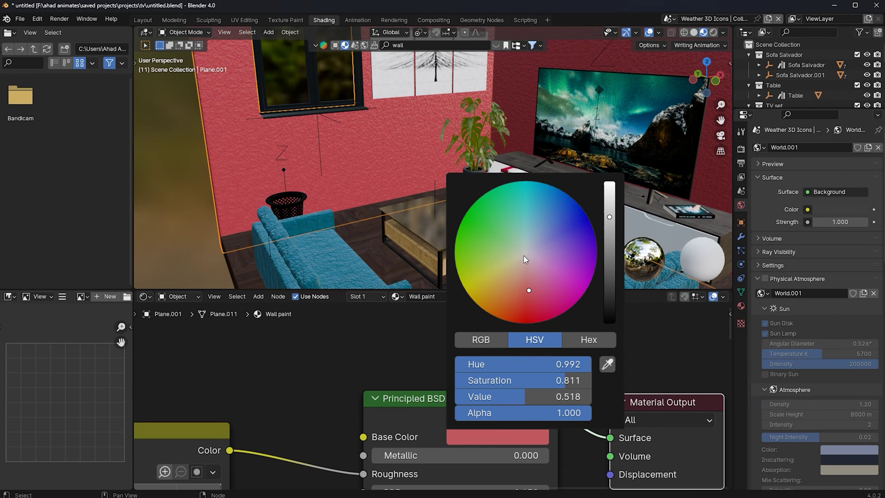
click(551, 226)
drag(609, 289, 609, 277)
click(556, 225)
click(480, 436)
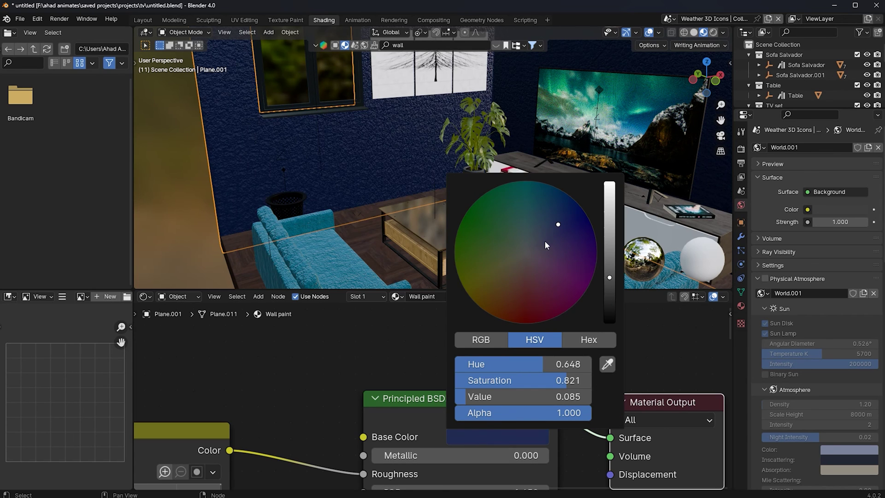
click(544, 240)
drag(542, 237, 544, 235)
Change the Wall paint material's base color to a bright, very pale bluish white
scroll(430, 399, down, 3)
middle_drag(377, 420, 480, 334)
click(579, 343)
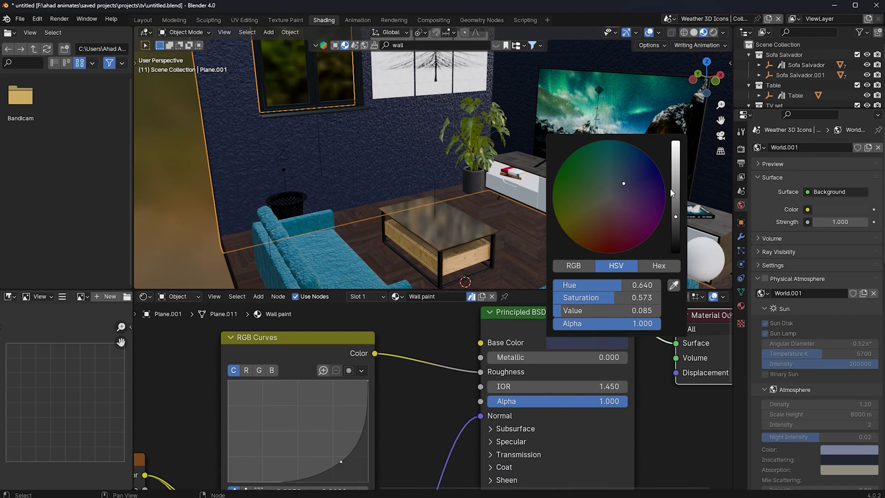
drag(675, 189, 675, 139)
click(589, 194)
mouse_move(589, 194)
mouse_down()
mouse_move(615, 205)
mouse_move(612, 190)
mouse_up()
Set the Scale of the wall paint's Poliigon UV mapping node to 50
scroll(431, 396, down, 4)
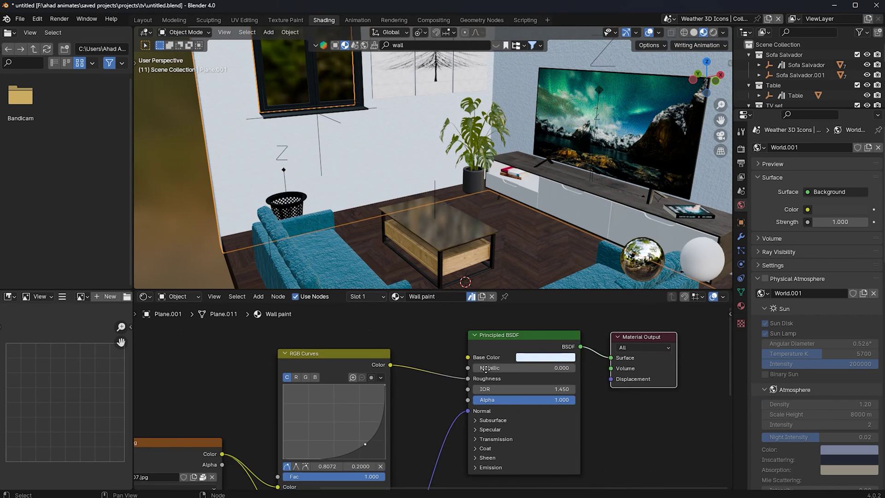
middle_drag(426, 392, 584, 308)
middle_drag(380, 414, 520, 472)
drag(336, 371, 383, 371)
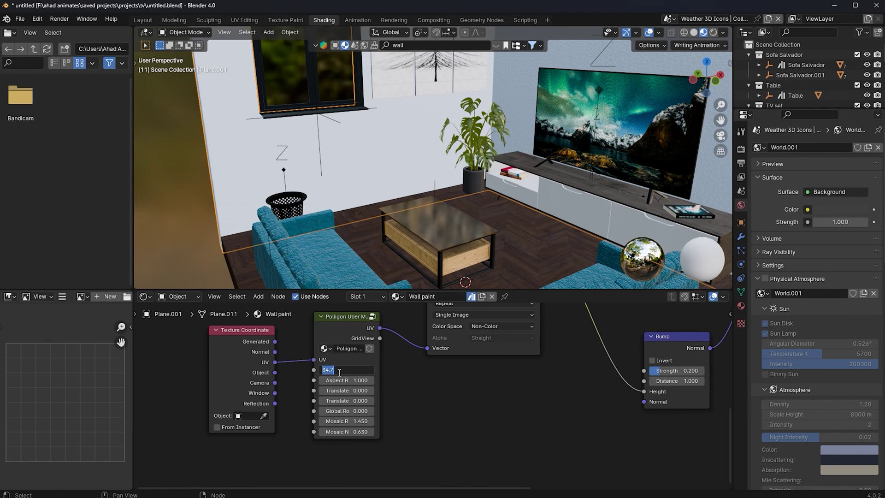
middle_drag(717, 140, 592, 143)
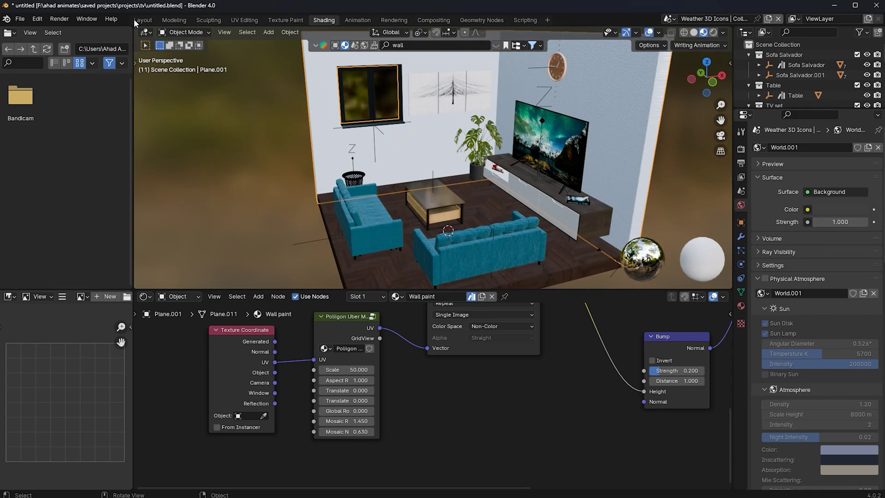
Return to the Layout workspace, save the file, and display the room in rendered viewport shading
click(141, 21)
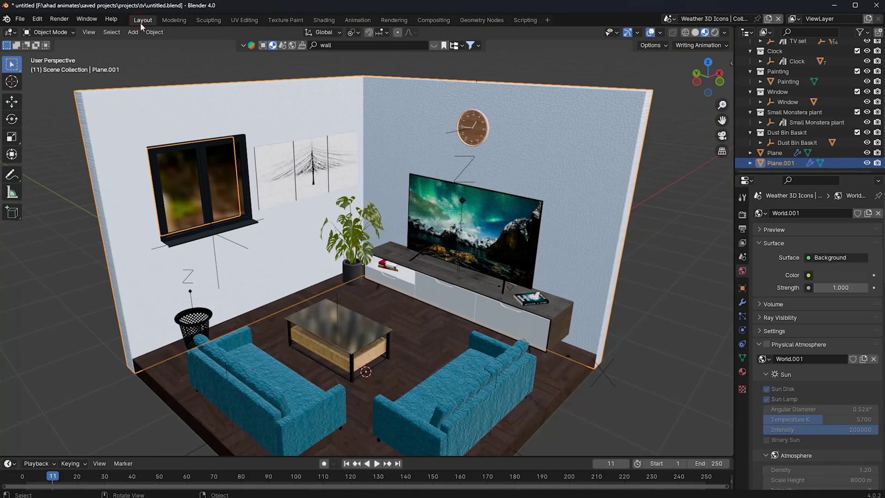
click(702, 311)
key(ctrl+s)
click(714, 33)
scroll(563, 201, down, 3)
middle_drag(562, 201, 562, 189)
scroll(562, 189, up, 2)
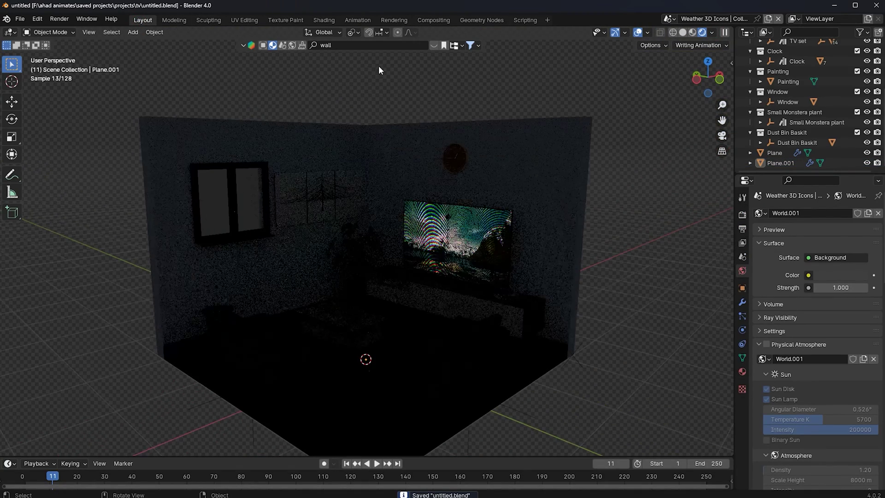
Light the scene with the BlenderKit Swimming Pool HDR at 512 resolution, and hide the asset bar
click(292, 45)
click(433, 47)
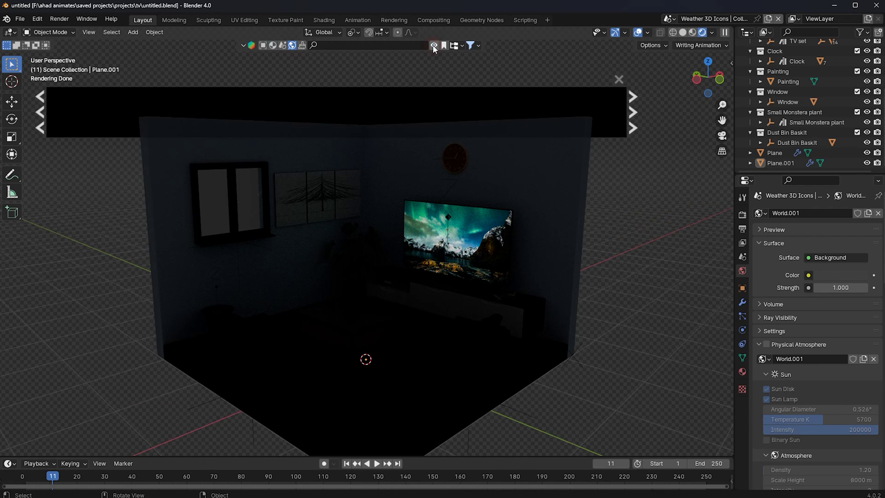
mouse_move(110, 108)
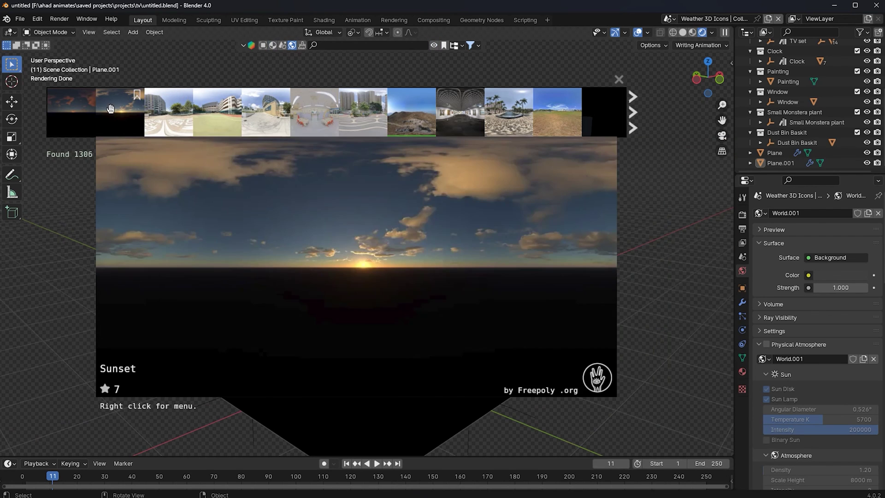
scroll(110, 109, down, 3)
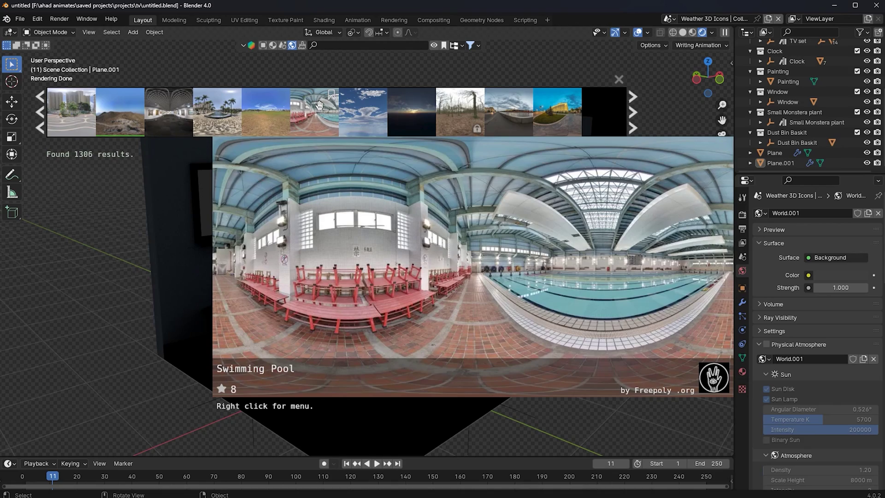
click(319, 105)
click(270, 123)
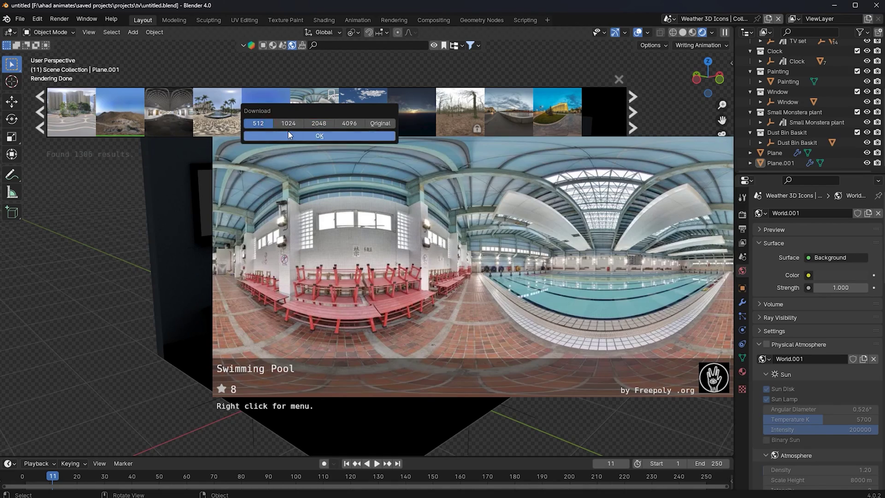
click(273, 135)
middle_drag(403, 300, 461, 289)
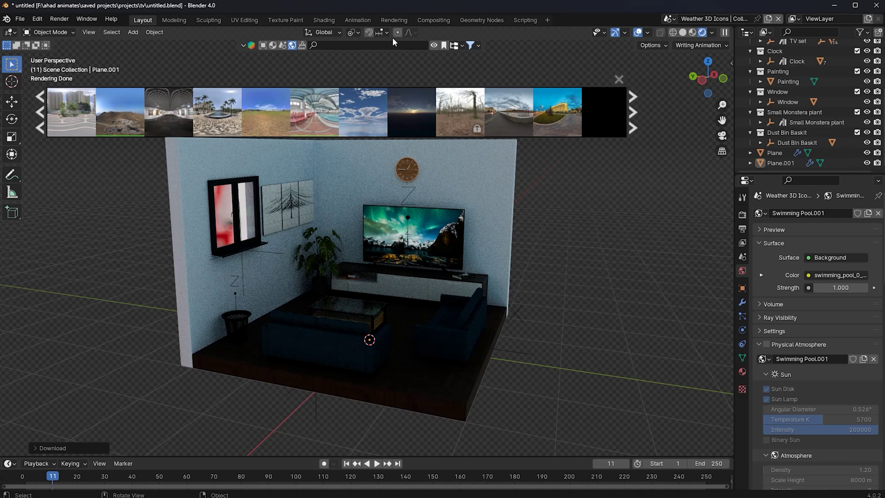
click(436, 45)
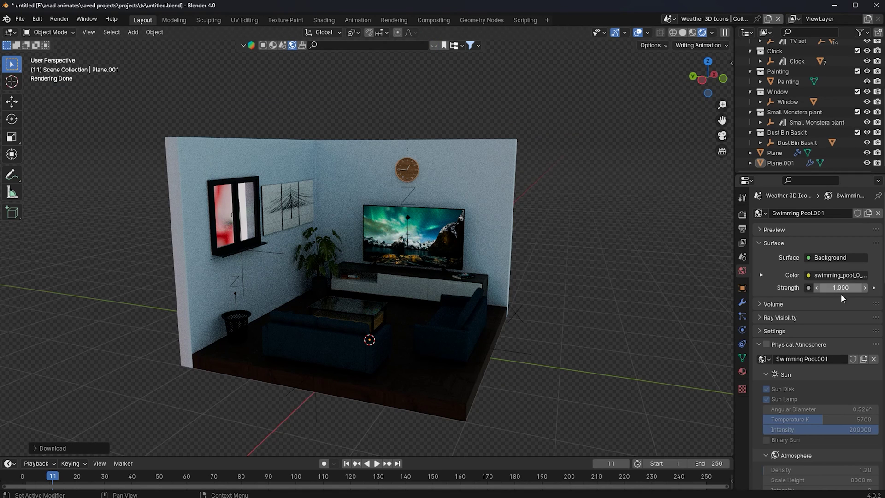
Unlink the scene's world and add an area light, raised along Z outside the room's window wall
click(879, 213)
key(shift+a)
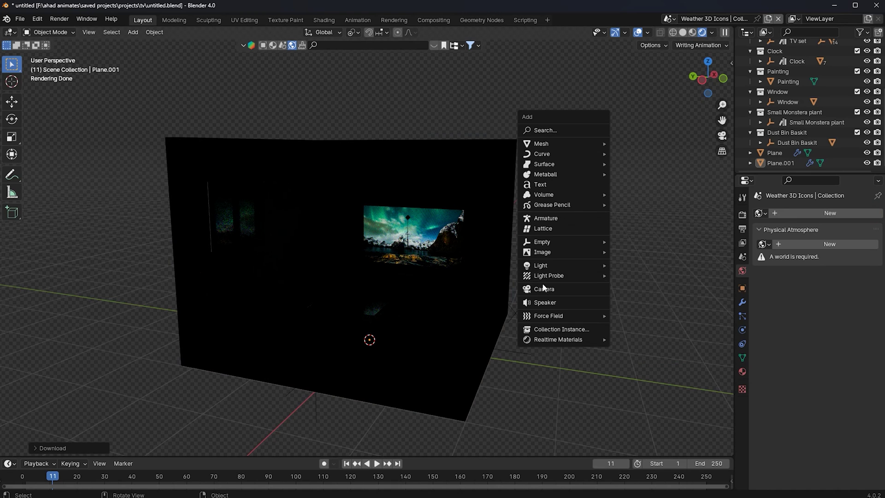
mouse_move(540, 266)
click(636, 300)
key(g)
key(z)
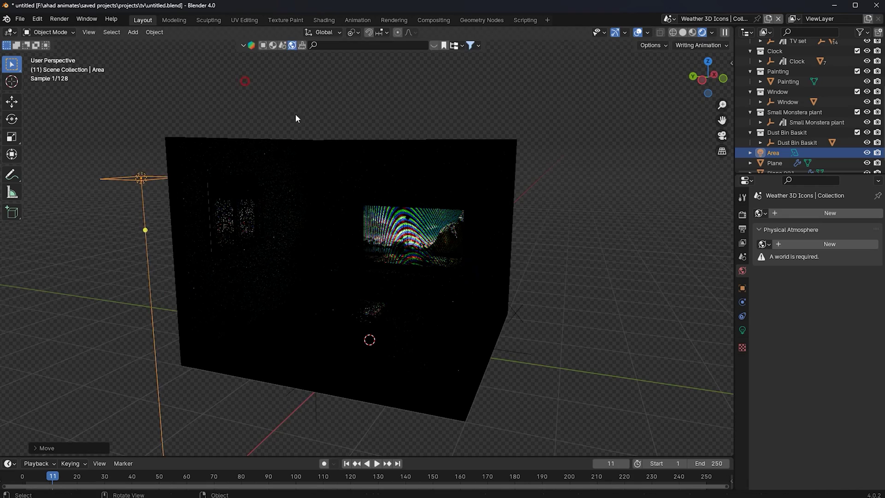
click(280, 101)
Rotate the area light about the X axis so it points at the window wall
middle_drag(280, 103, 344, 110)
key(r)
key(x)
click(103, 213)
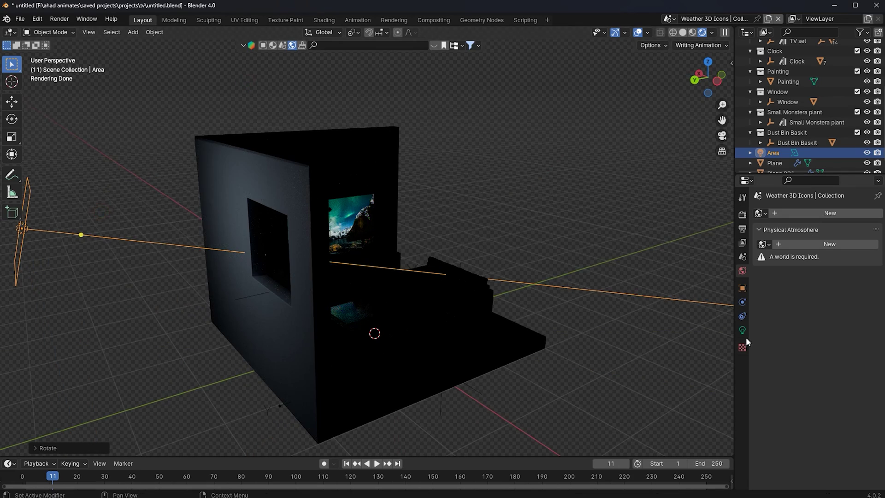
Reposition the area light along X outside the window wall and change its type to Sun
scroll(284, 330, down, 4)
key(g)
key(x)
right_click(339, 315)
middle_drag(340, 315, 359, 319)
key(g)
key(x)
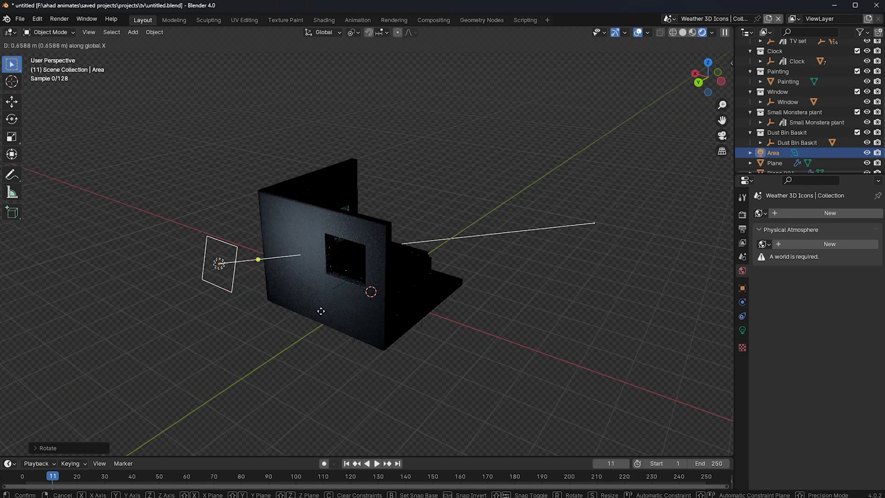
click(305, 285)
key(g)
key(x)
key(x)
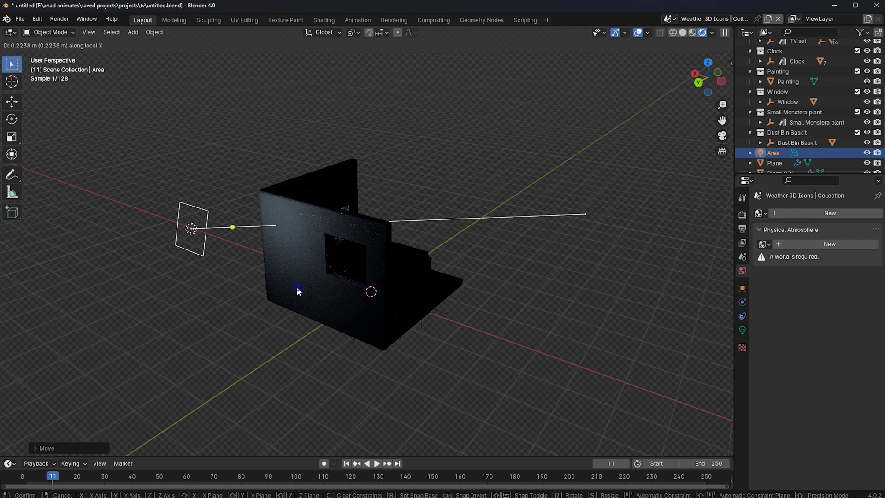
click(253, 300)
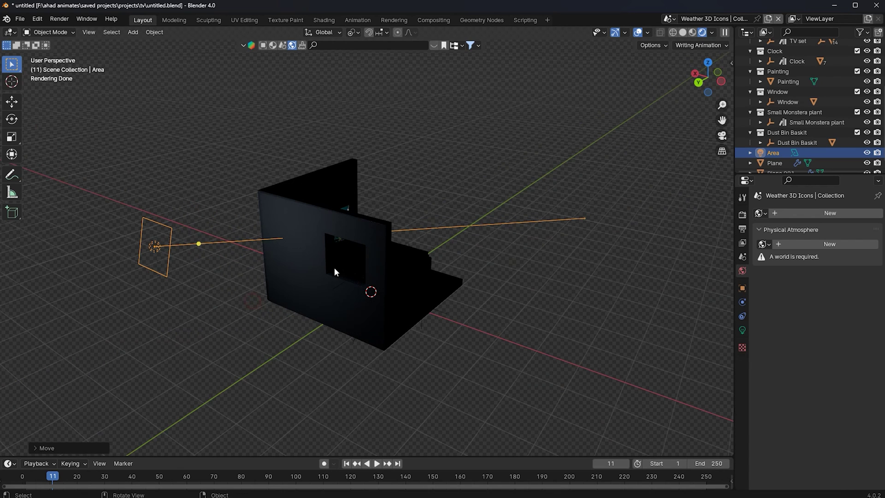
click(741, 327)
click(795, 261)
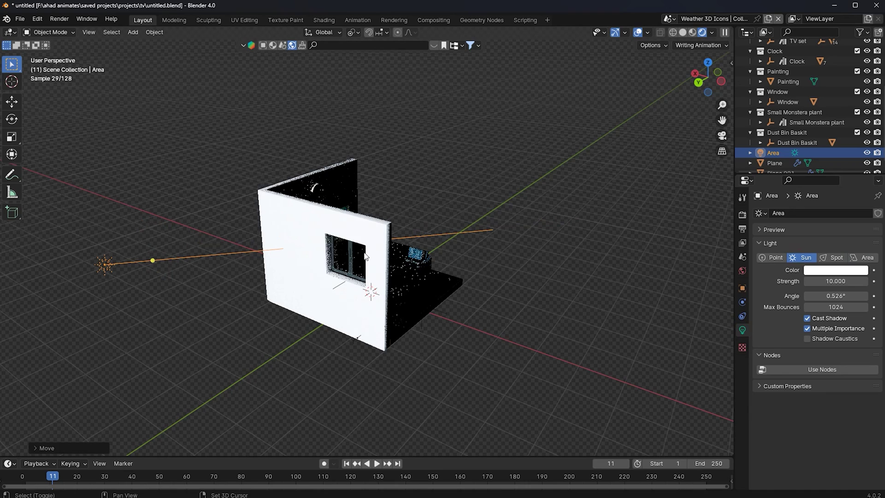
Adjust the sun light's angle and shift it along its local Z axis outside the window wall
key(r)
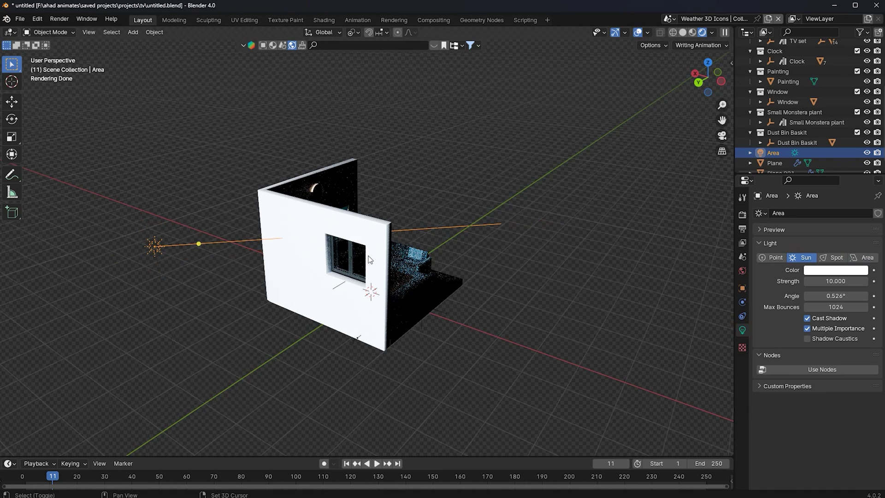
middle_drag(365, 273, 475, 274)
key(g)
key(z)
key(z)
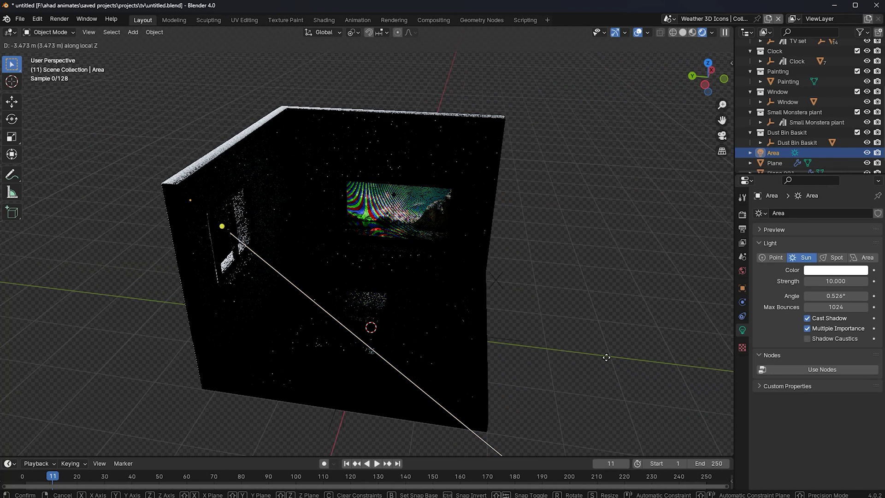
click(543, 294)
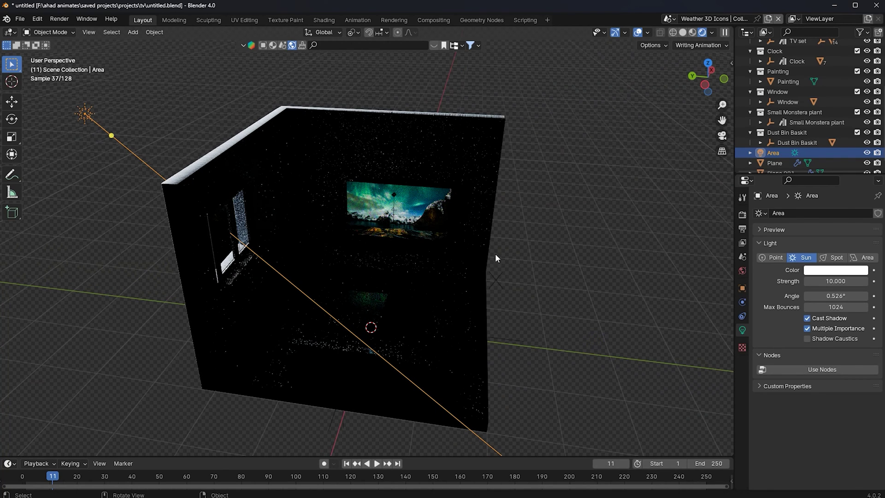
Add a second area light, raise it along Z above the room's open top, and scale it up
key(shift+a)
mouse_move(479, 245)
click(557, 278)
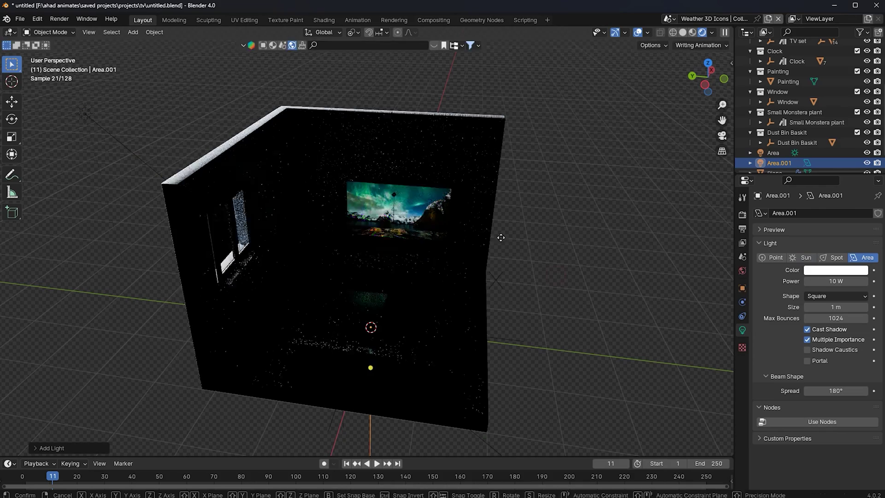
key(g)
key(z)
click(506, 90)
key(s)
click(543, 127)
Position the overhead area light along Y and X over the room and set its power to 63.9 W
key(g)
key(y)
click(626, 158)
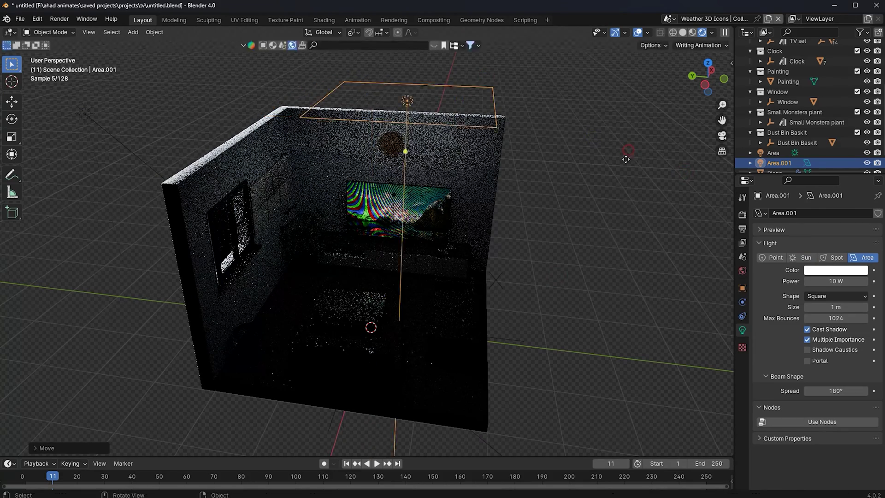
key(g)
key(x)
click(621, 170)
drag(843, 281, 866, 281)
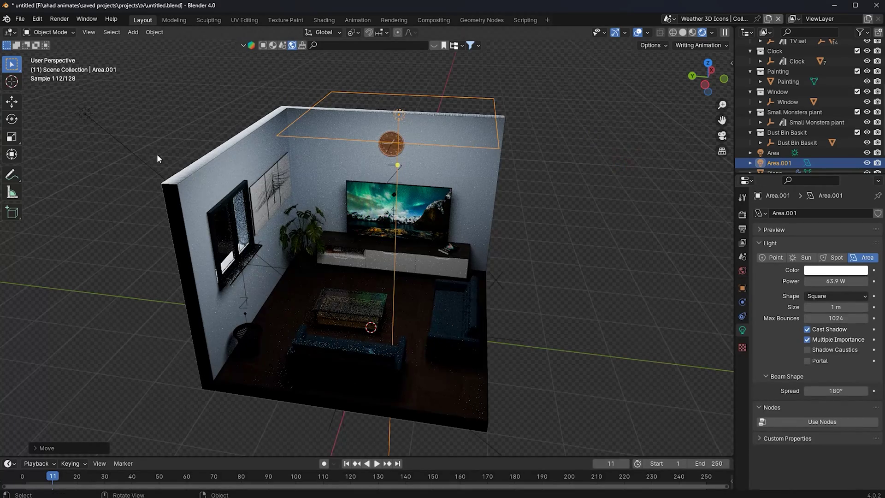
Delete both the sun light outside the window wall and the area light above the room
click(137, 154)
scroll(507, 218, down, 3)
middle_drag(508, 217, 480, 196)
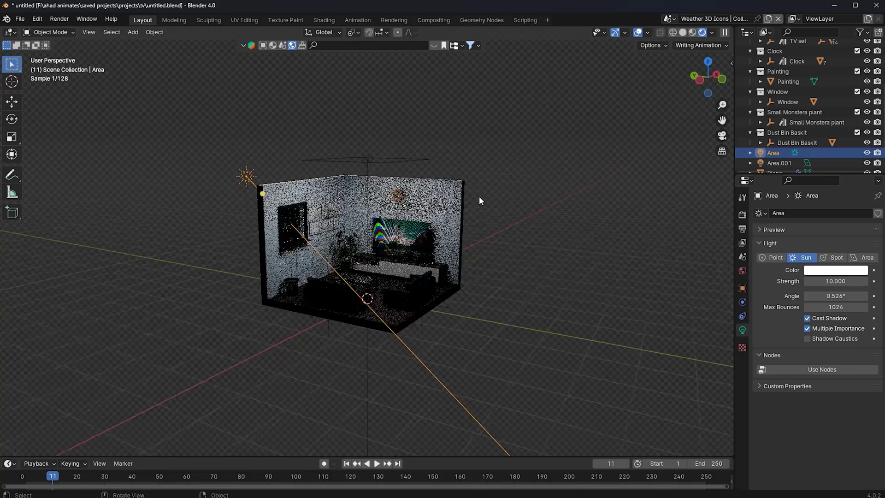
scroll(601, 253, up, 4)
scroll(607, 253, down, 5)
drag(383, 100, 223, 173)
key(Delete)
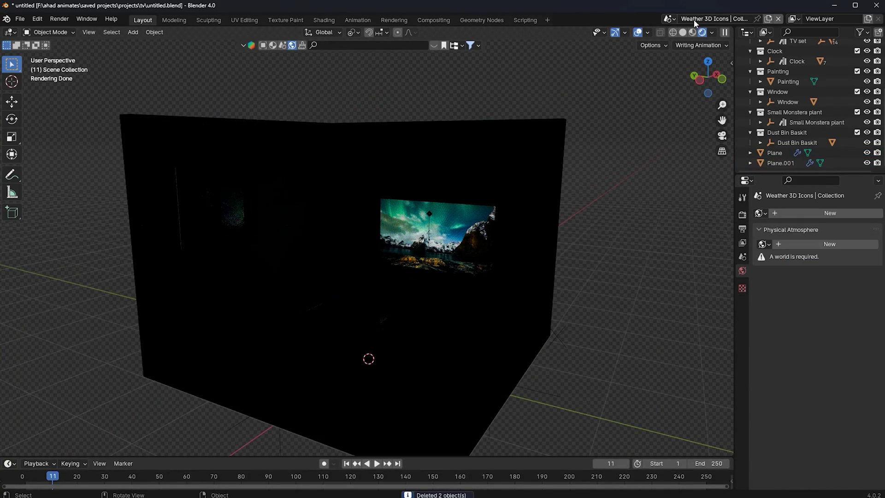
Switch the viewport to solid shading to show the whole furnished room
click(682, 32)
scroll(525, 209, up, 4)
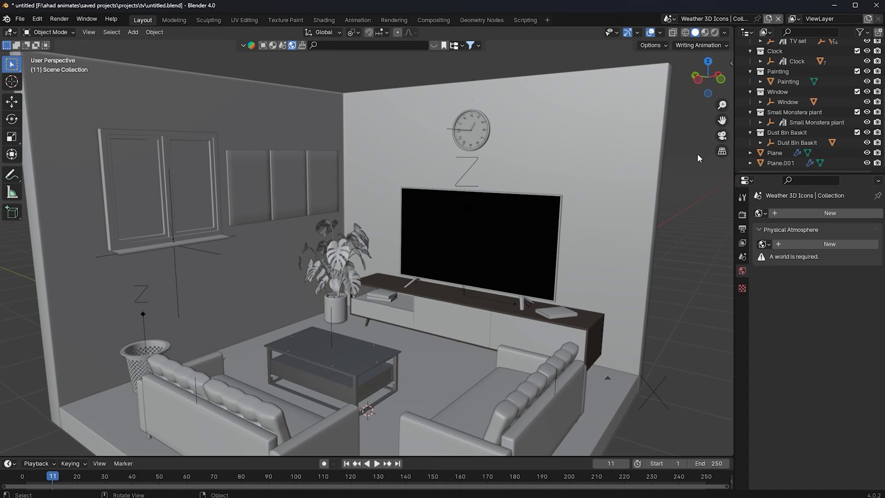
scroll(612, 161, down, 5)
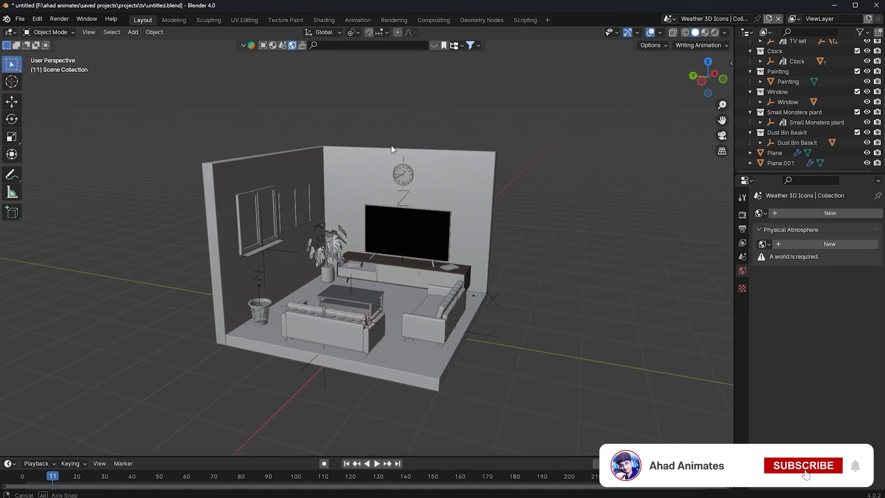